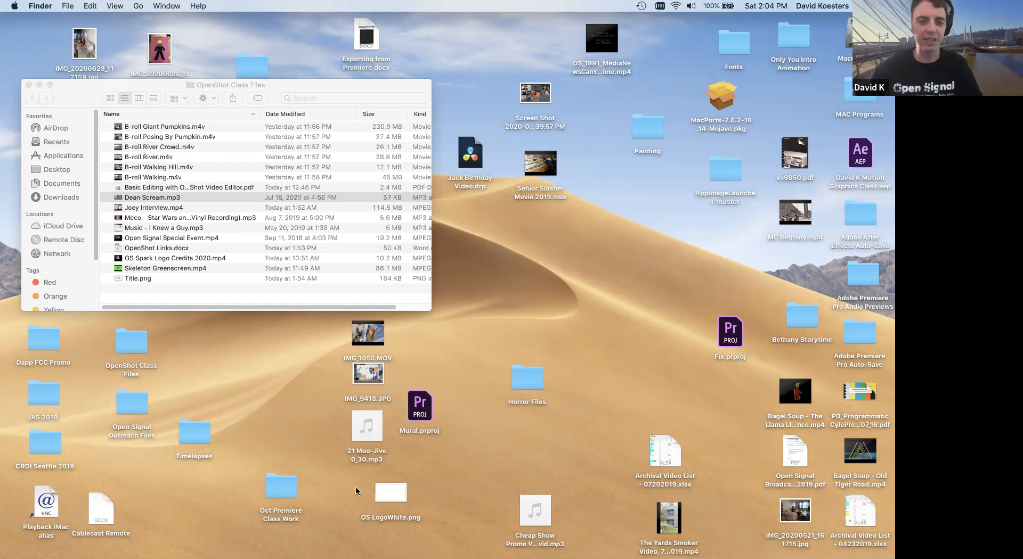
# Launch OpenShot Video Editor from the desktop.
pyautogui.moveTo(276, 538)
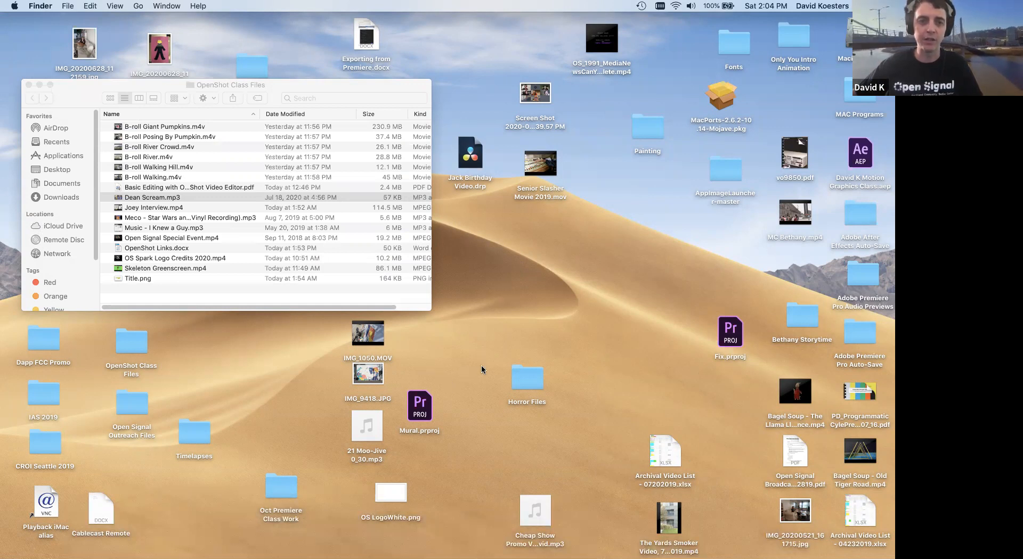
pyautogui.moveTo(530, 538)
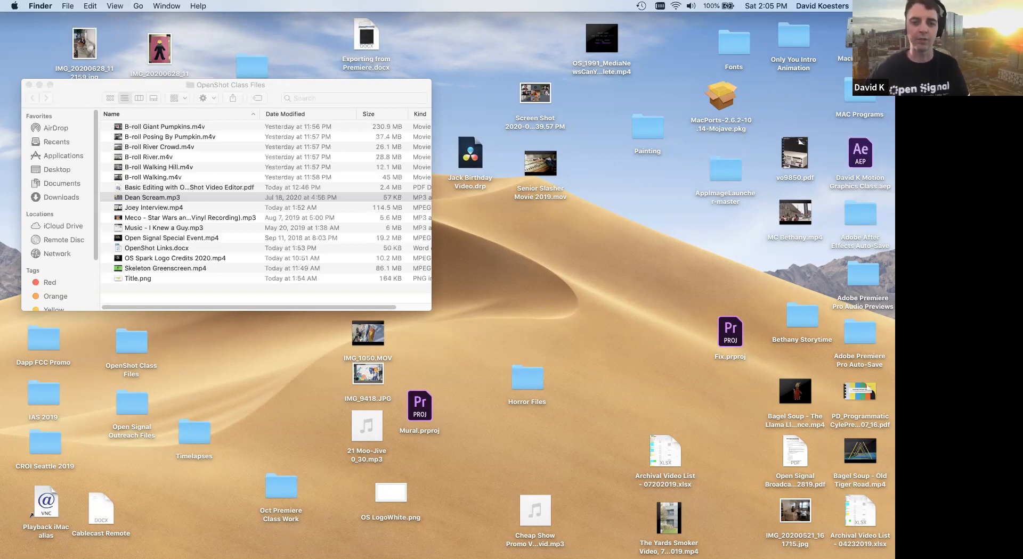
pyautogui.moveTo(313, 557)
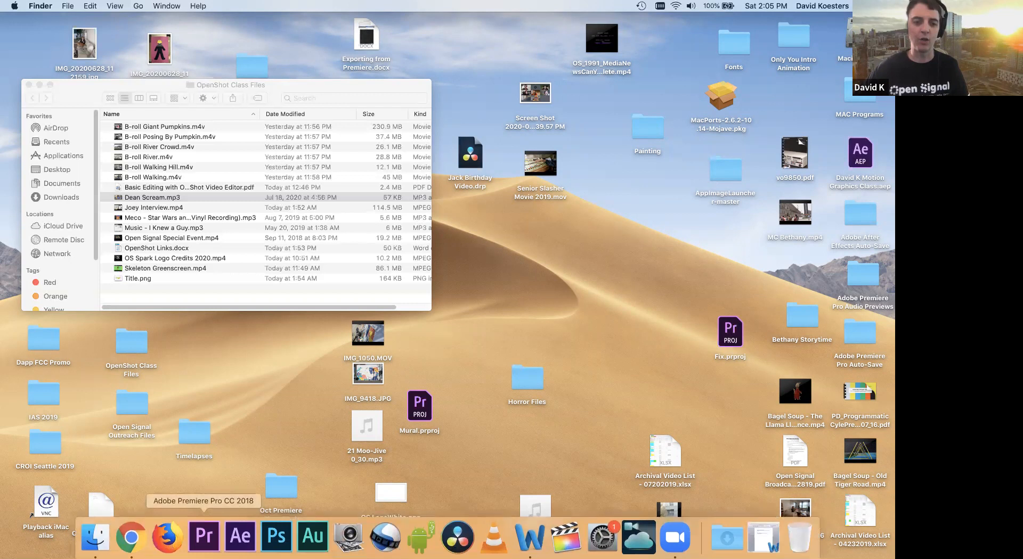
pyautogui.click(382, 539)
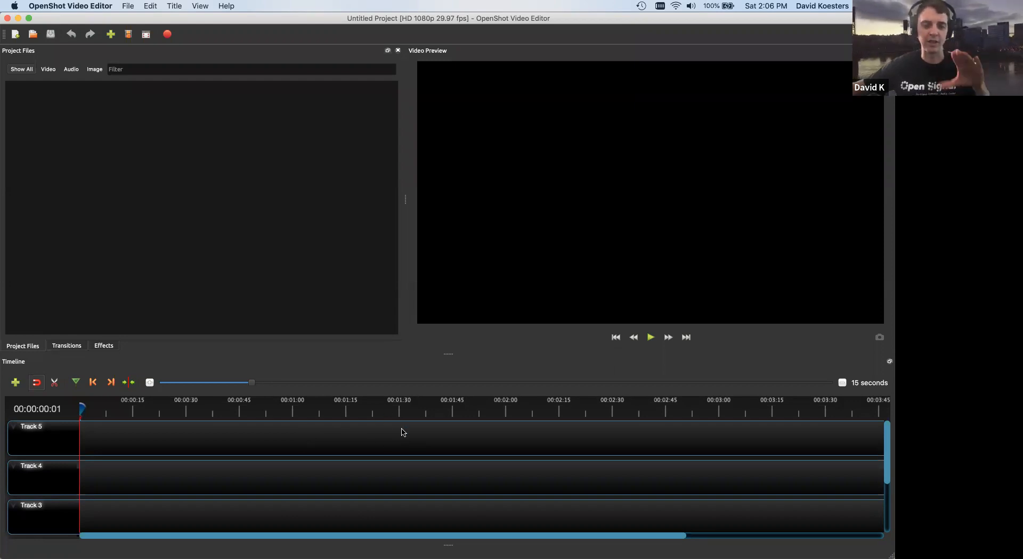
# Set the workspace to show all panels, adding the Properties panel to the layout.
pyautogui.scroll(-3, 387, 462)
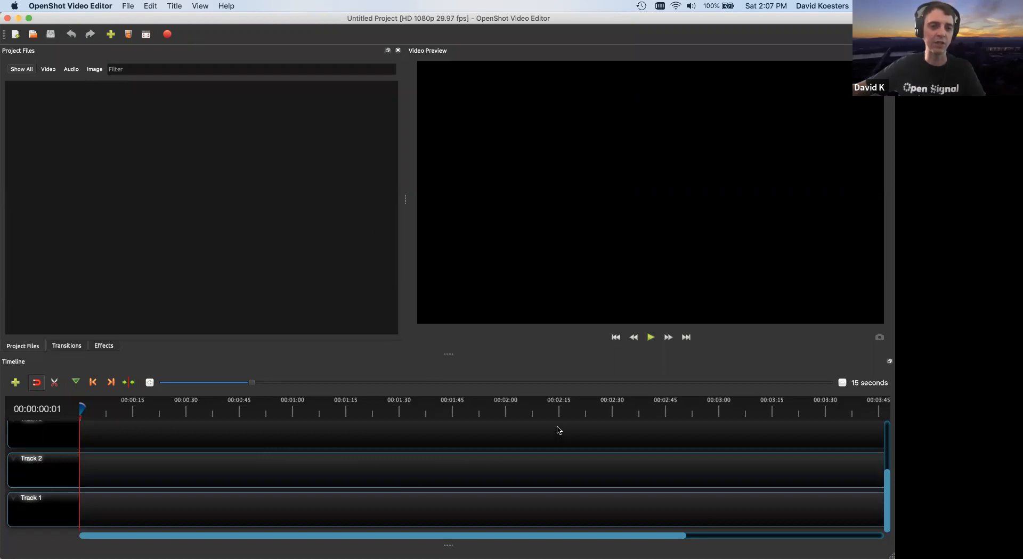
pyautogui.click(202, 6)
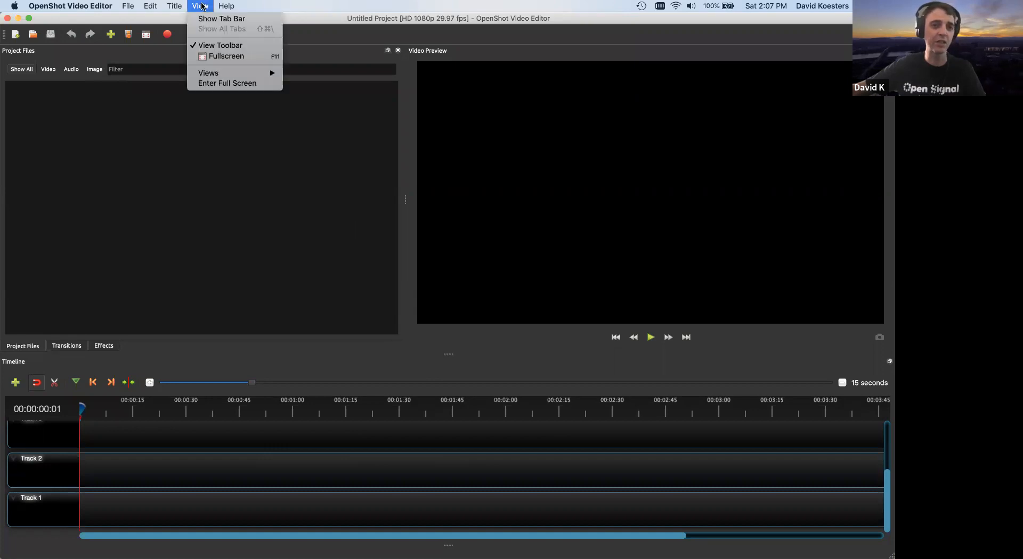
pyautogui.moveTo(223, 72)
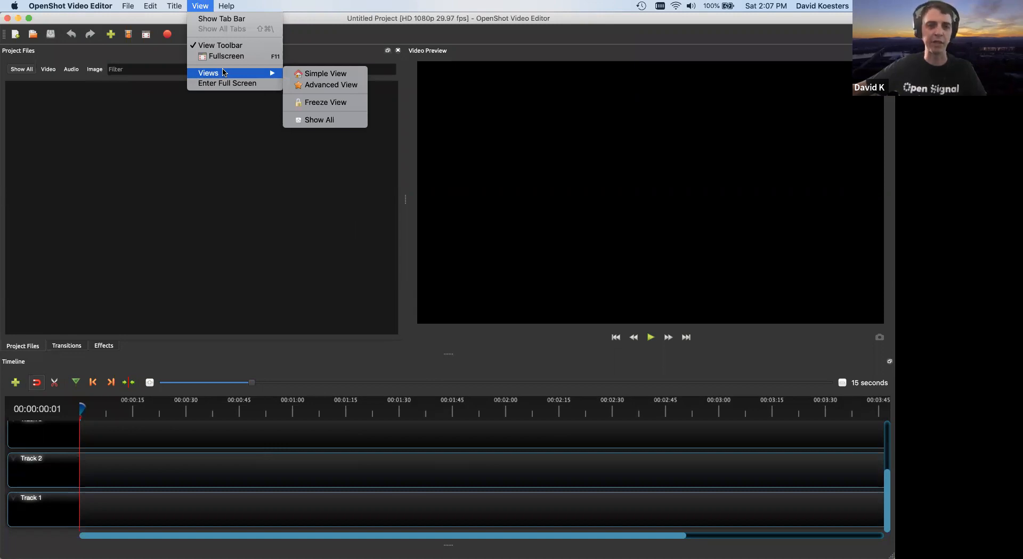
pyautogui.click(315, 121)
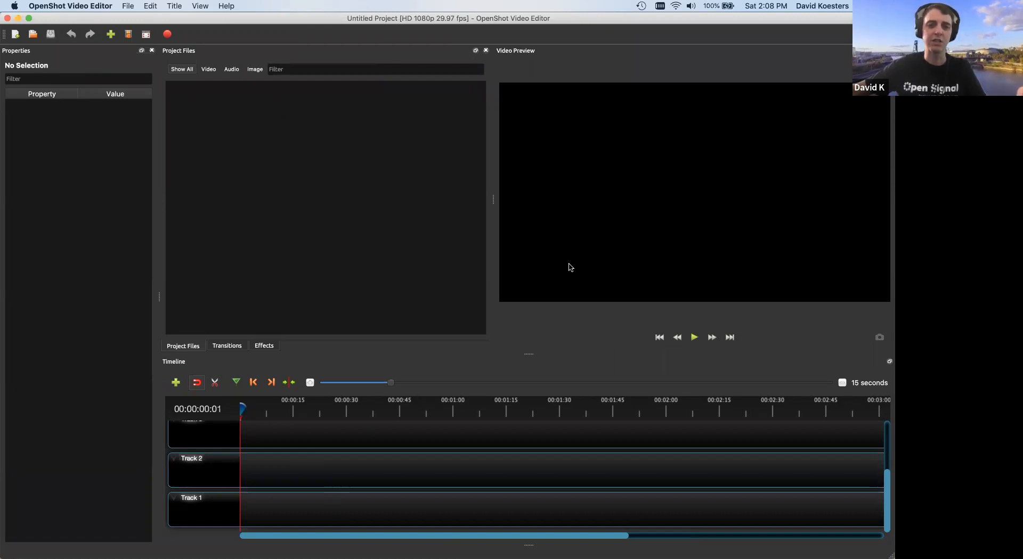
# Switch the workspace to Advanced View, look at both the Effects and Transitions collections, and leave Transitions displayed.
pyautogui.click(198, 5)
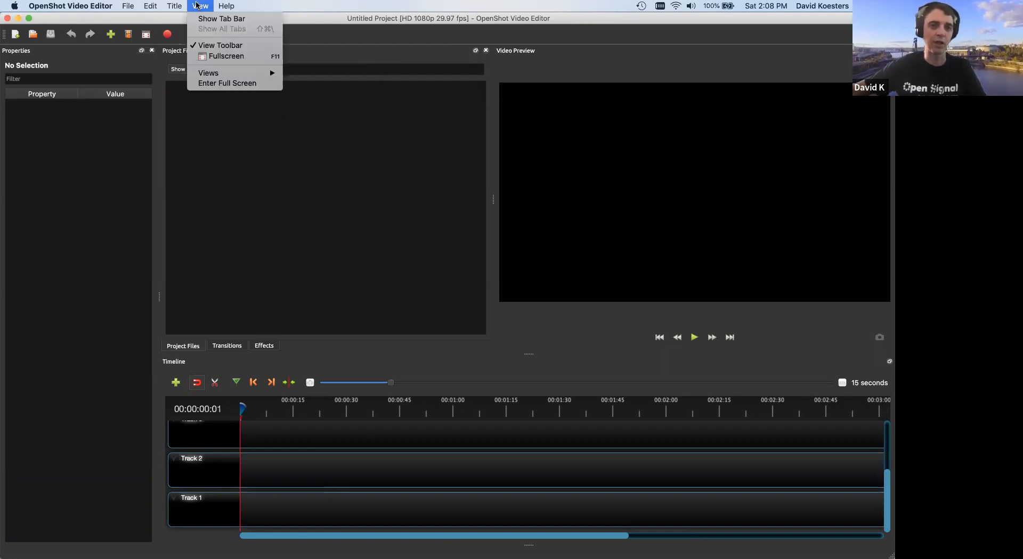
pyautogui.moveTo(209, 74)
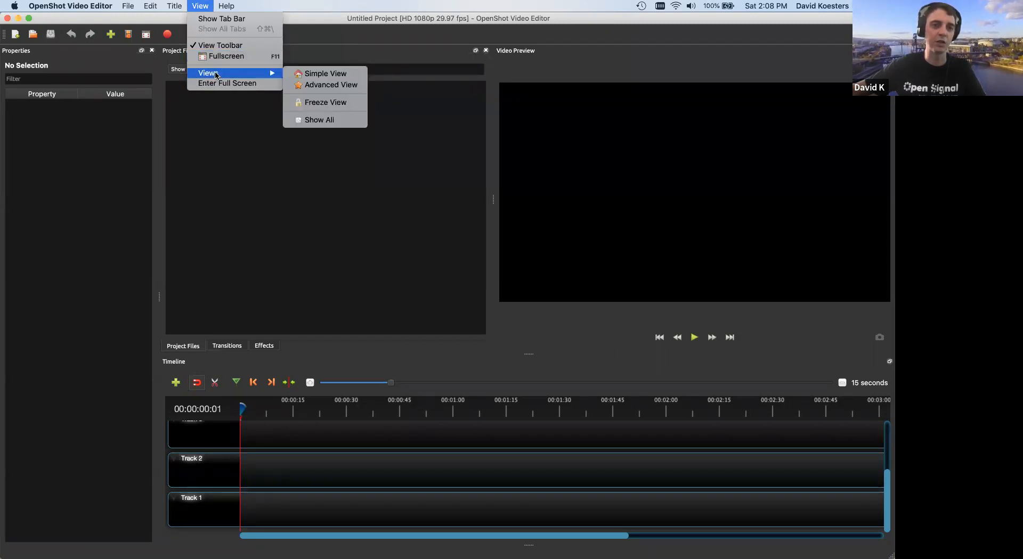
pyautogui.click(332, 86)
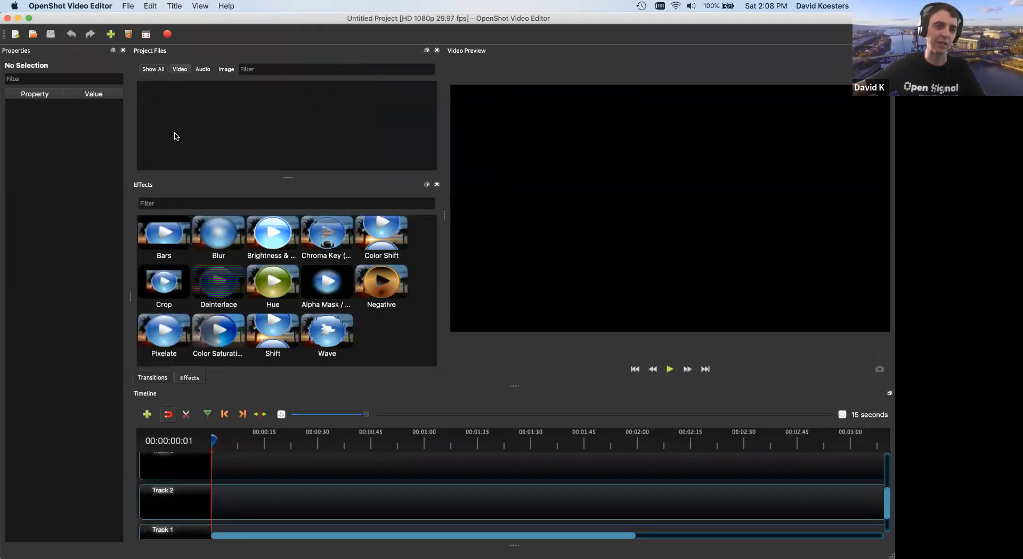
pyautogui.click(165, 381)
pyautogui.click(189, 379)
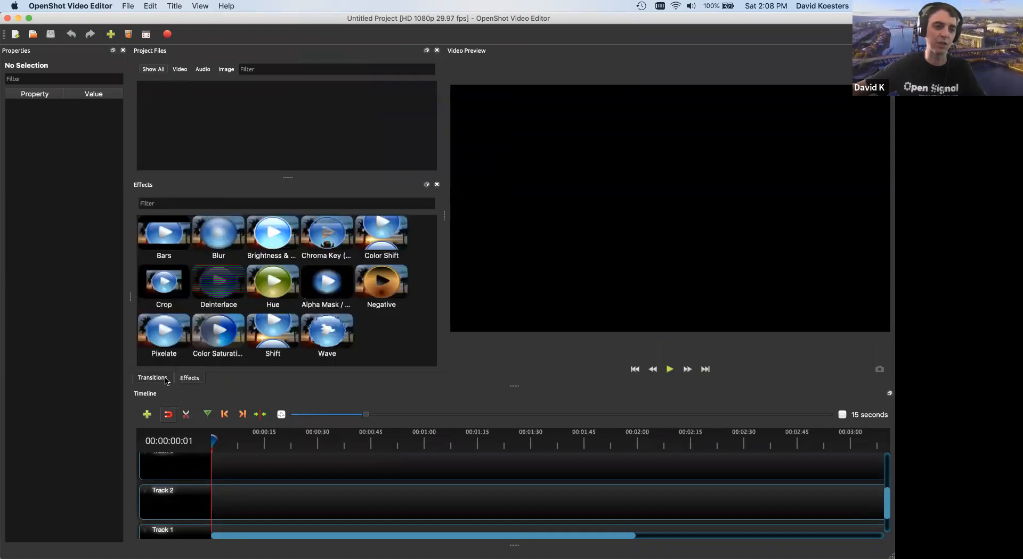
pyautogui.click(168, 380)
# Try to apply the Show All layout while the workspace is in Advanced View.
pyautogui.click(209, 6)
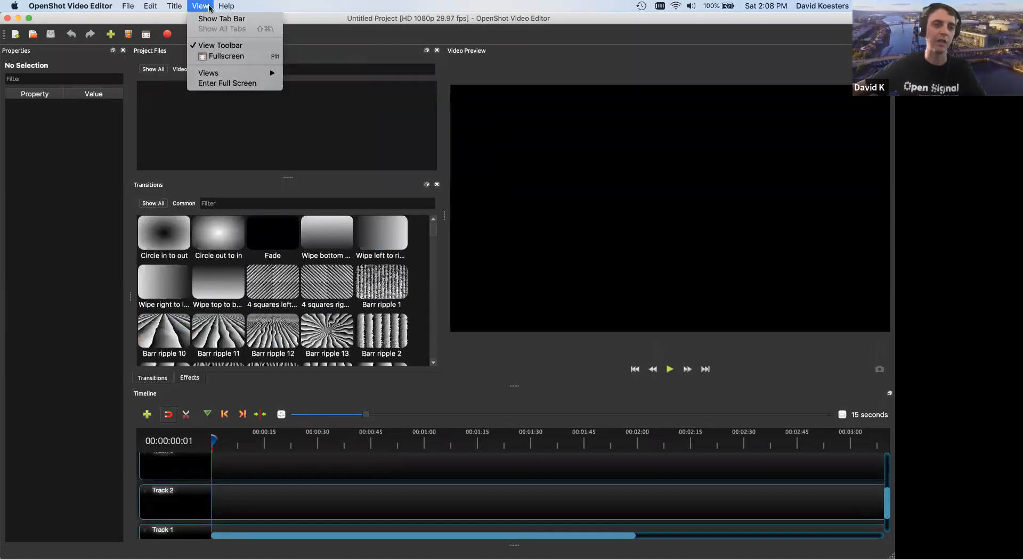
pyautogui.moveTo(212, 74)
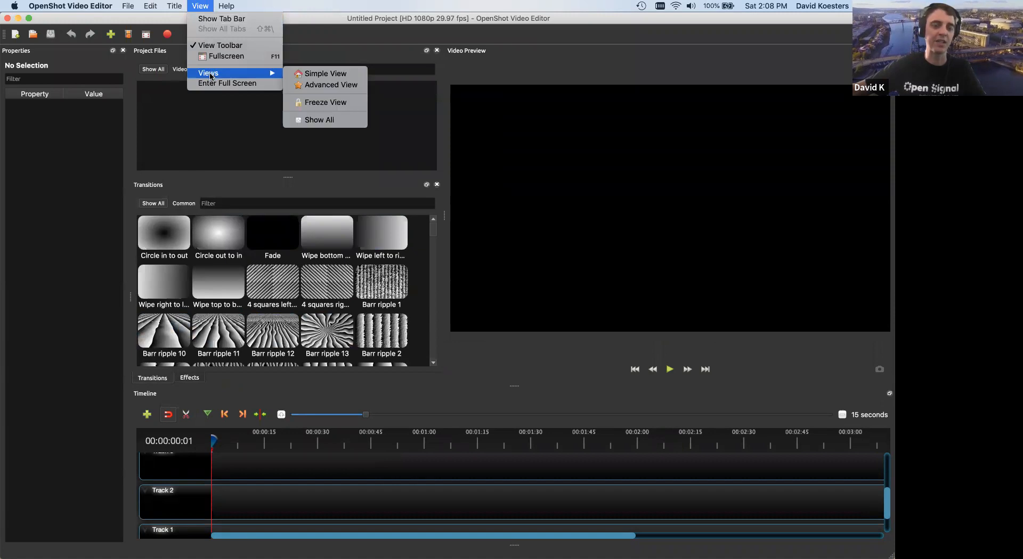
pyautogui.click(314, 123)
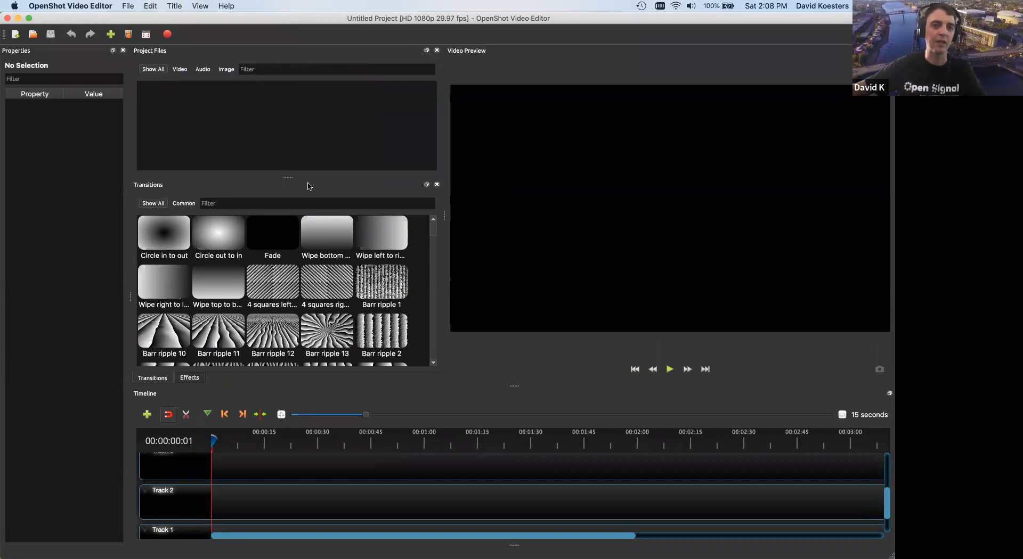
pyautogui.moveTo(245, 20); pyautogui.dragTo(216, 16)
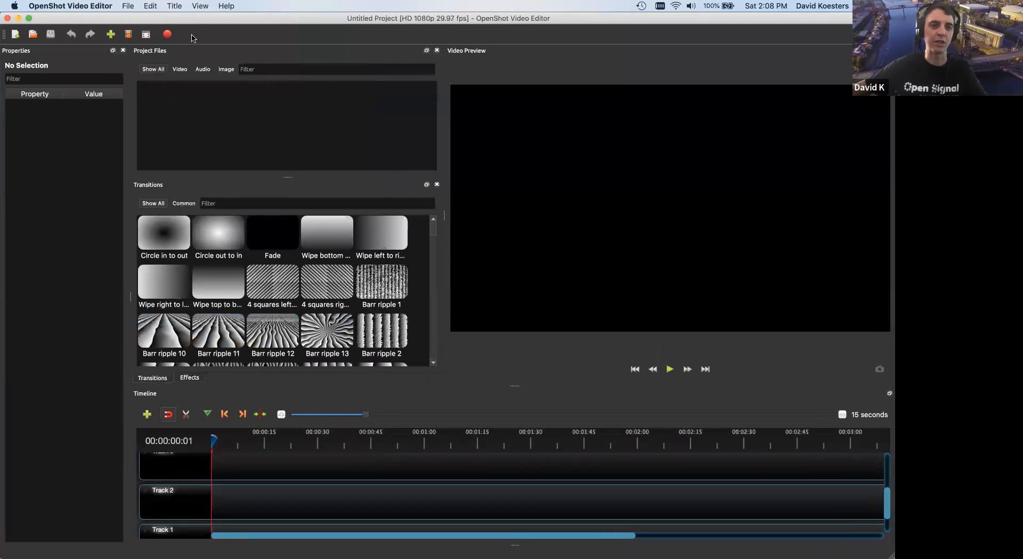
pyautogui.click(200, 6)
pyautogui.moveTo(219, 75)
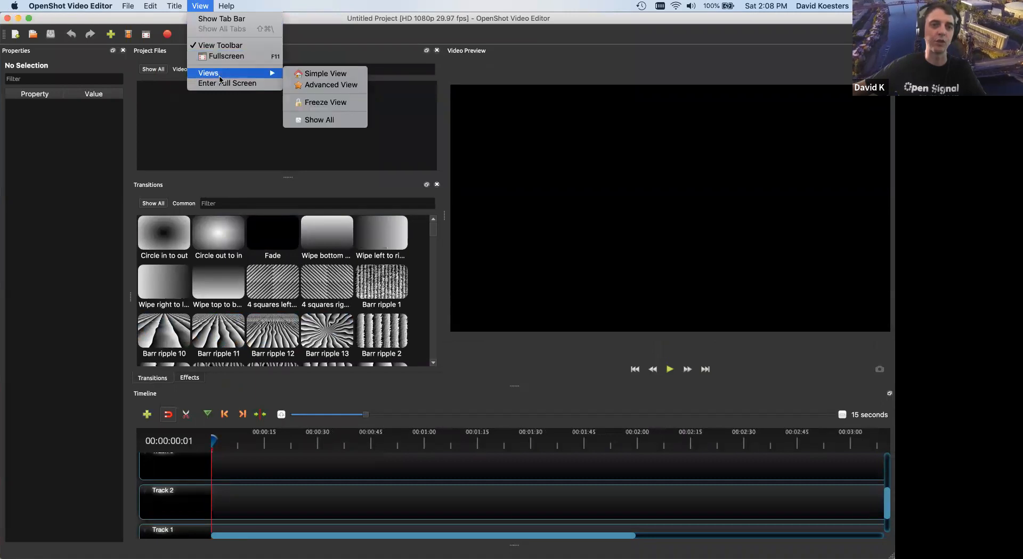
pyautogui.click(298, 120)
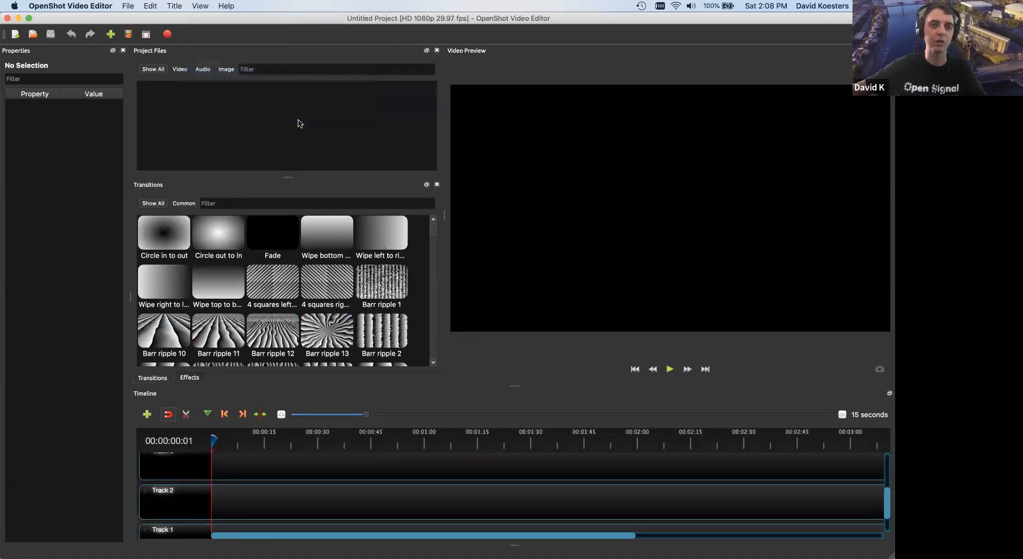
# Return the workspace to Simple View and apply the Show All layout so Properties joins the other panels.
pyautogui.click(201, 6)
pyautogui.moveTo(221, 74)
pyautogui.click(301, 74)
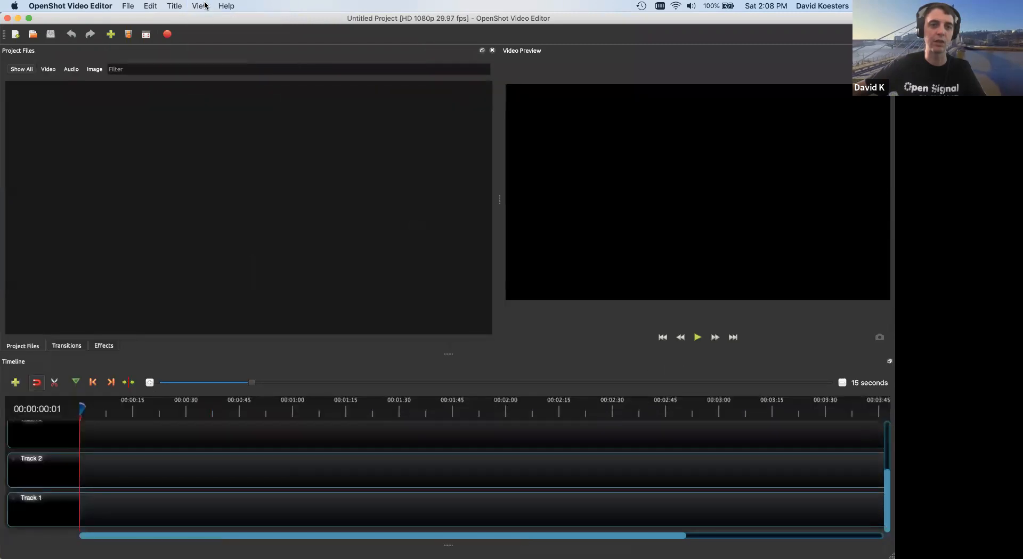
pyautogui.click(205, 5)
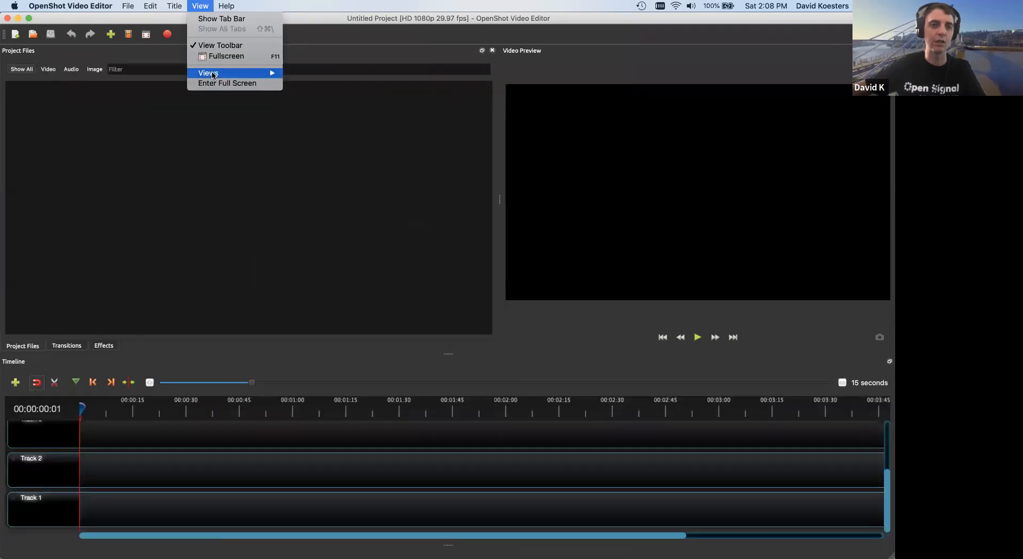
pyautogui.moveTo(213, 74)
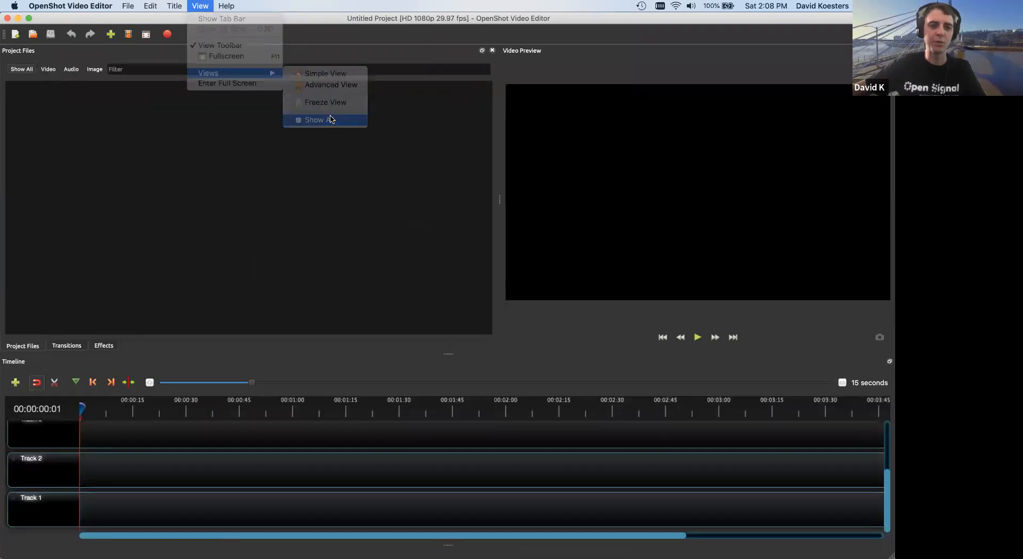
pyautogui.click(330, 120)
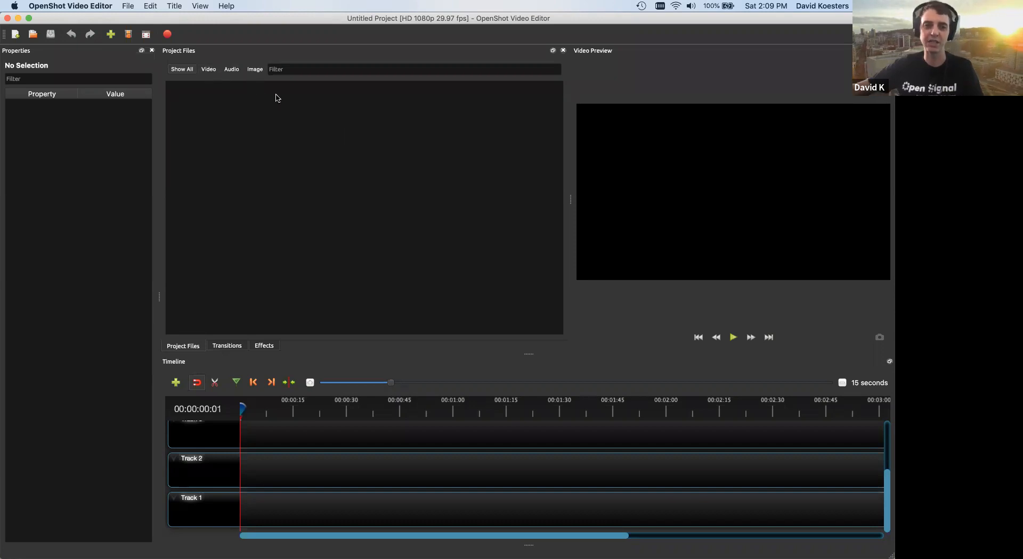
# Import every file from the OpenShot Class Files folder on the desktop except the PDF document and OpenShot Links.docx.
pyautogui.click(125, 5)
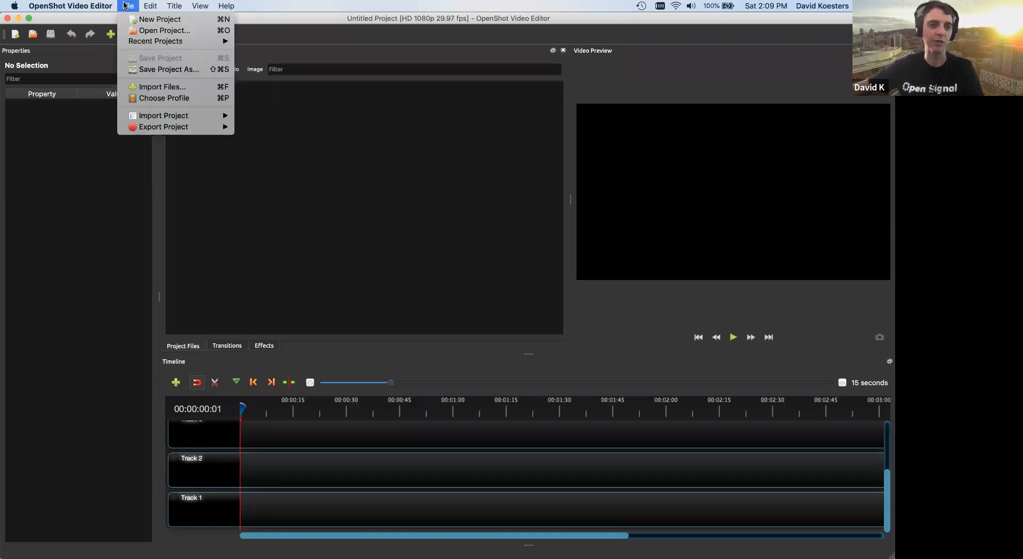
pyautogui.click(162, 89)
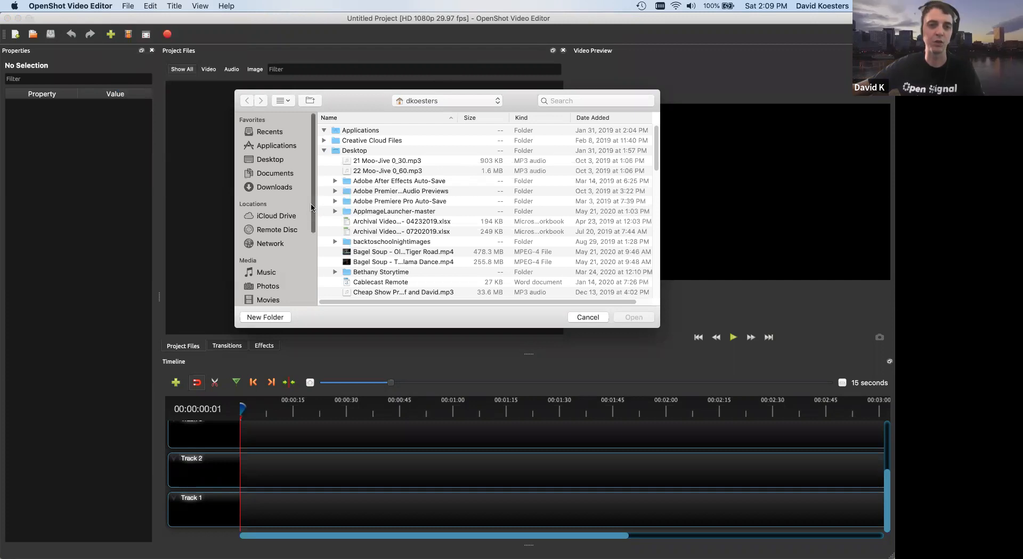
pyautogui.scroll(-10, 448, 180)
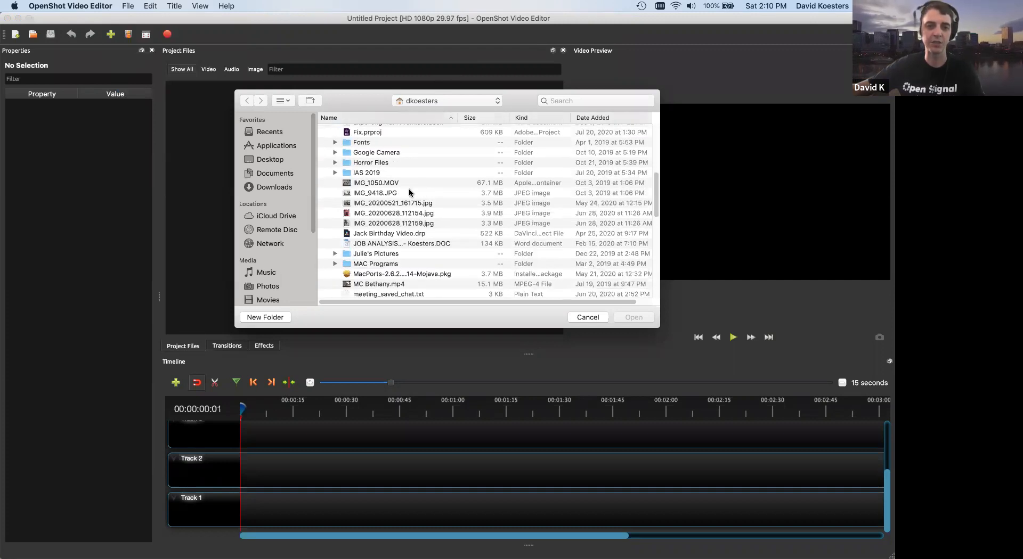
pyautogui.scroll(-5, 384, 181)
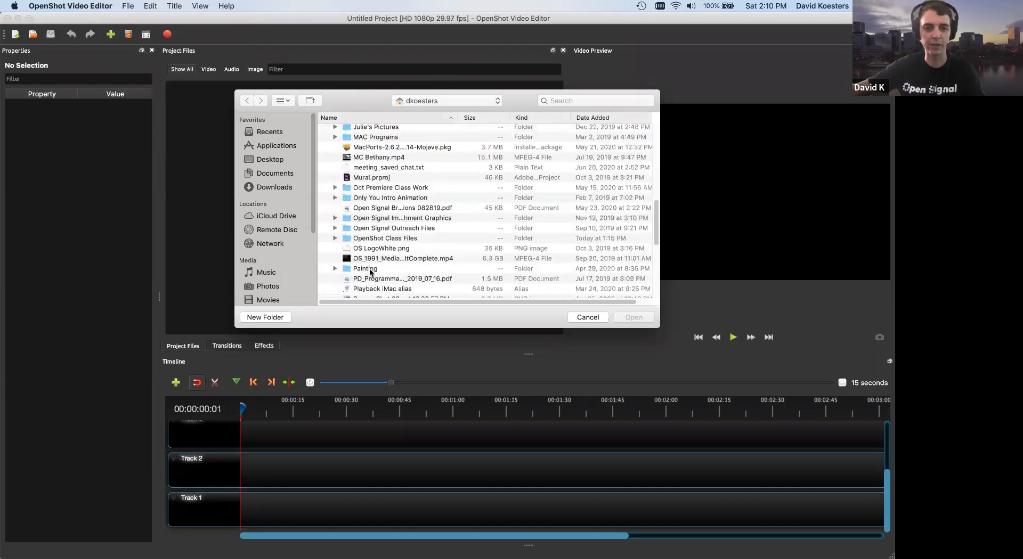
pyautogui.doubleClick(351, 232)
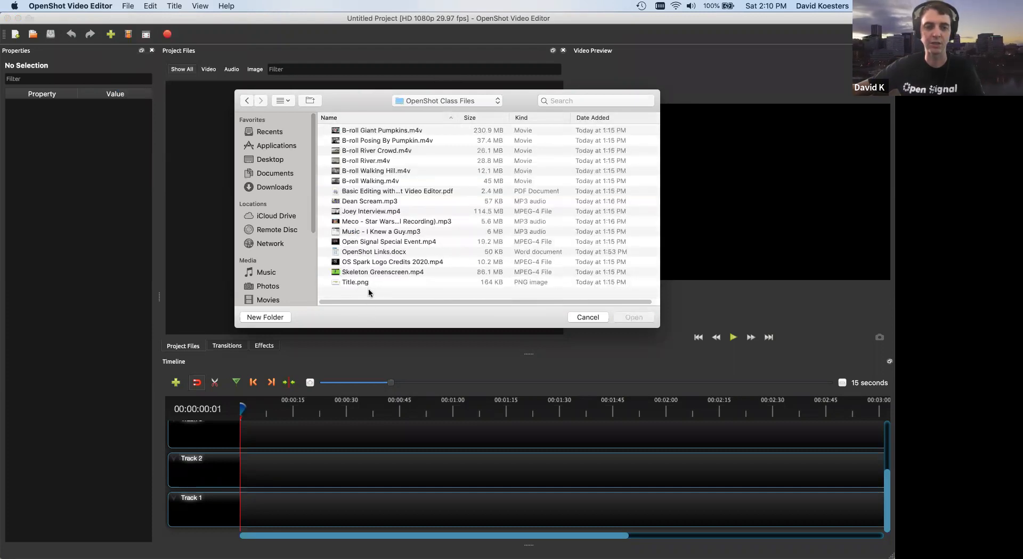
pyautogui.moveTo(369, 292); pyautogui.dragTo(330, 102)
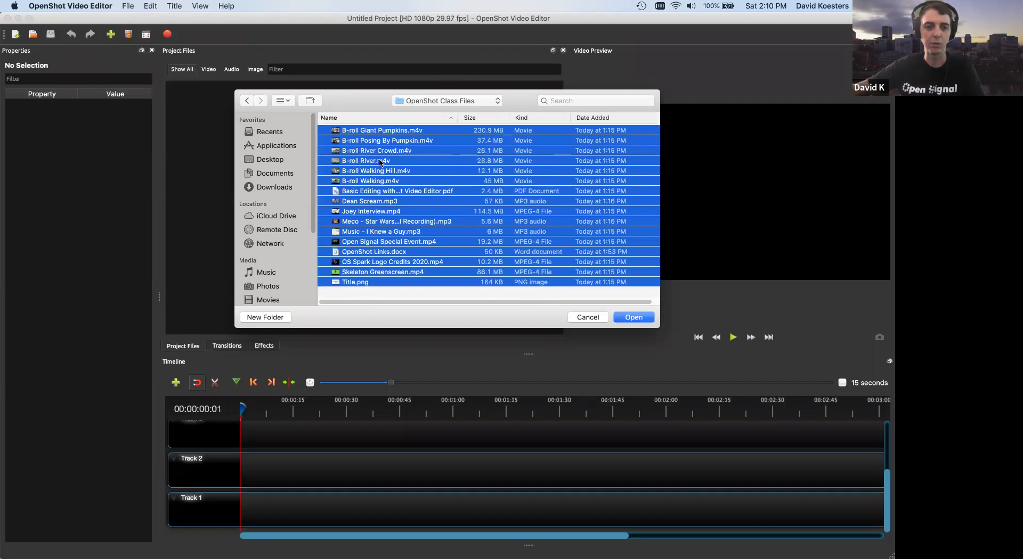
pyautogui.keyDown('super'); pyautogui.click(367, 192); pyautogui.keyUp('super')
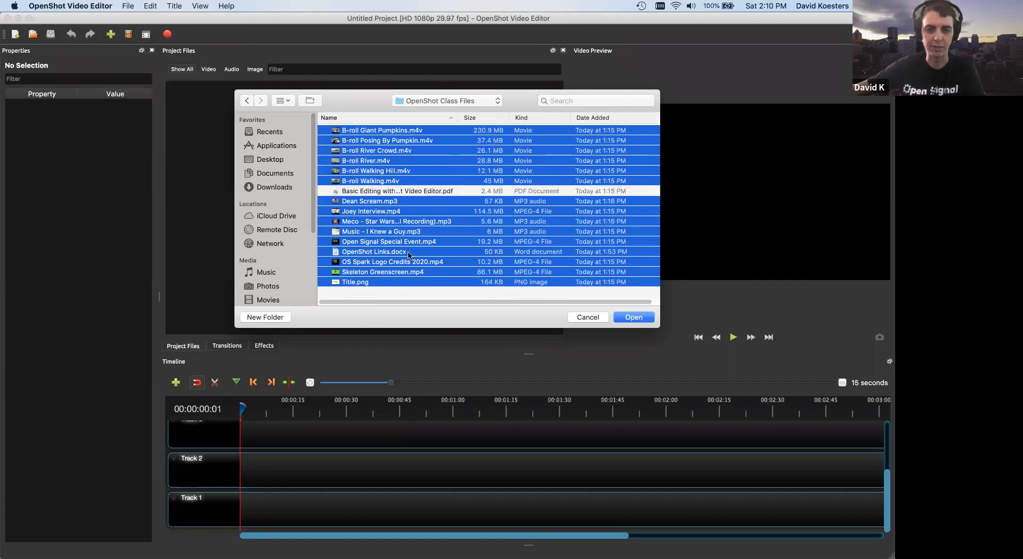
pyautogui.keyDown('super'); pyautogui.click(373, 252); pyautogui.keyUp('super')
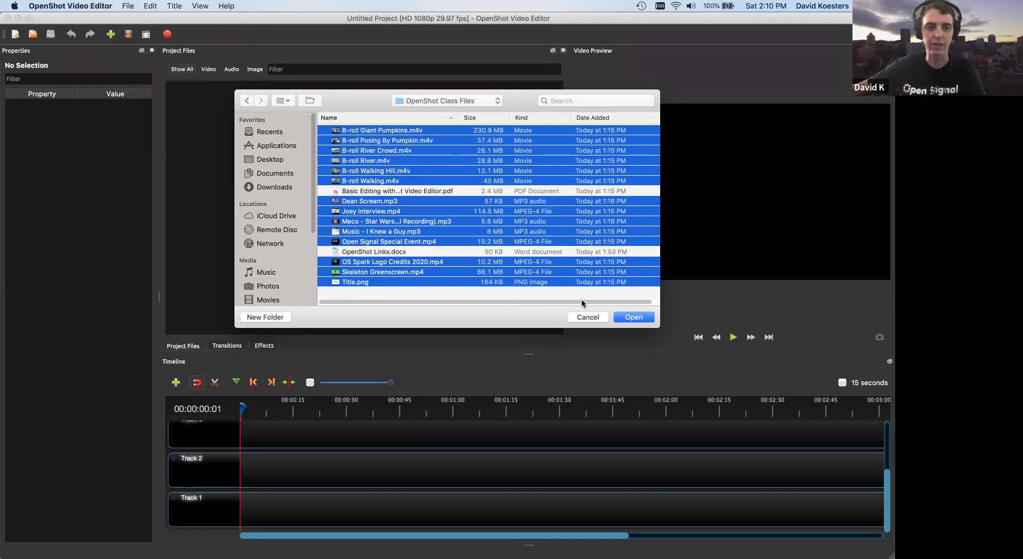
pyautogui.click(622, 318)
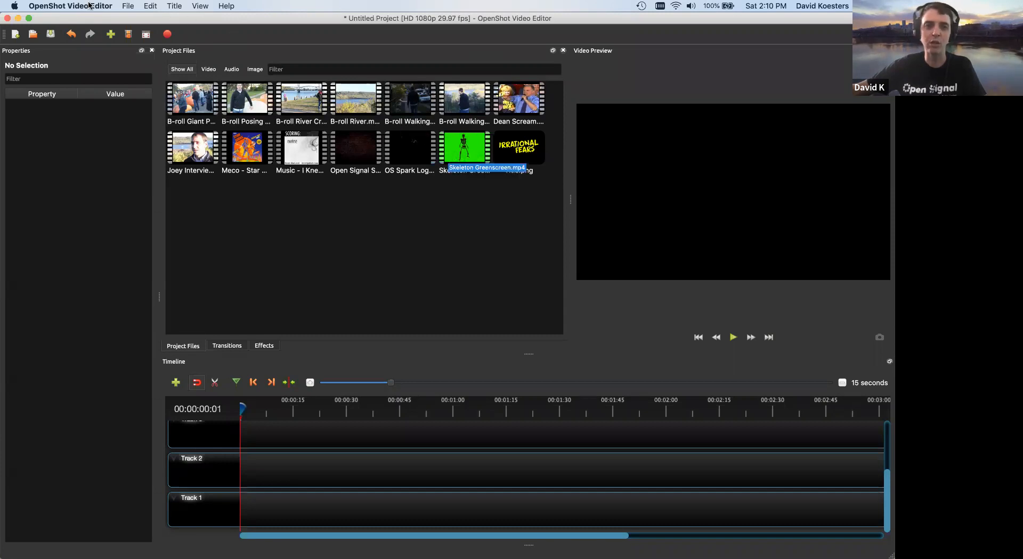
pyautogui.click(130, 6)
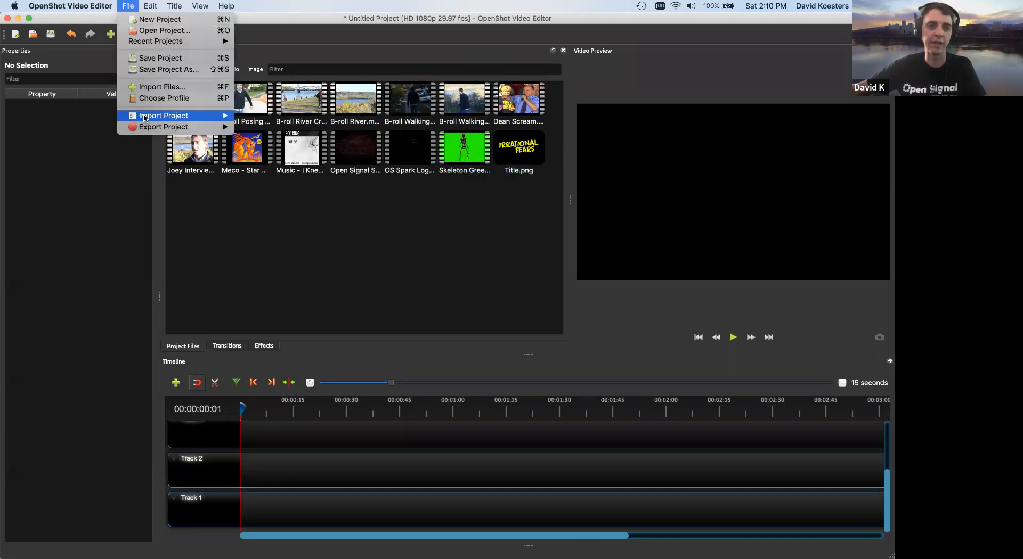
pyautogui.click(156, 87)
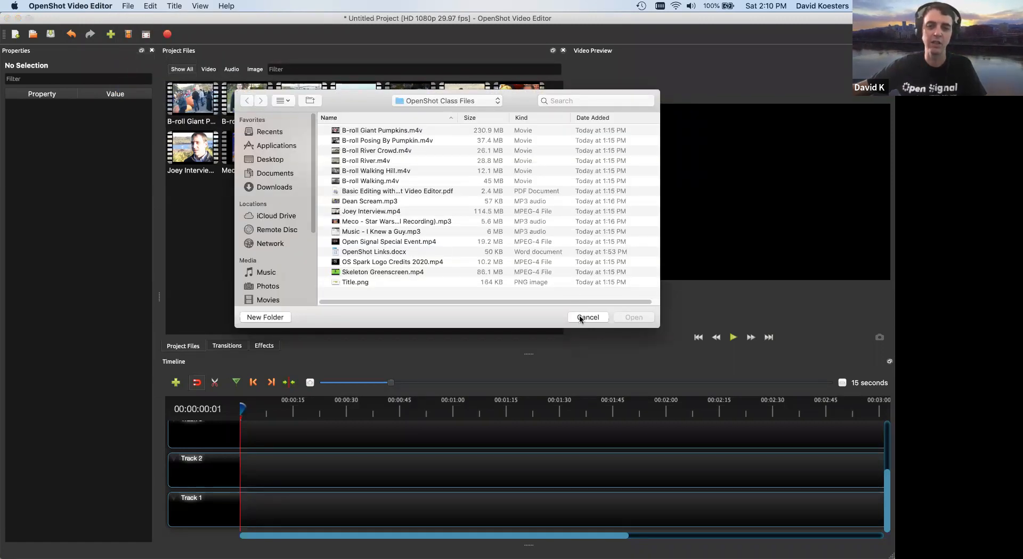
pyautogui.moveTo(581, 319); pyautogui.dragTo(523, 326)
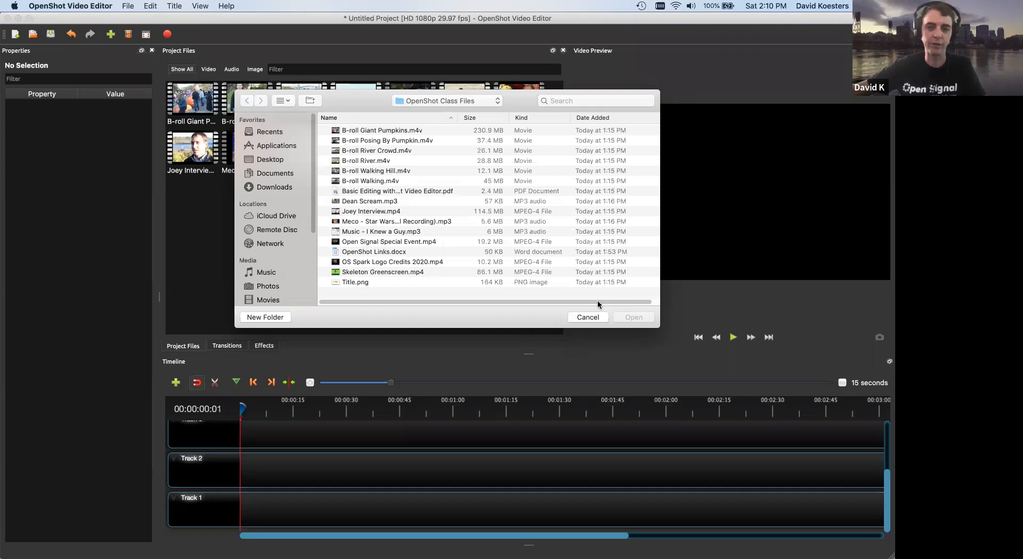
pyautogui.click(588, 318)
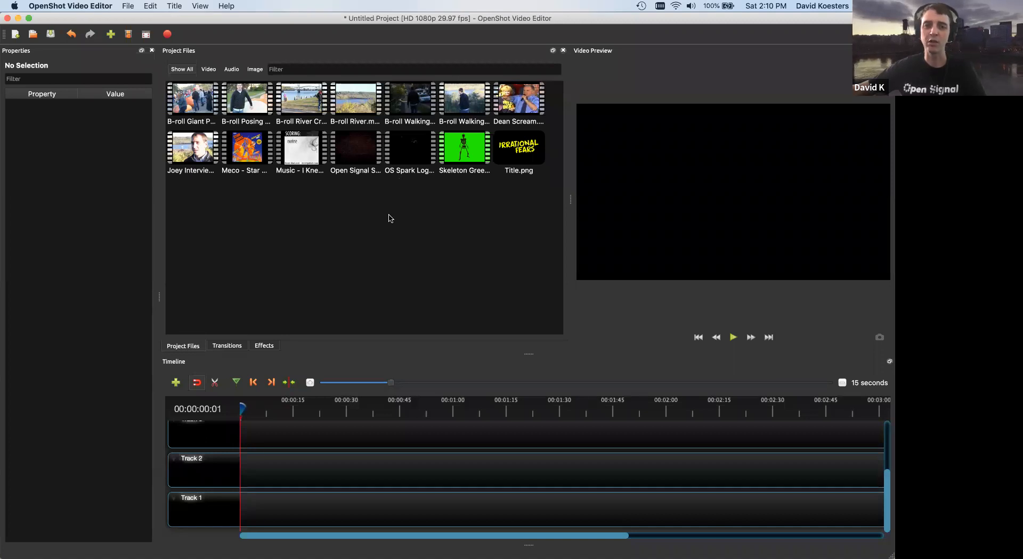
pyautogui.rightClick(366, 217)
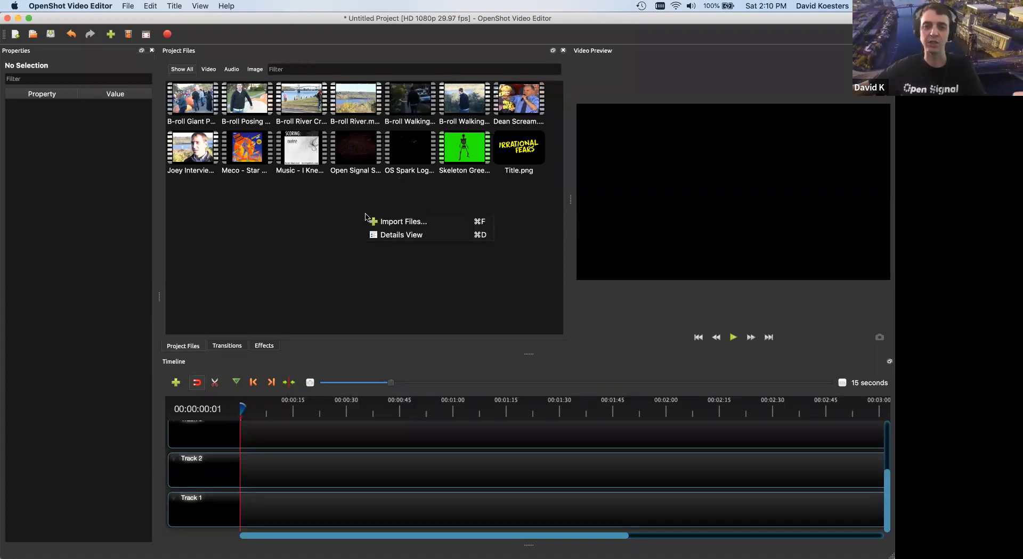
pyautogui.rightClick(323, 214)
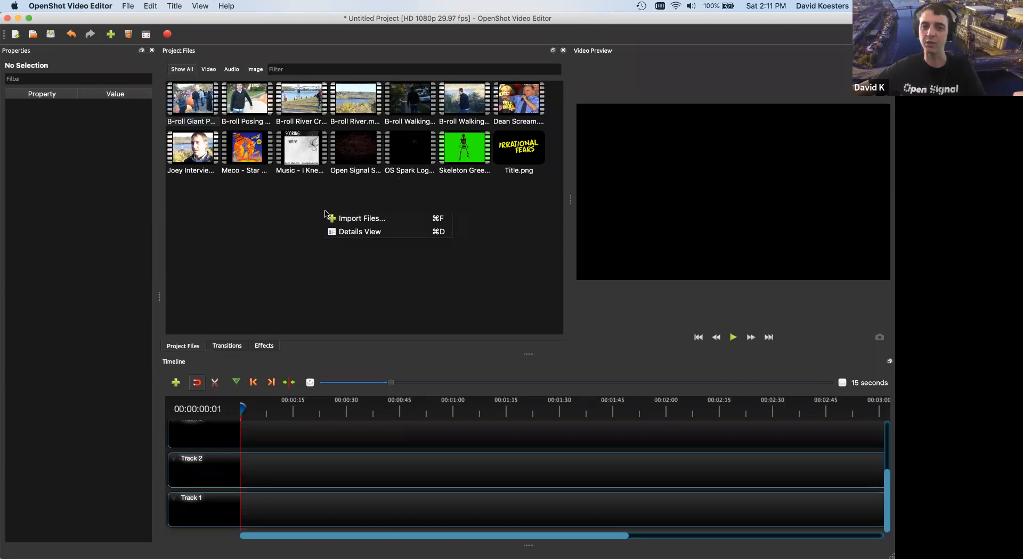
pyautogui.click(351, 219)
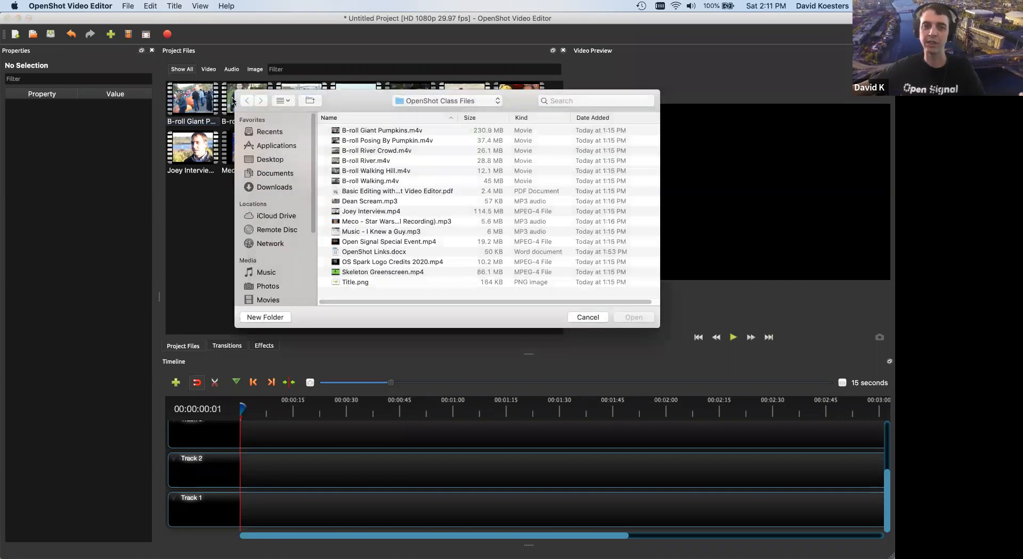
pyautogui.click(593, 318)
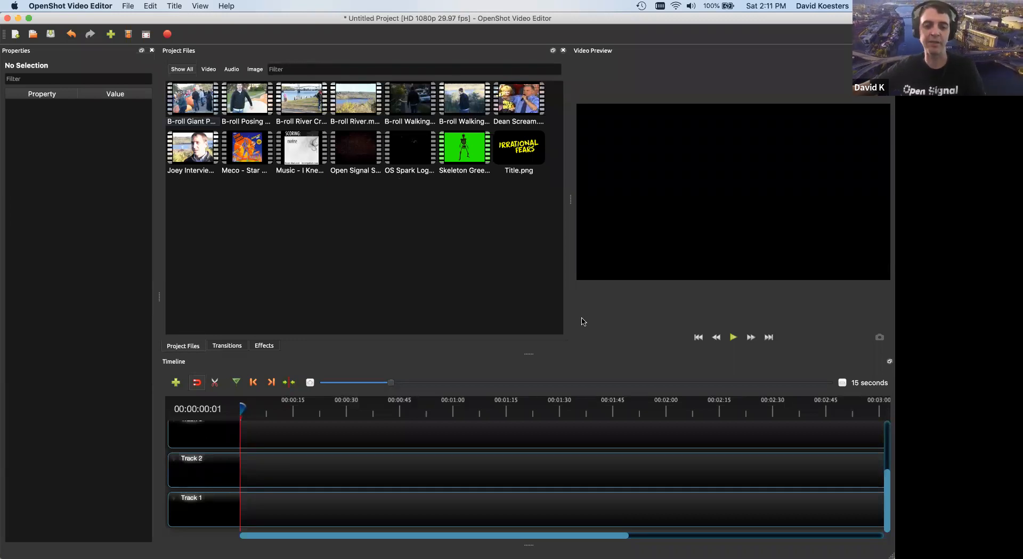
pyautogui.press('super+f')
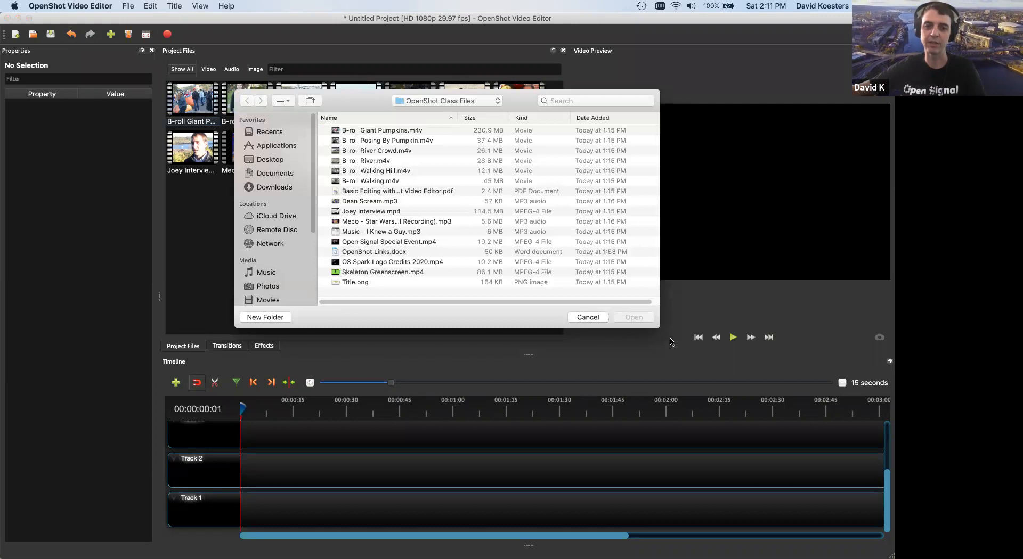
pyautogui.click(587, 317)
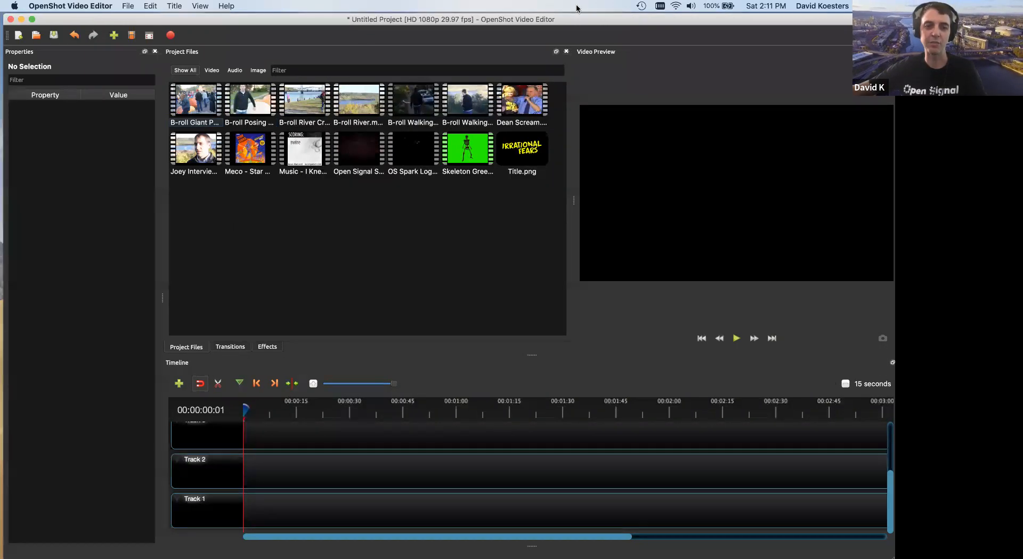
# Move the editor window aside and try to add Dean Scream.mp3 from the OpenShot Class Files folder to the project files.
pyautogui.moveTo(291, 19); pyautogui.dragTo(590, 18)
pyautogui.click(135, 299)
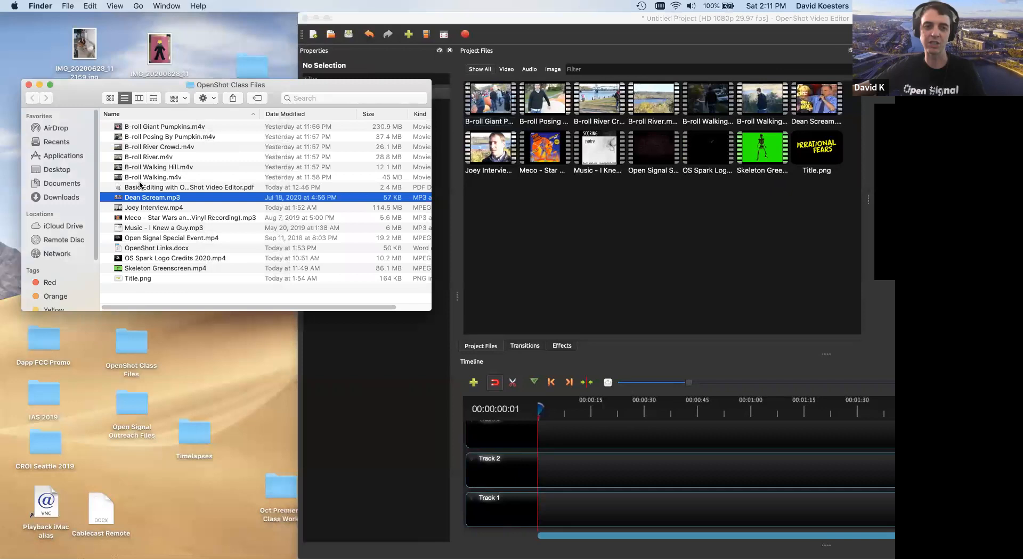
pyautogui.moveTo(118, 199); pyautogui.dragTo(665, 213)
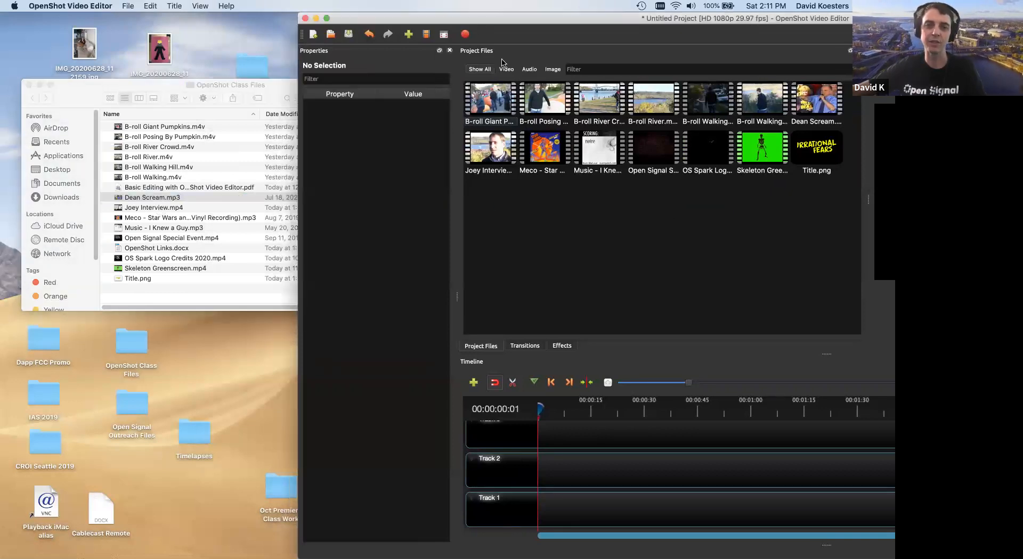
# Add Bagel Soup - Old Tiger Road.mp4 from the desktop to the project files and move the editor window back into place.
pyautogui.moveTo(650, 21); pyautogui.dragTo(141, 6)
pyautogui.moveTo(860, 452); pyautogui.dragTo(230, 272)
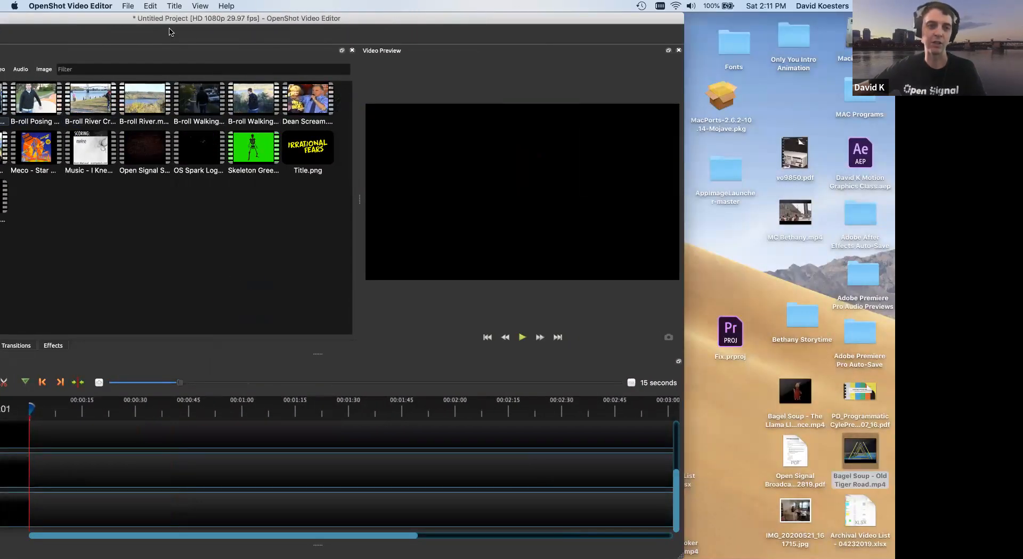
pyautogui.moveTo(181, 19); pyautogui.dragTo(408, 6)
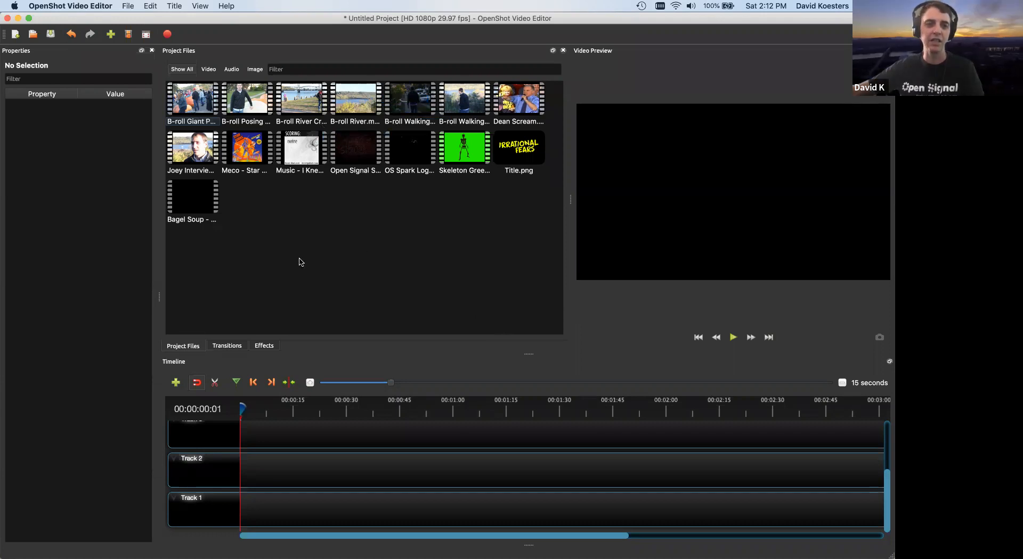
# Go through the Joey Interview.mp4 clip and the six B-roll clips in the project files.
pyautogui.click(183, 150)
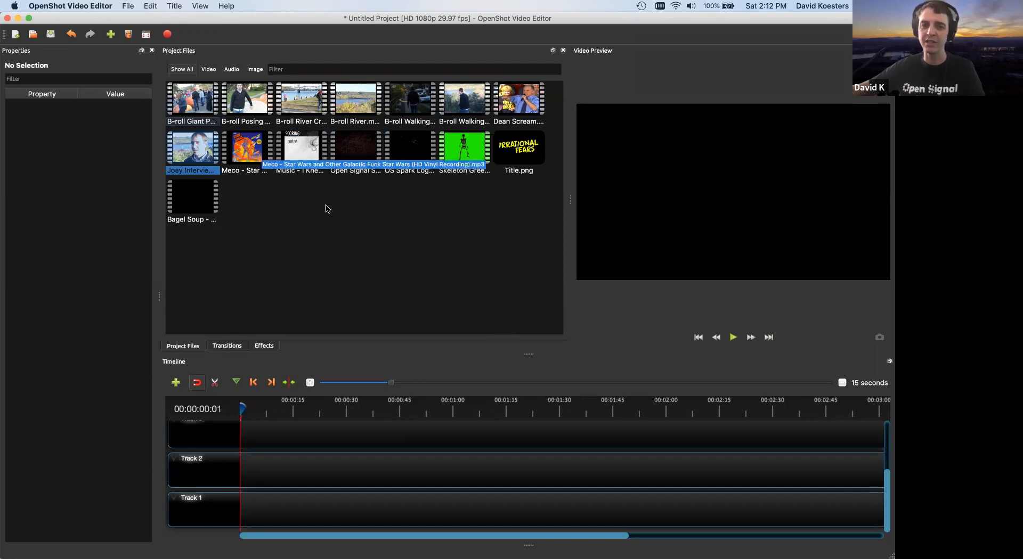
pyautogui.click(397, 261)
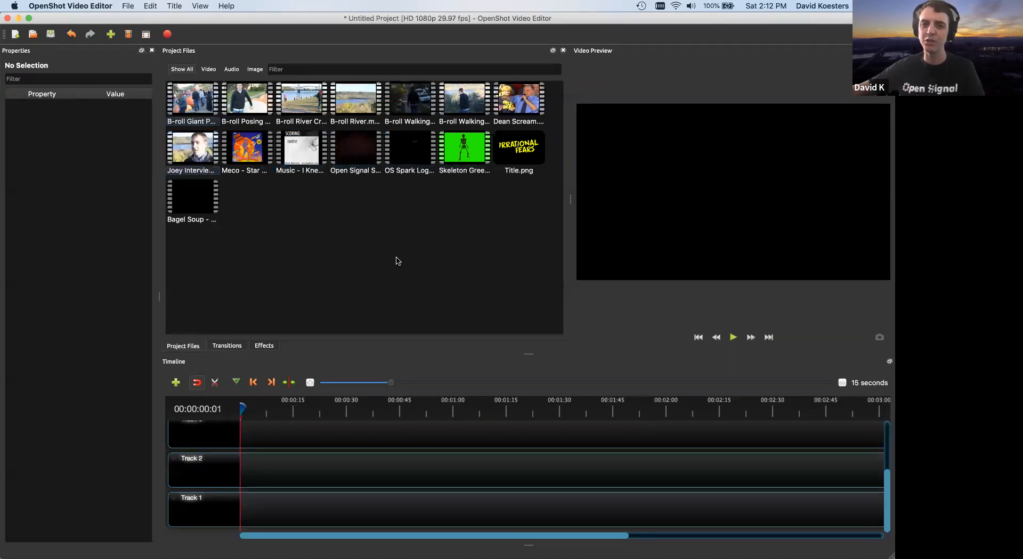
pyautogui.click(196, 162)
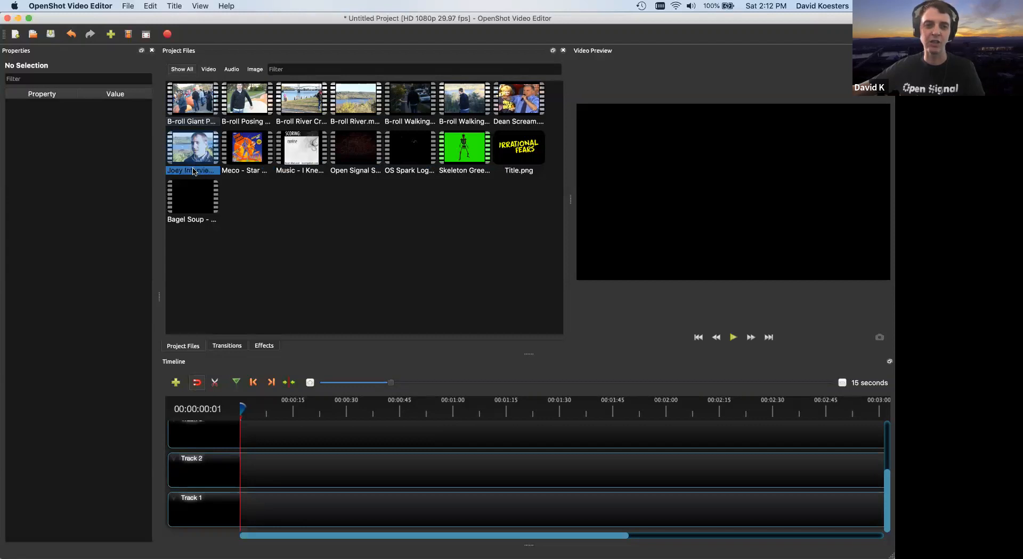
pyautogui.click(208, 110)
pyautogui.click(252, 104)
pyautogui.click(296, 104)
pyautogui.click(345, 104)
pyautogui.click(418, 106)
pyautogui.click(440, 107)
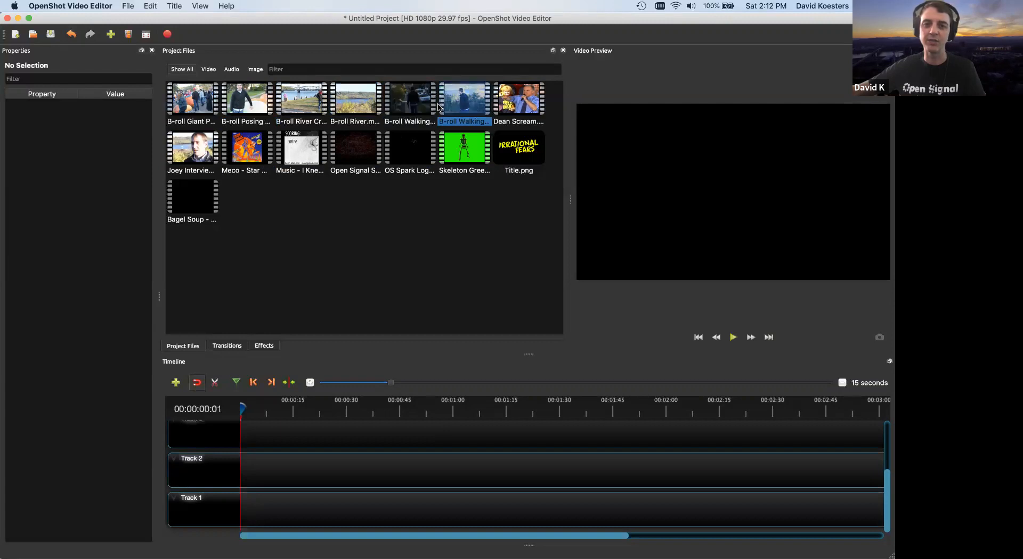
# Go through the remaining project files: the three audio files, logo and event videos, skeleton greenscreen, Title.png and the Bagel Soup clip.
pyautogui.click(516, 107)
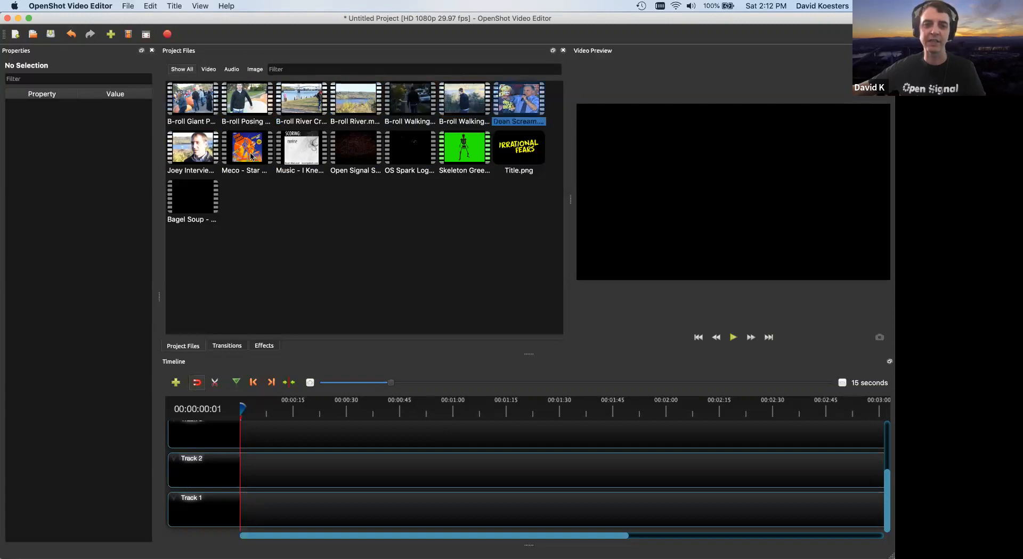
pyautogui.click(294, 153)
pyautogui.click(261, 153)
pyautogui.click(479, 156)
pyautogui.click(363, 165)
pyautogui.click(440, 154)
pyautogui.click(405, 153)
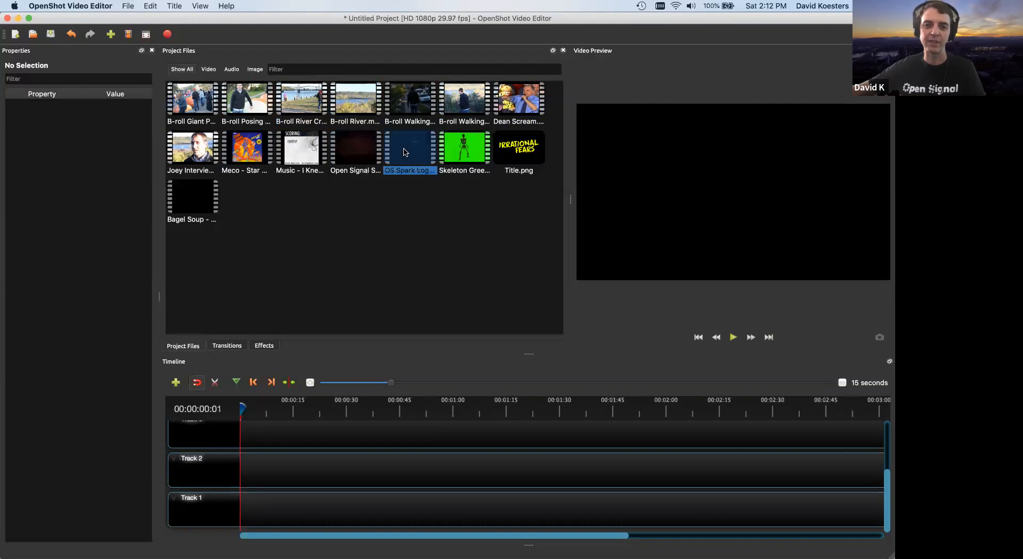
pyautogui.click(523, 154)
pyautogui.click(193, 214)
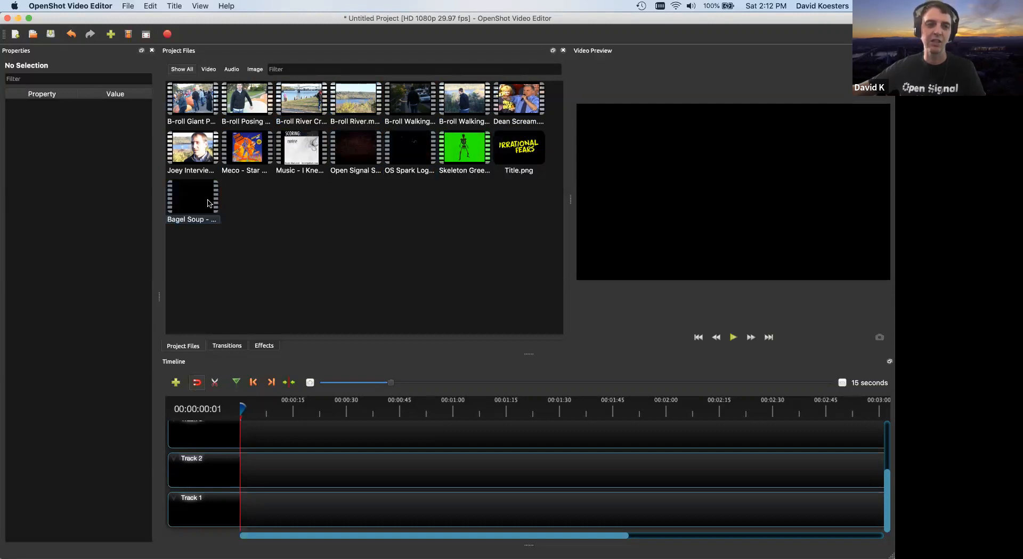
pyautogui.click(313, 215)
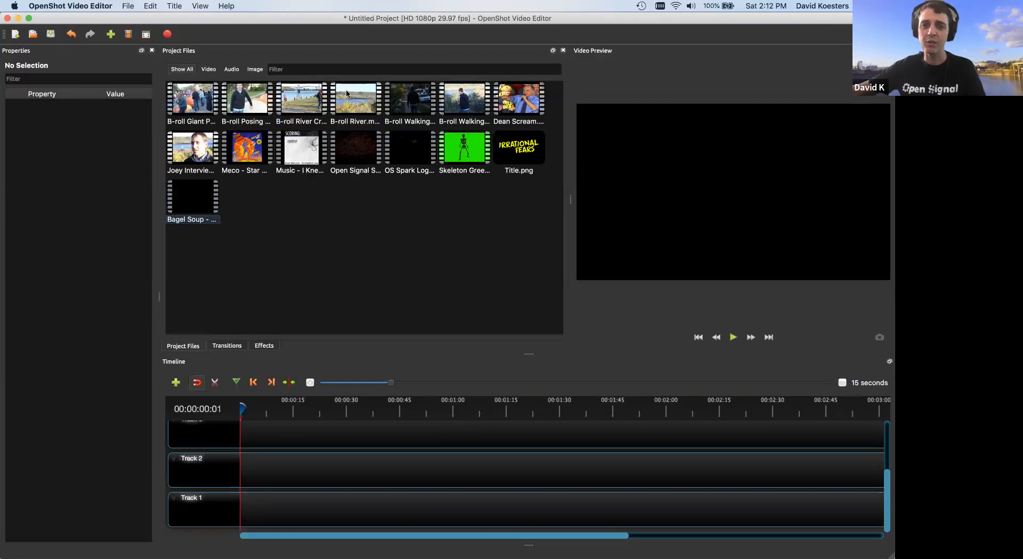
# Remove the Bagel Soup clip from the project, and check where the Undo command is without using it.
pyautogui.rightClick(186, 197)
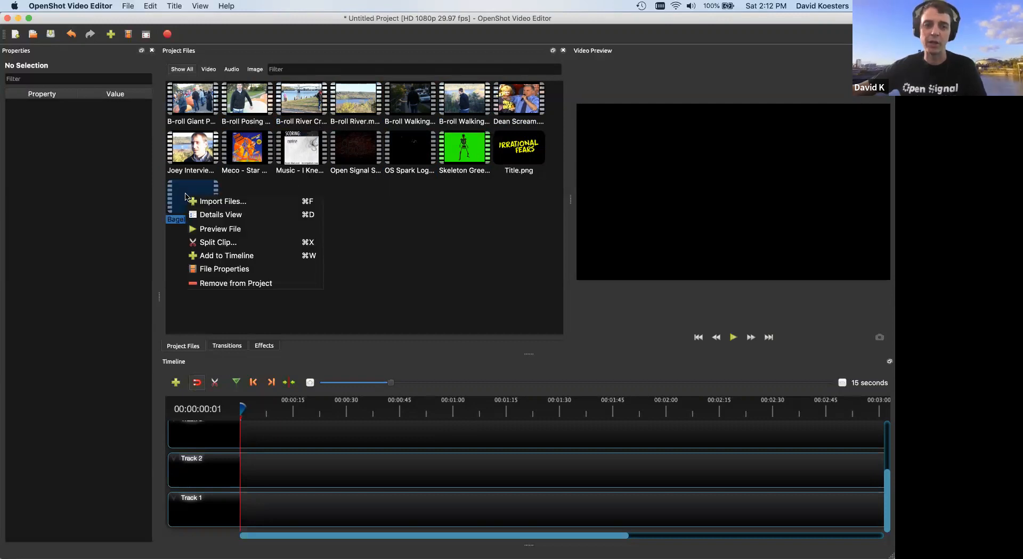
pyautogui.click(228, 283)
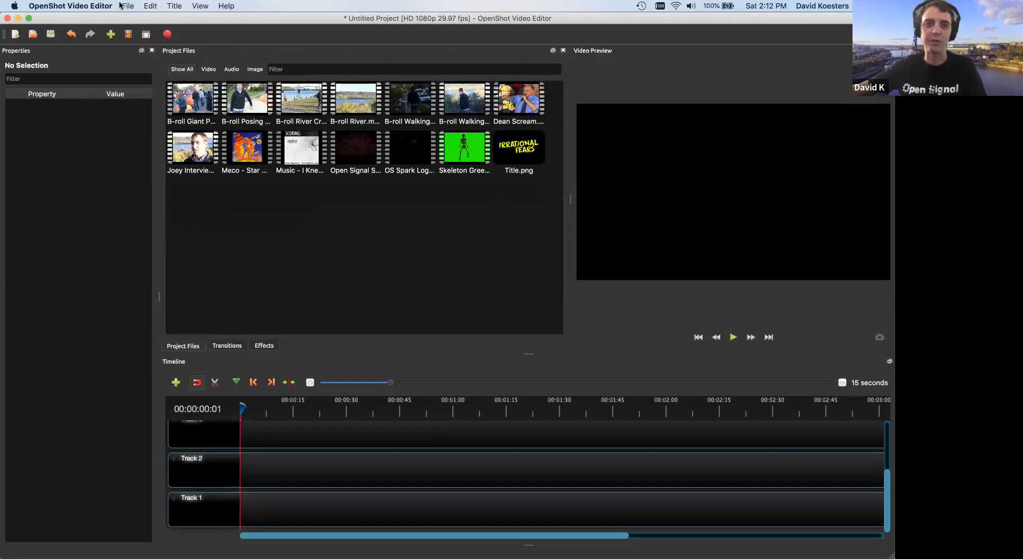
pyautogui.click(152, 6)
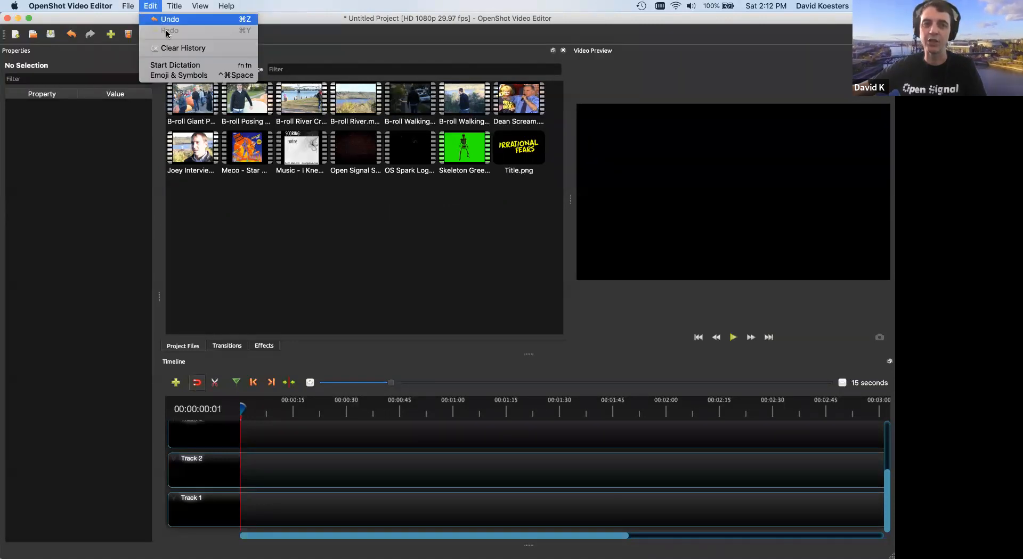
pyautogui.click(283, 245)
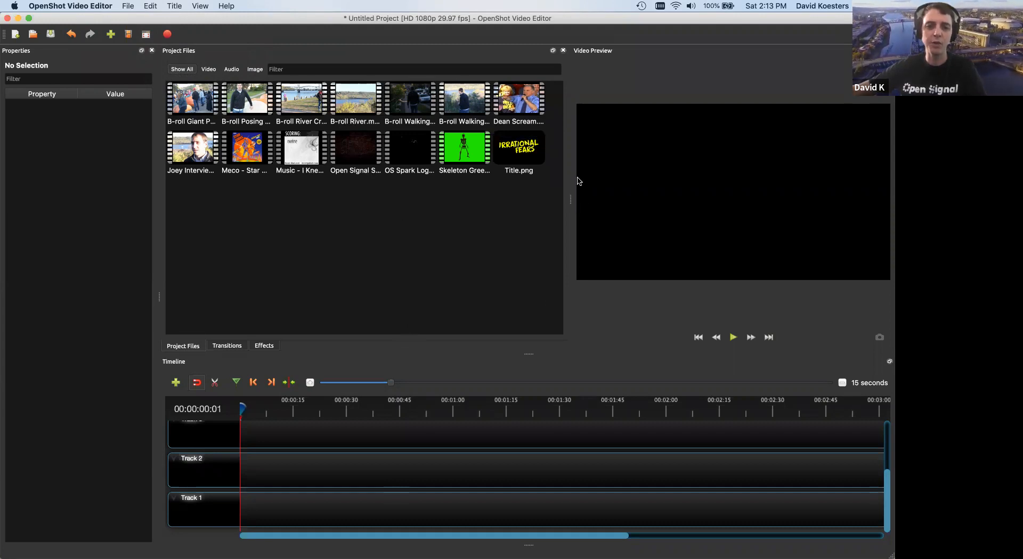
# Resize the panels to narrow Project Files and Properties, widen the video preview, and give the timeline more height.
pyautogui.moveTo(569, 200); pyautogui.dragTo(507, 200)
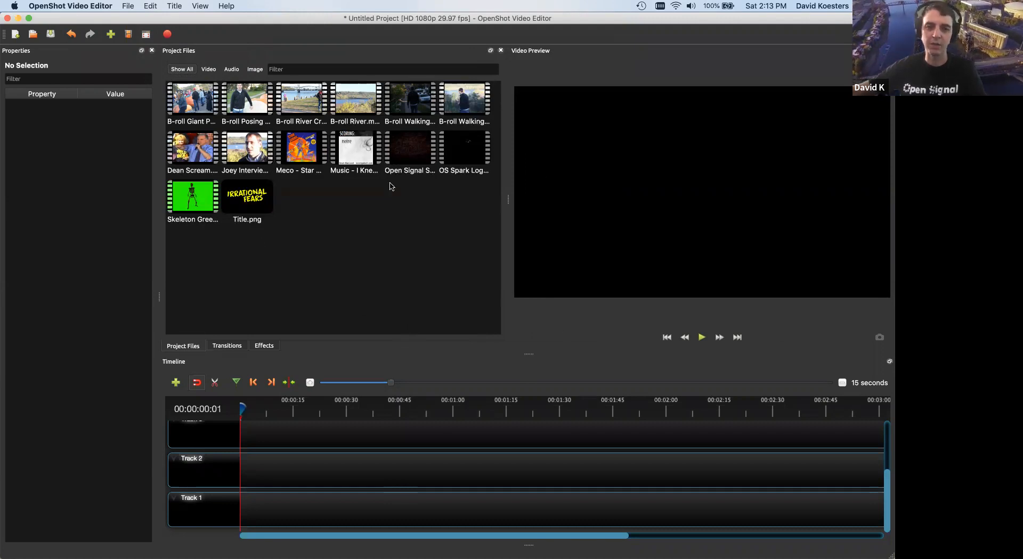
pyautogui.moveTo(158, 296); pyautogui.dragTo(96, 297)
pyautogui.moveTo(494, 354); pyautogui.dragTo(494, 326)
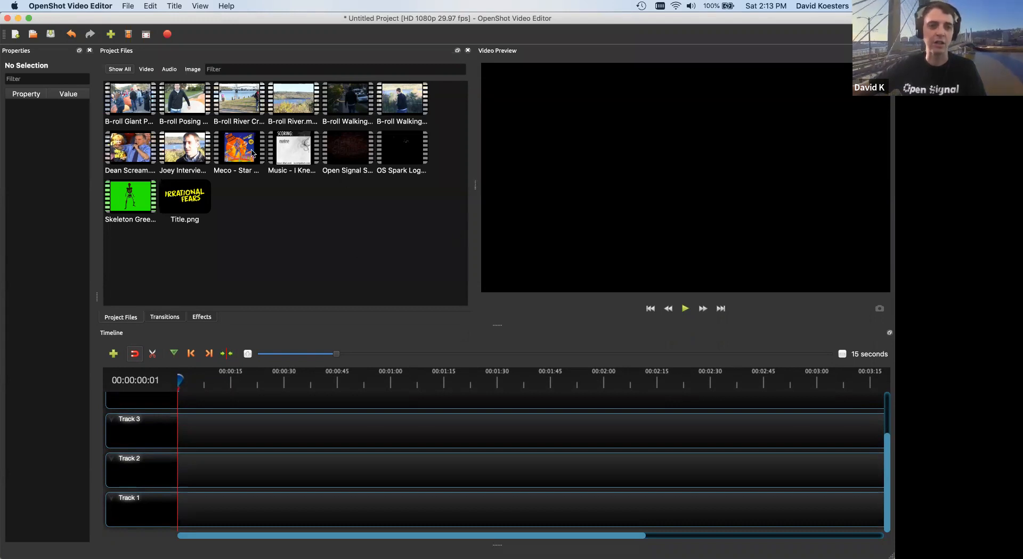
# Place Joey Interview.mp4 at the start of Track 1 in the timeline.
pyautogui.click(197, 151)
pyautogui.moveTo(183, 151); pyautogui.dragTo(199, 505)
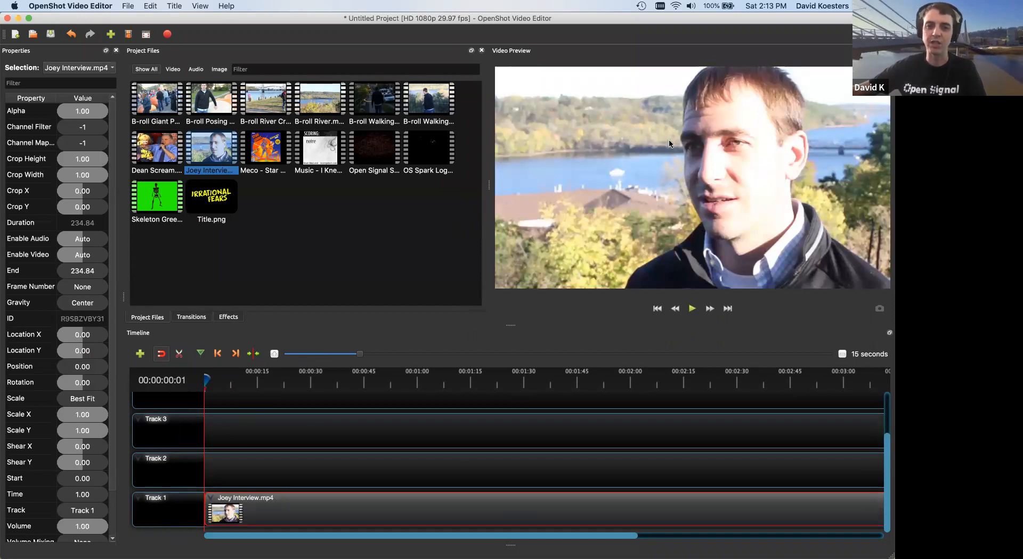
# Play the interview in the preview, jump ahead, pause playback, and scrub the playhead through the clip to about 00:01:37.
pyautogui.click(693, 309)
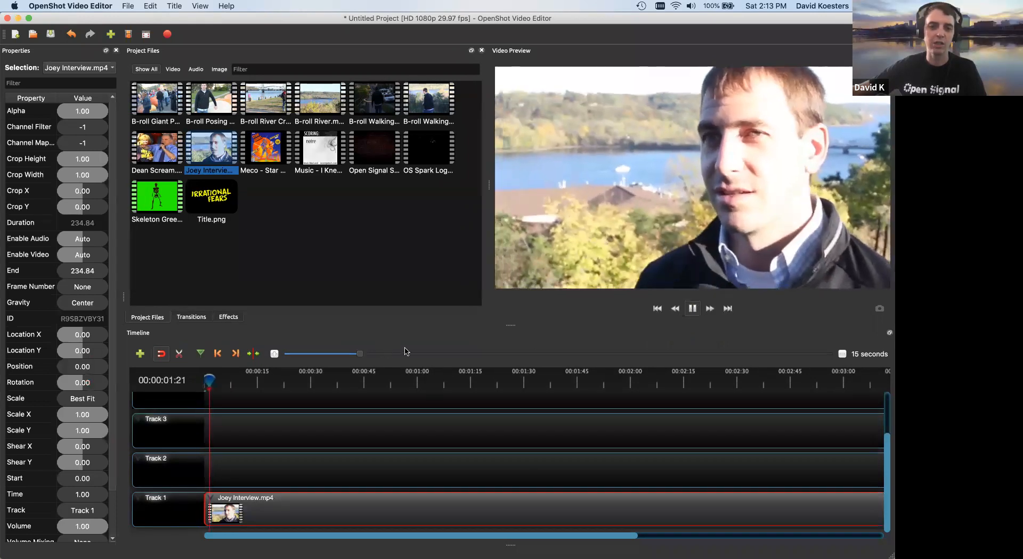
pyautogui.click(328, 383)
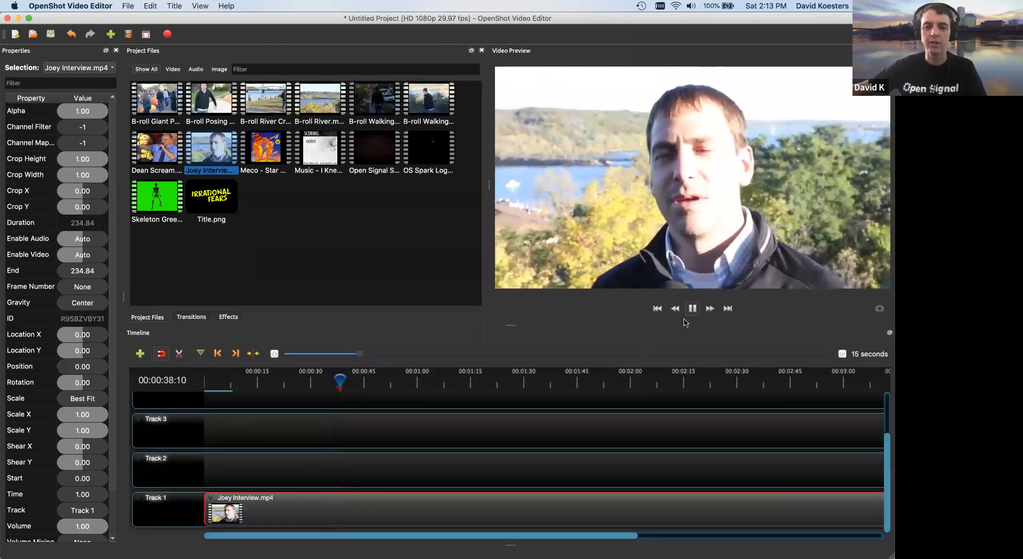
pyautogui.hotkey('ctrl', '-')
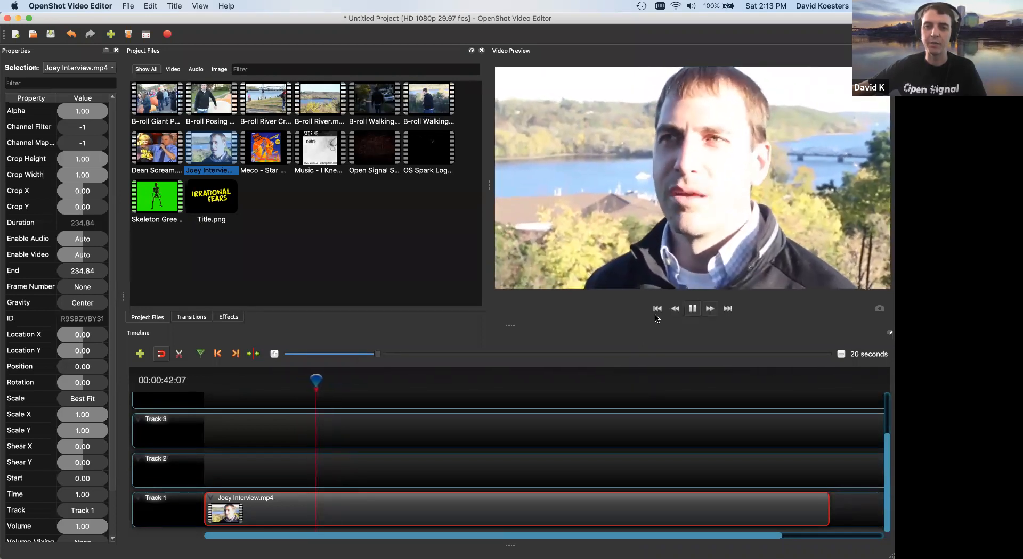
pyautogui.click(692, 309)
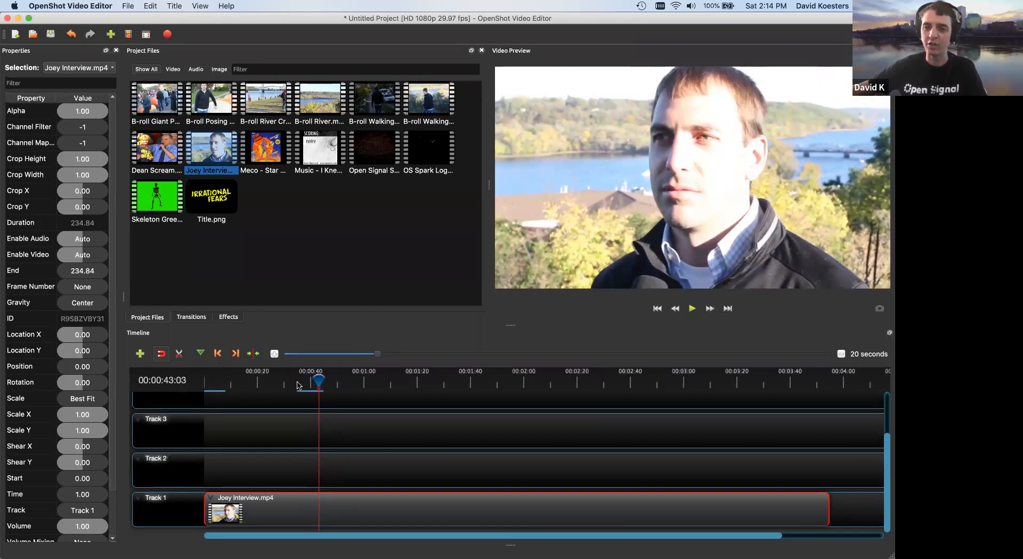
pyautogui.click(419, 384)
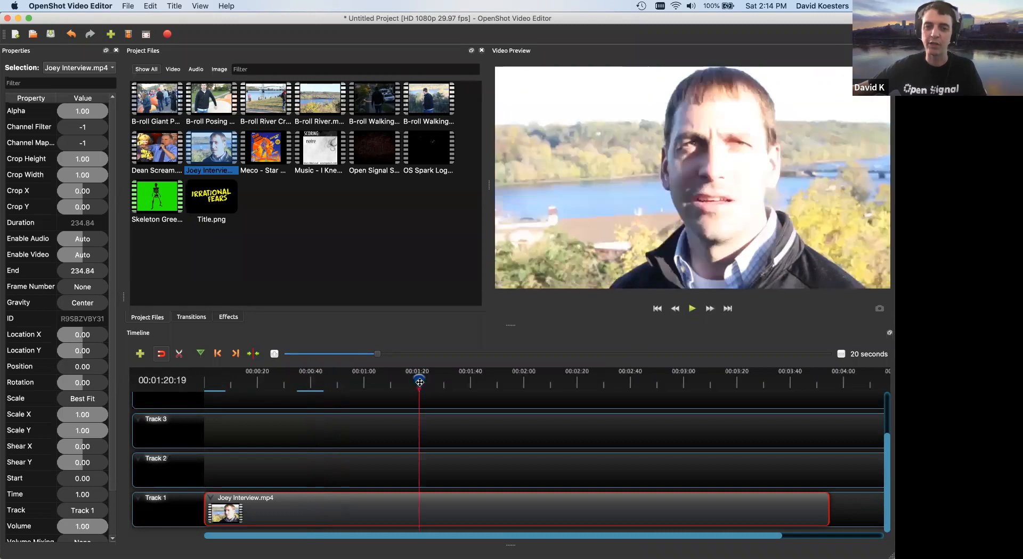
pyautogui.click(342, 382)
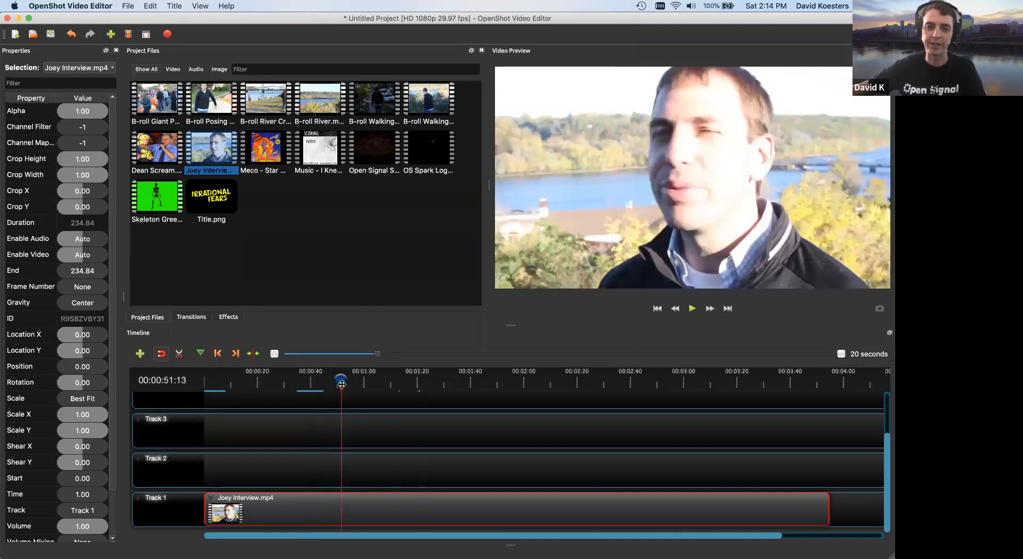
pyautogui.moveTo(341, 382); pyautogui.dragTo(463, 382)
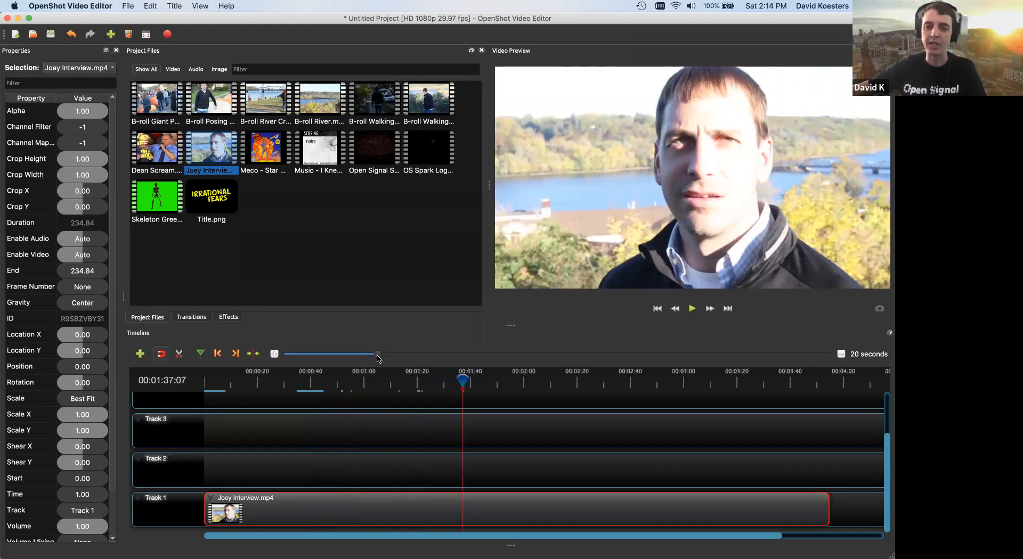
# Set the timeline scale to 30 seconds and reselect the interview clip on Track 1 so its properties are listed.
pyautogui.moveTo(378, 357)
pyautogui.mouseDown()
pyautogui.moveTo(367, 357)
pyautogui.moveTo(416, 357)
pyautogui.moveTo(328, 356)
pyautogui.moveTo(384, 360)
pyautogui.mouseUp()
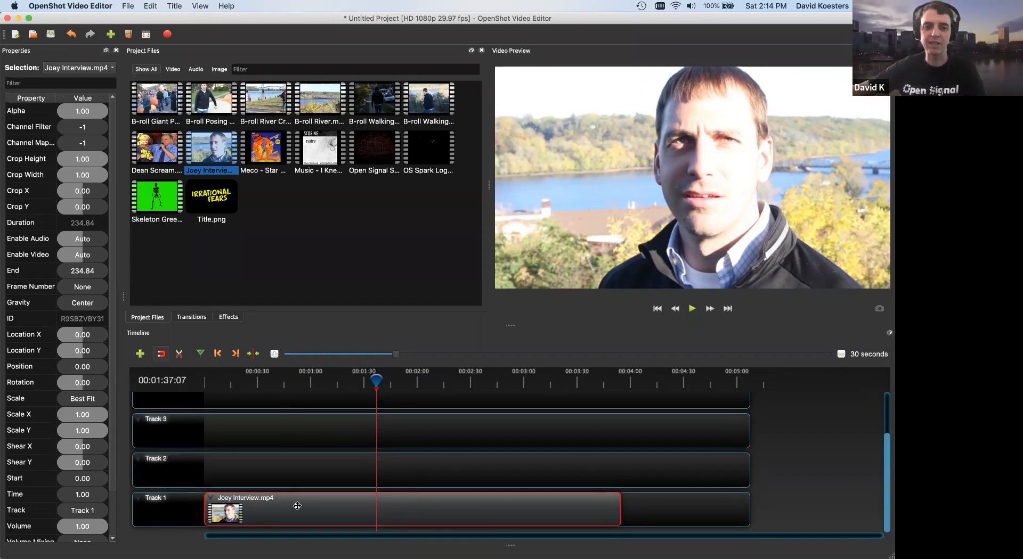
pyautogui.click(291, 469)
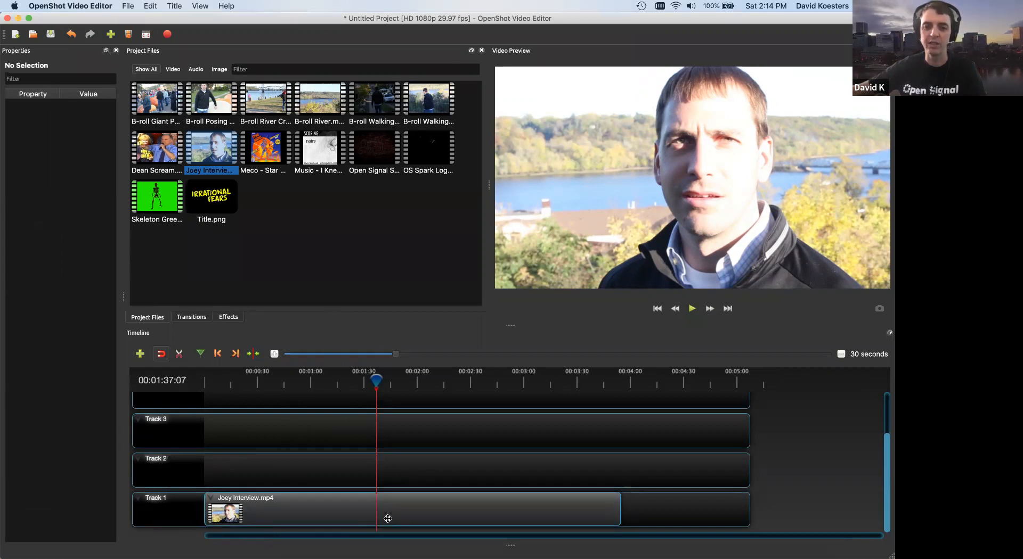
pyautogui.click(339, 510)
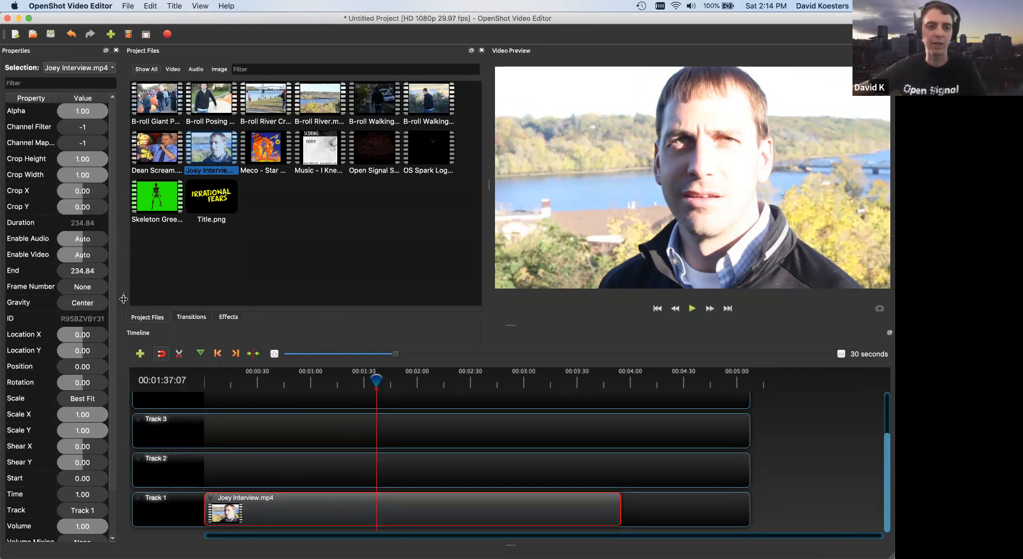
# Widen the Properties panel slightly so the property names and values have more room.
pyautogui.moveTo(123, 299); pyautogui.dragTo(138, 299)
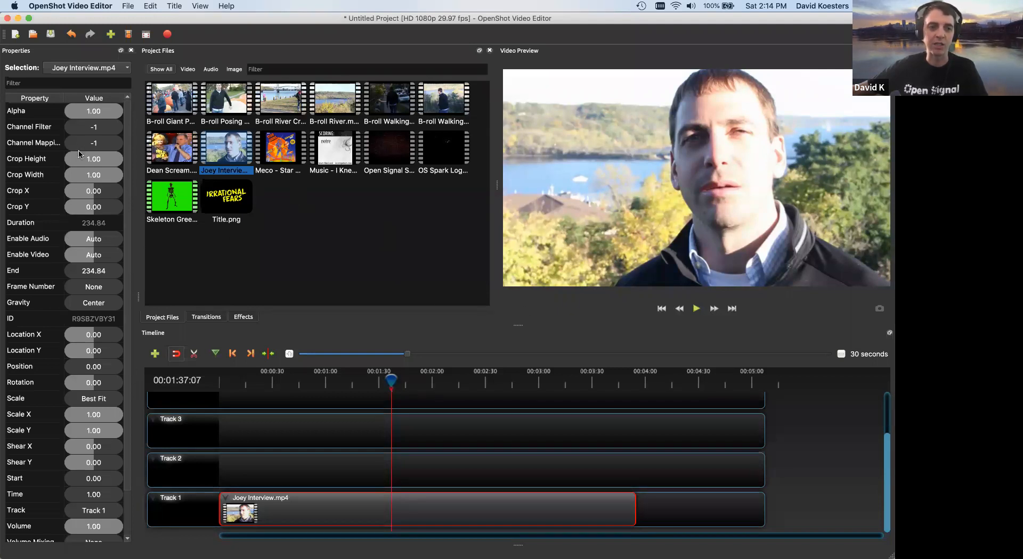
# Try a Crop X of 0.14 and a rotation change on the interview clip, undoing each change.
pyautogui.moveTo(89, 192)
pyautogui.mouseDown()
pyautogui.moveTo(99, 193)
pyautogui.moveTo(65, 195)
pyautogui.moveTo(99, 195)
pyautogui.mouseUp()
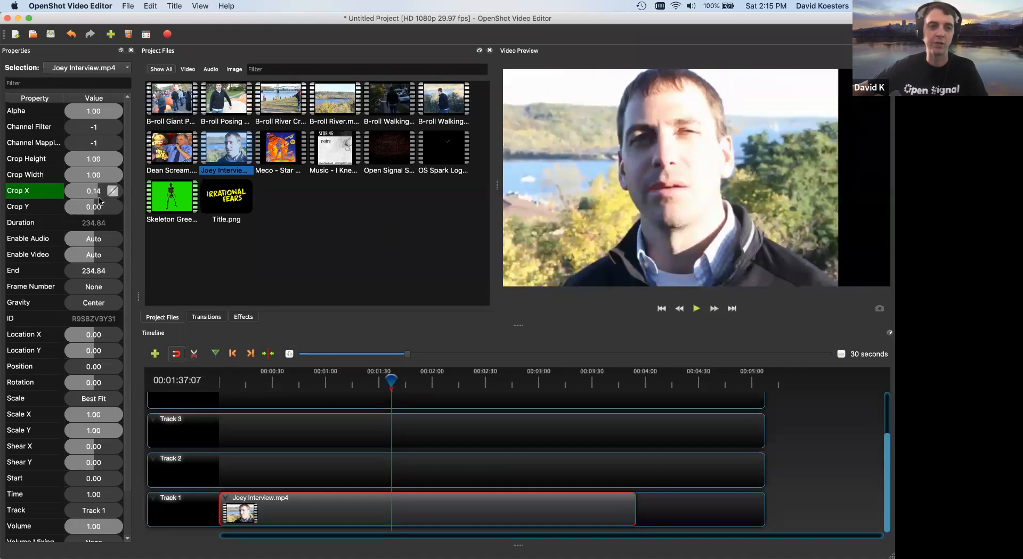
pyautogui.press('super+z')
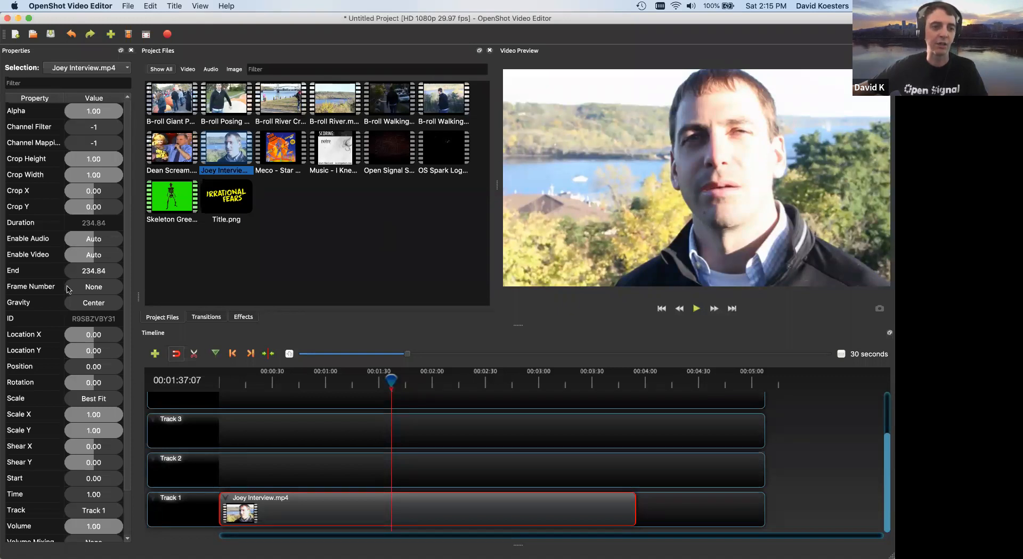
pyautogui.moveTo(87, 386); pyautogui.dragTo(74, 370)
pyautogui.press('super+z')
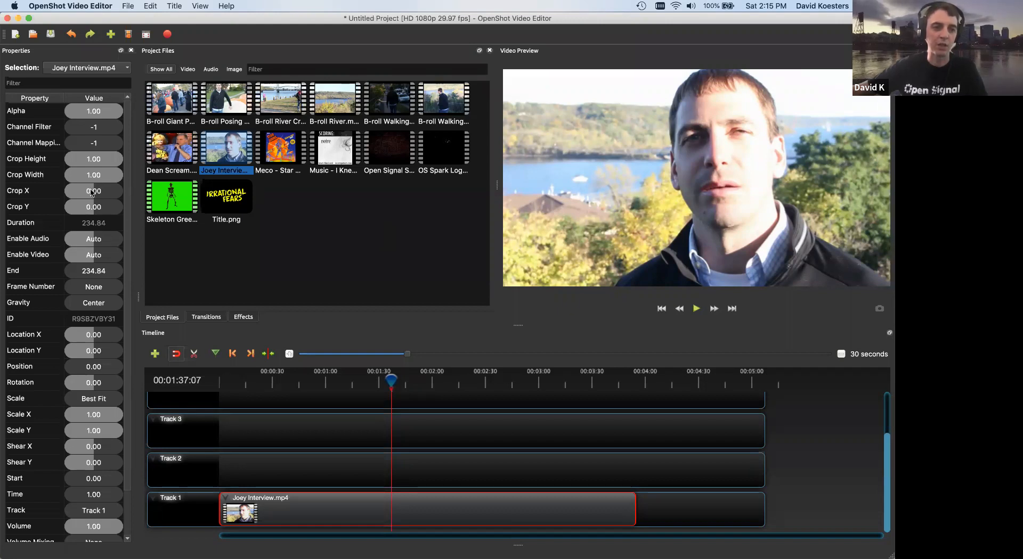
# Try shrinking the interview clip with Scale X 0.34 and Scale Y 0.51, and undo both changes.
pyautogui.moveTo(88, 417); pyautogui.dragTo(83, 418)
pyautogui.click(95, 434)
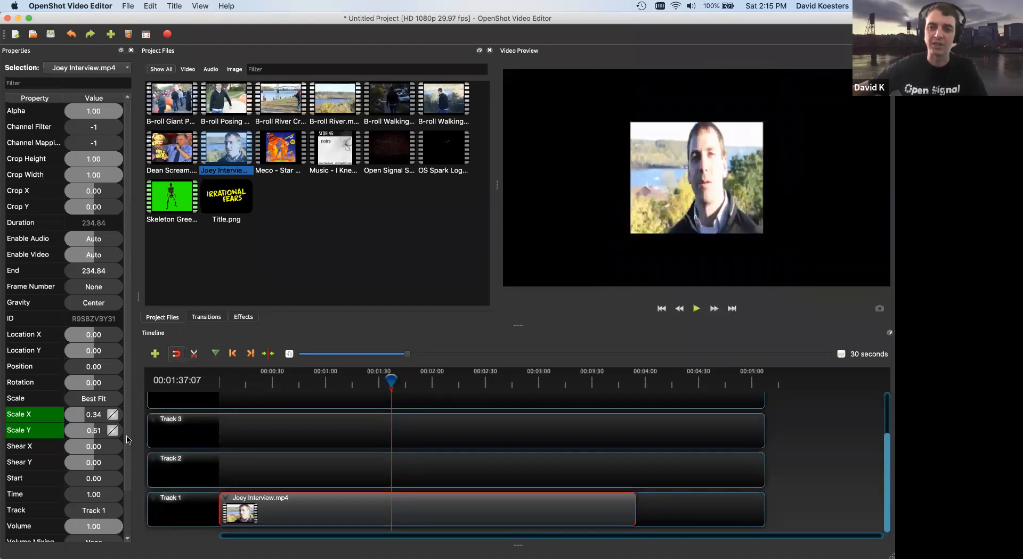
pyautogui.press('super+z')
pyautogui.press('super+z')
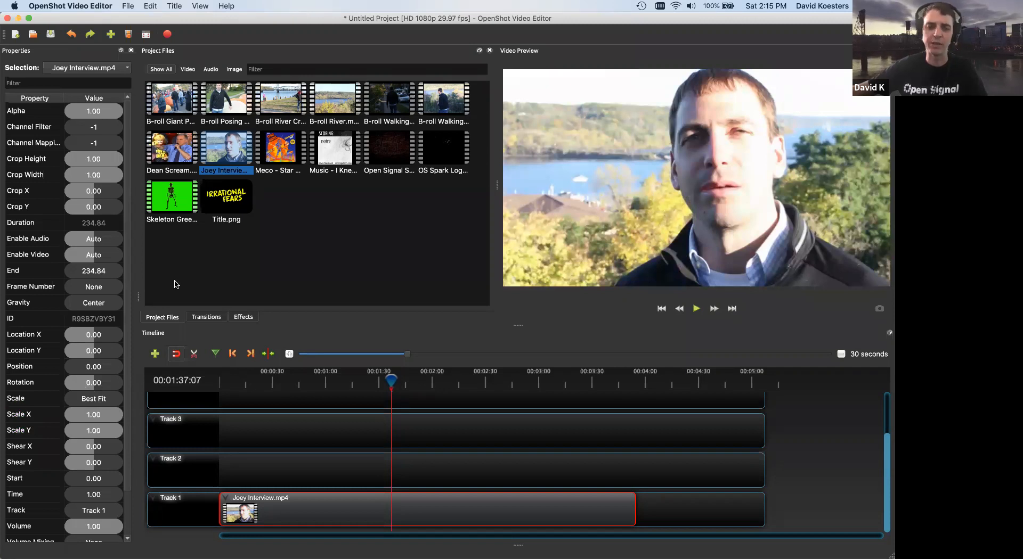
pyautogui.scroll(-3, 46, 240)
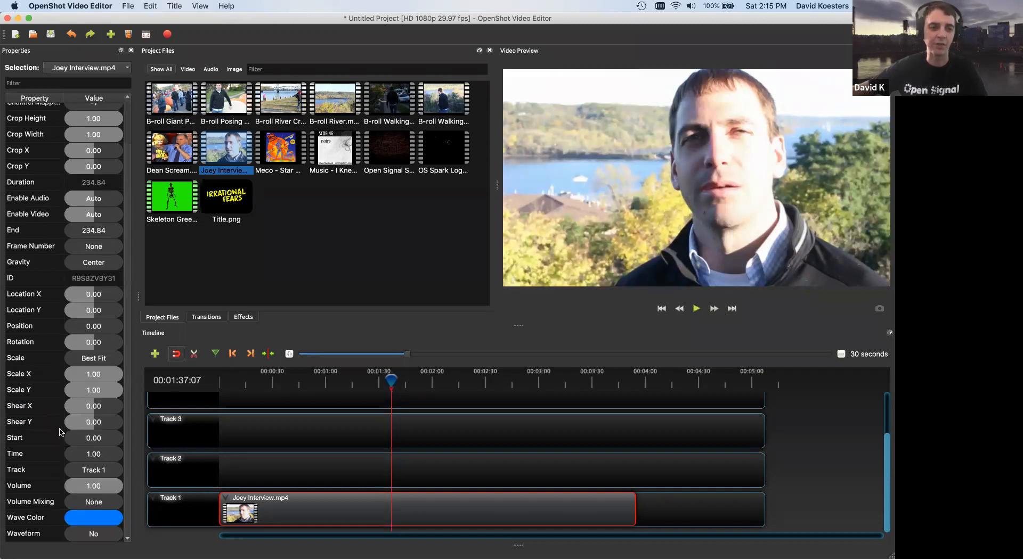
pyautogui.scroll(3, 61, 417)
pyautogui.scroll(-3, 62, 422)
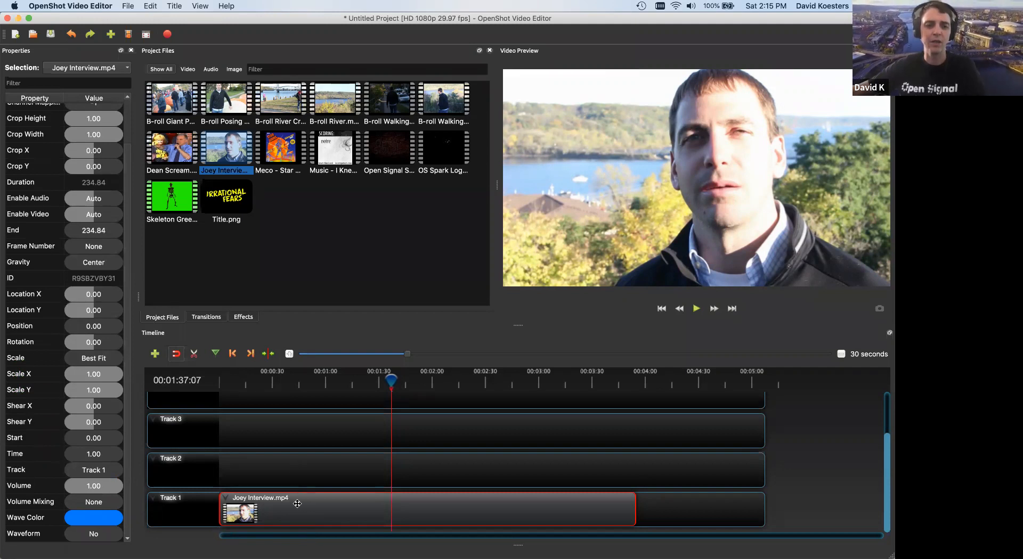
pyautogui.moveTo(297, 503)
pyautogui.mouseDown()
pyautogui.moveTo(298, 468)
pyautogui.moveTo(295, 504)
pyautogui.mouseUp()
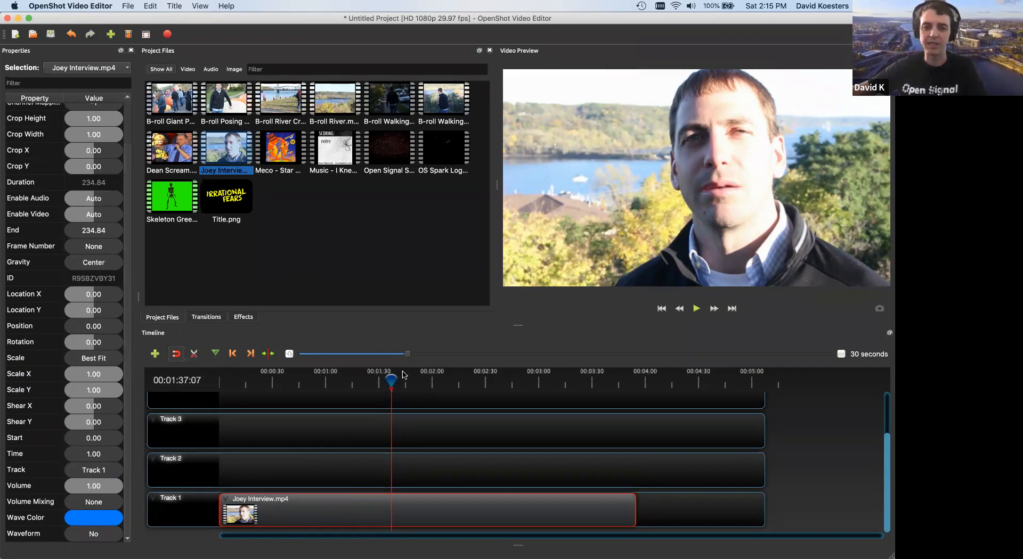
# Move the playhead back to about 00:01:17 and briefly play the interview before pausing.
pyautogui.moveTo(371, 380); pyautogui.dragTo(352, 381)
pyautogui.press('space')
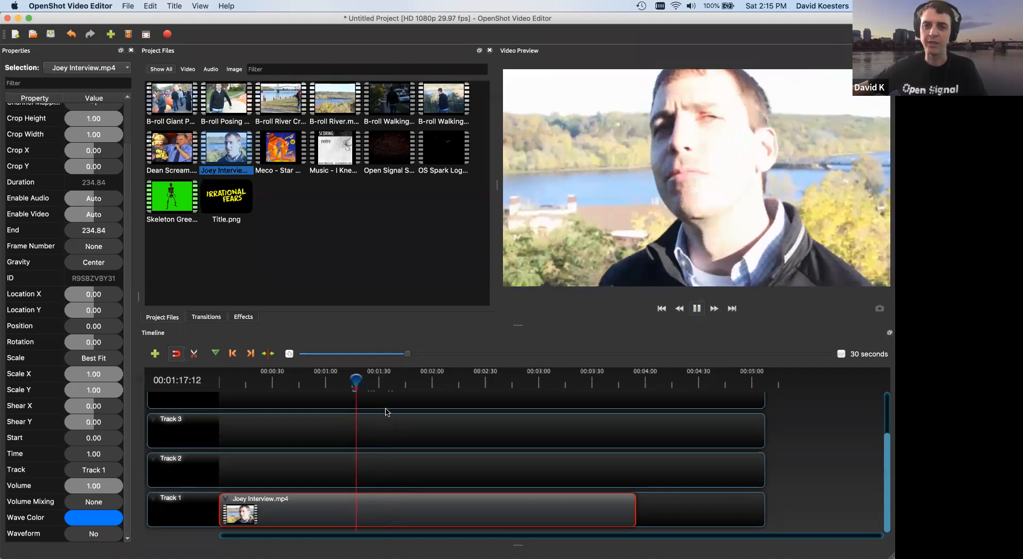
pyautogui.press('space')
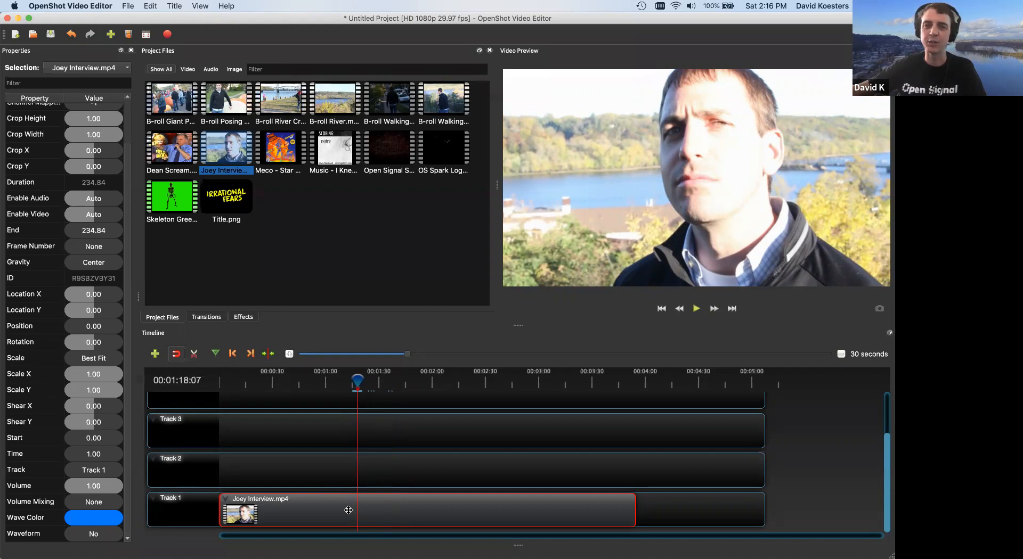
# Display the audio waveform on the interview clip in Track 1.
pyautogui.rightClick(309, 509)
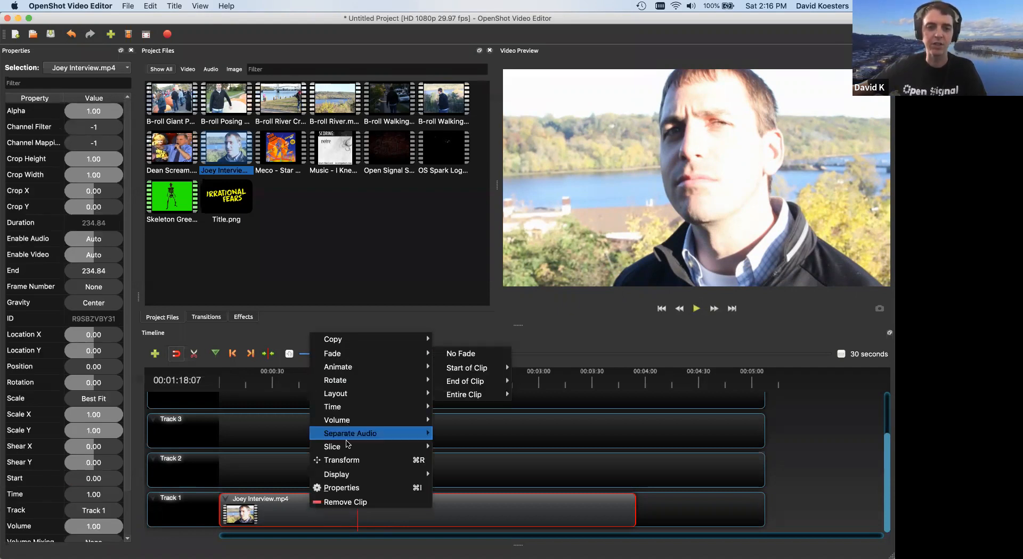
pyautogui.moveTo(347, 445)
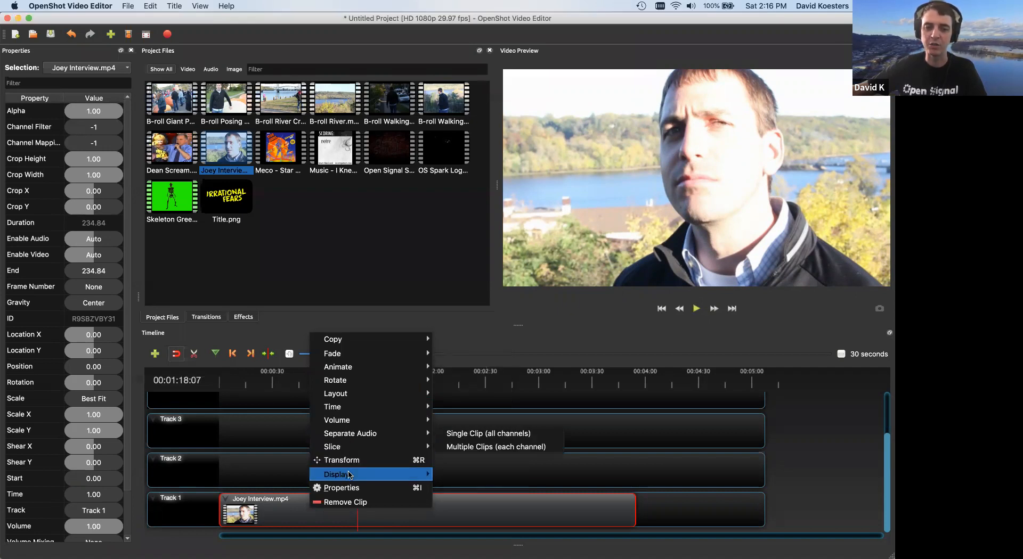
pyautogui.moveTo(373, 473)
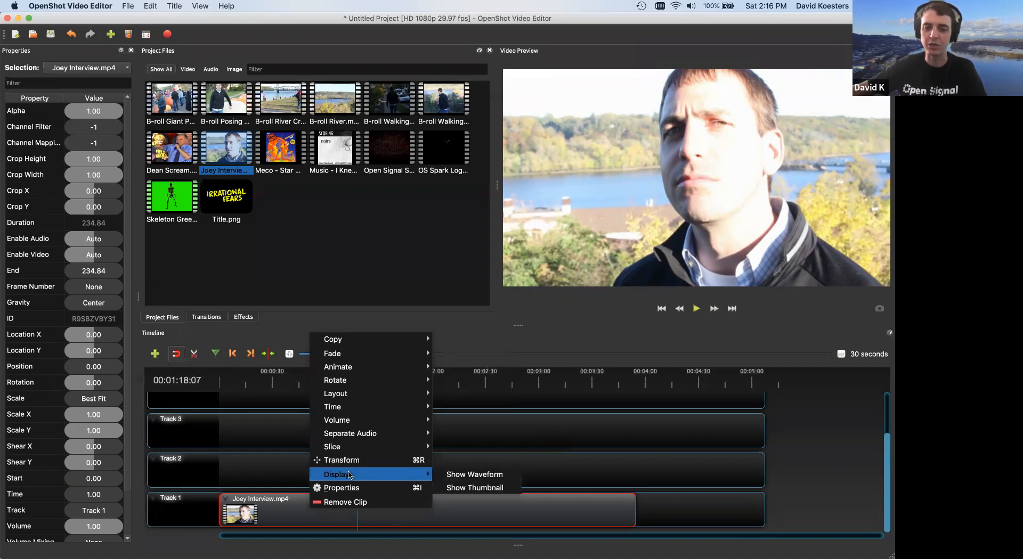
pyautogui.click(488, 477)
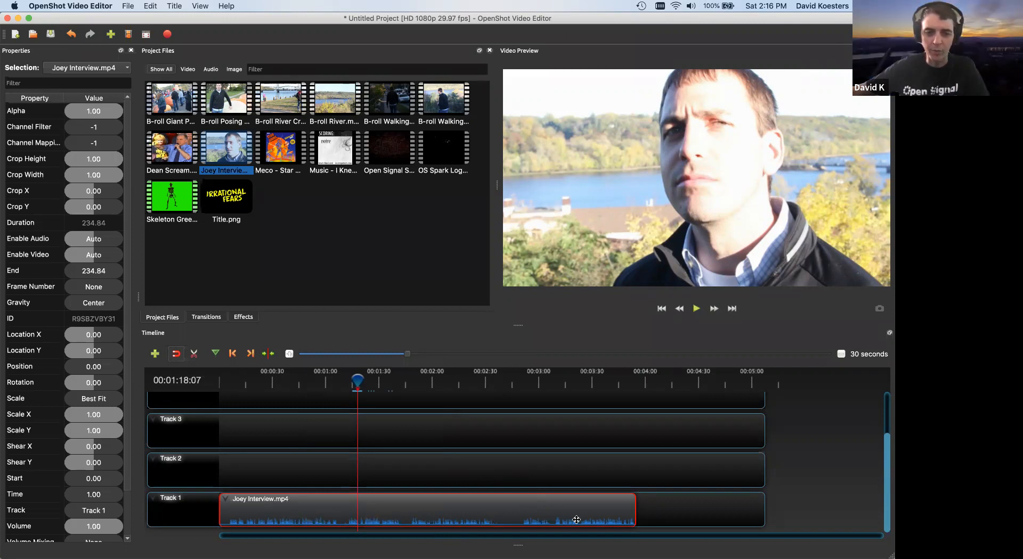
# Briefly play the interview, move the playhead back to about 00:01:21, and set the timeline scale to 10 seconds.
pyautogui.press('space')
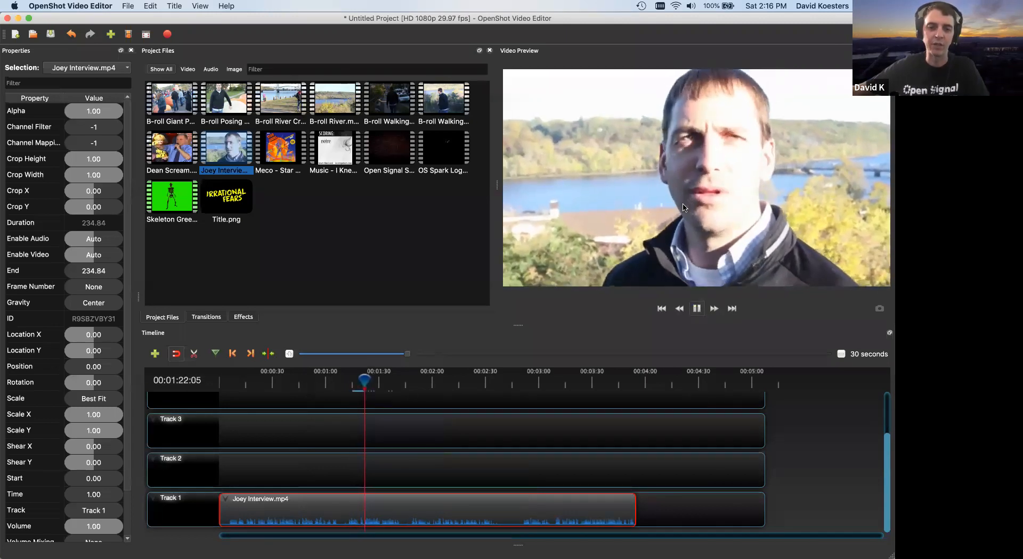
pyautogui.press('space')
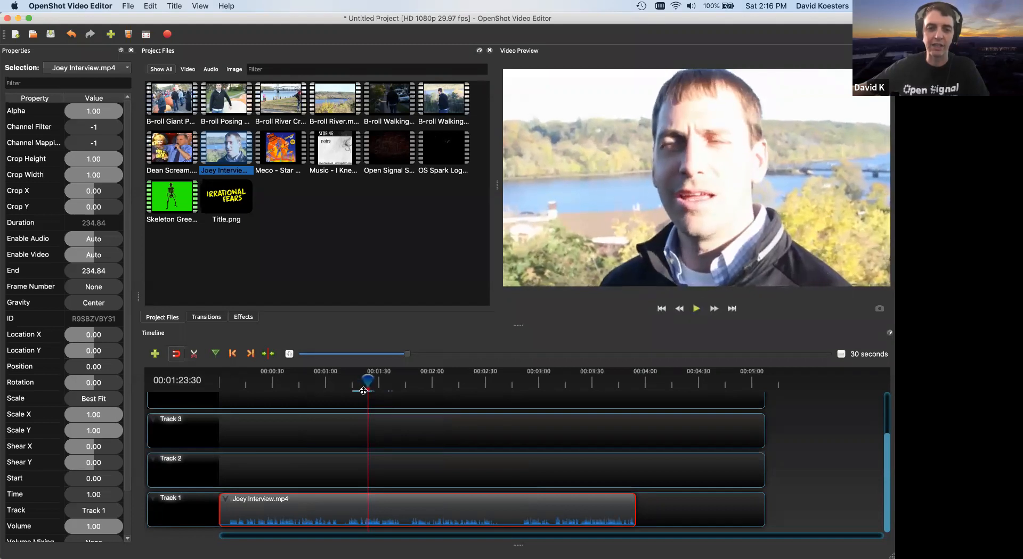
pyautogui.moveTo(368, 380); pyautogui.dragTo(364, 380)
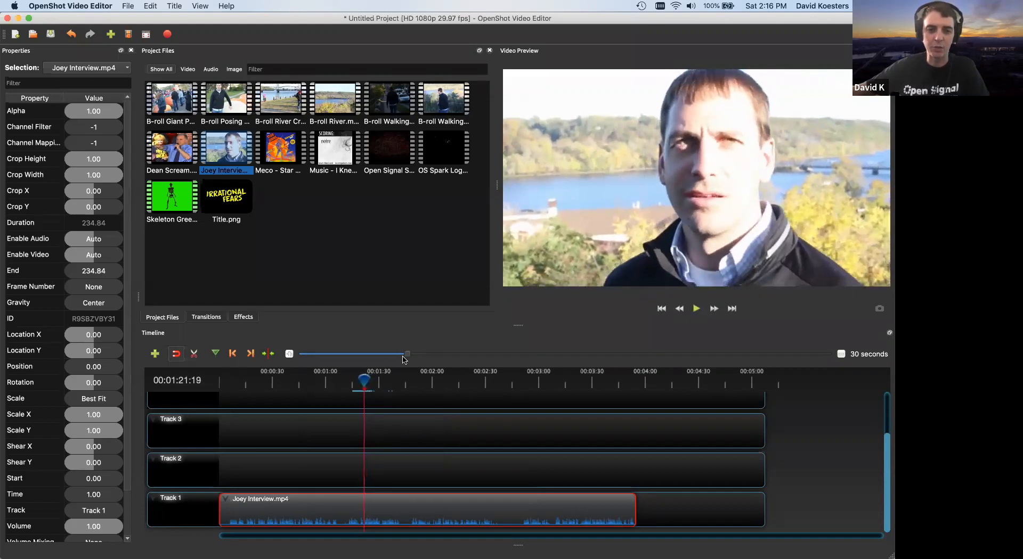
pyautogui.moveTo(406, 354); pyautogui.dragTo(356, 359)
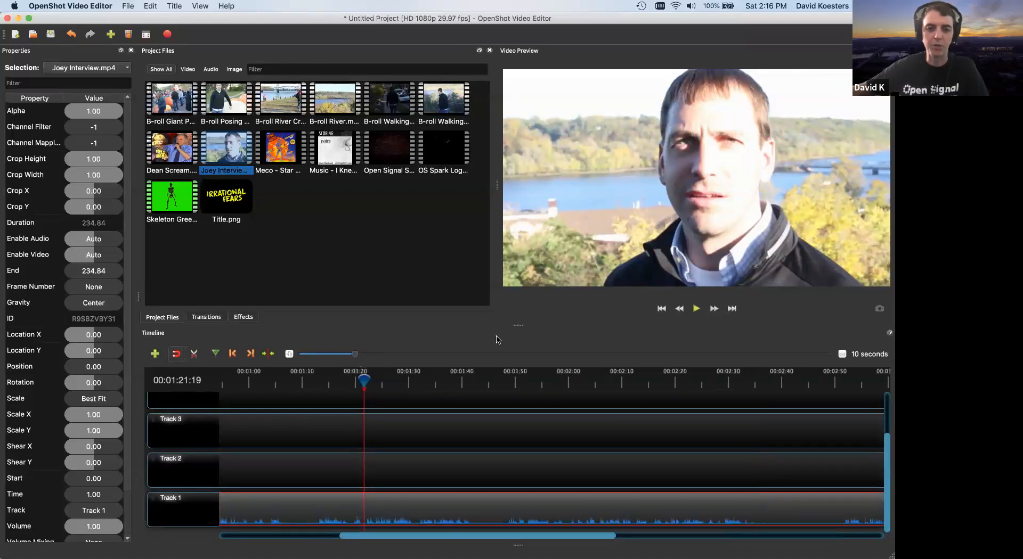
# Scrub past the quiet gap in the waveform to 00:01:48:16, play the speech there with the system volume raised, and pause.
pyautogui.moveTo(465, 380)
pyautogui.mouseDown()
pyautogui.moveTo(507, 380)
pyautogui.moveTo(475, 380)
pyautogui.mouseUp()
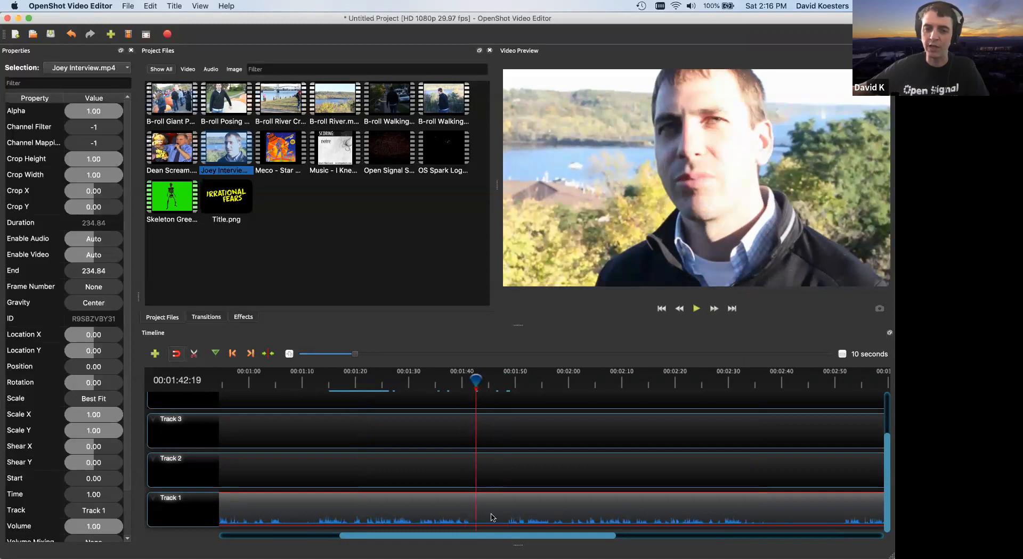
pyautogui.moveTo(479, 380); pyautogui.dragTo(507, 382)
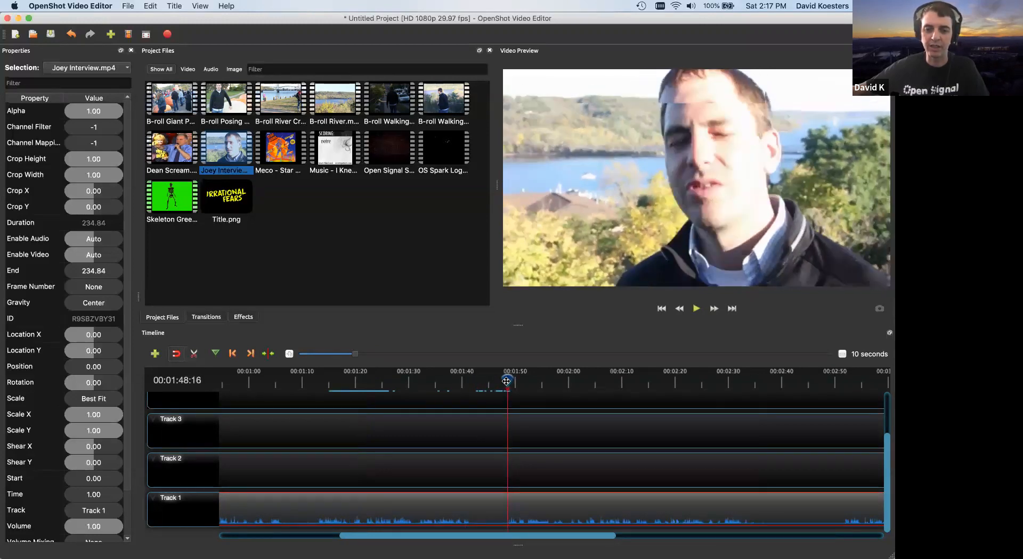
pyautogui.press('space')
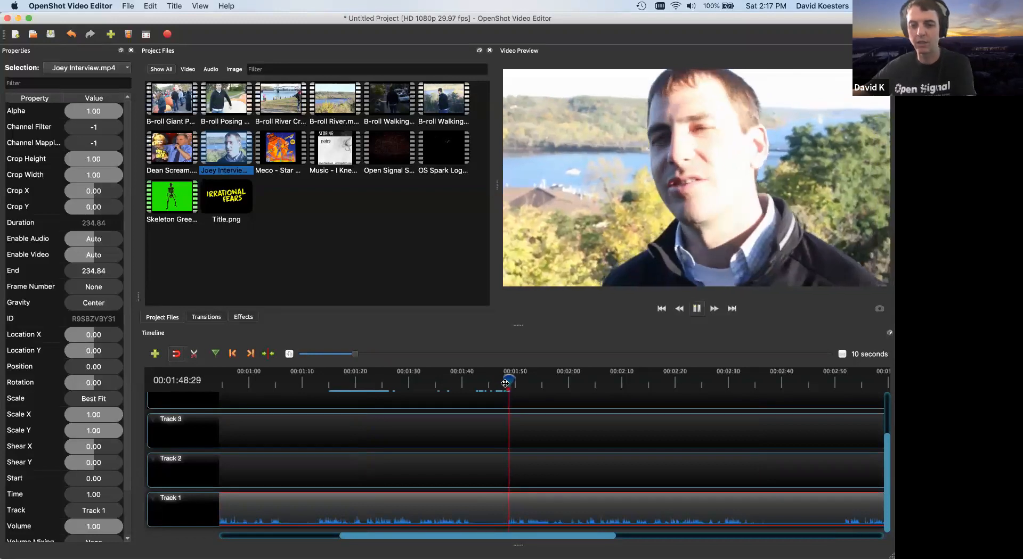
pyautogui.press('XF86AudioMute')
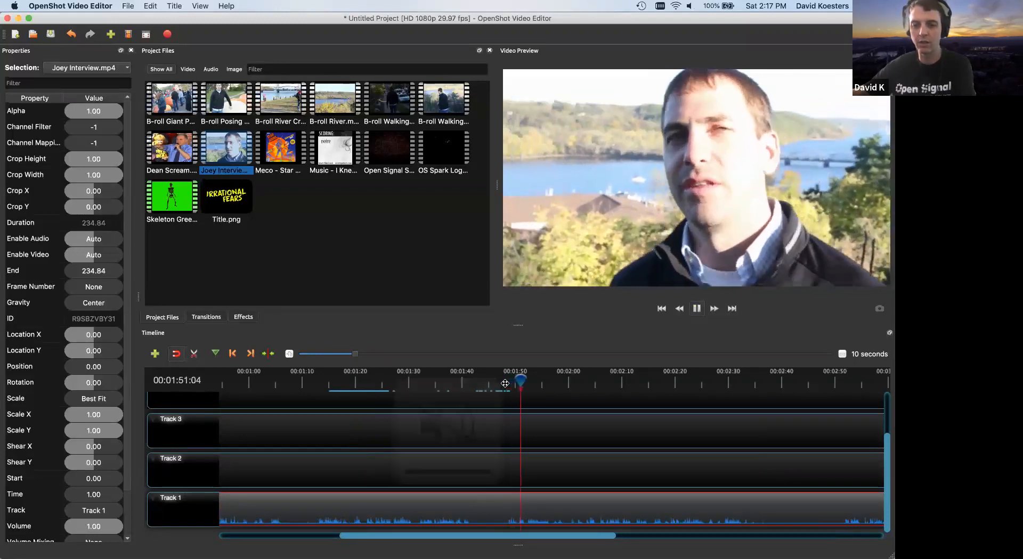
pyautogui.press('XF86AudioRaiseVolume')
pyautogui.press('XF86AudioRaiseVolume')
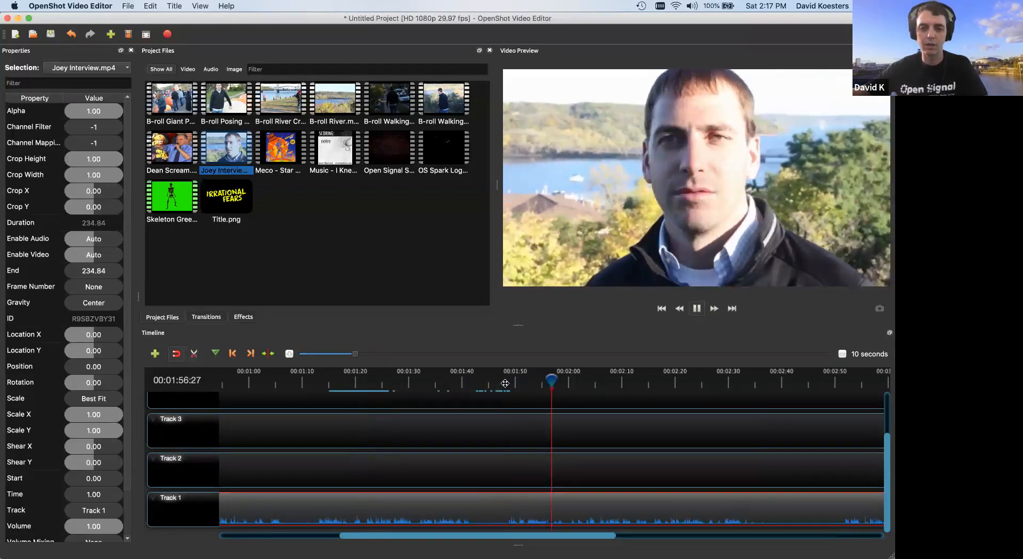
pyautogui.click(696, 309)
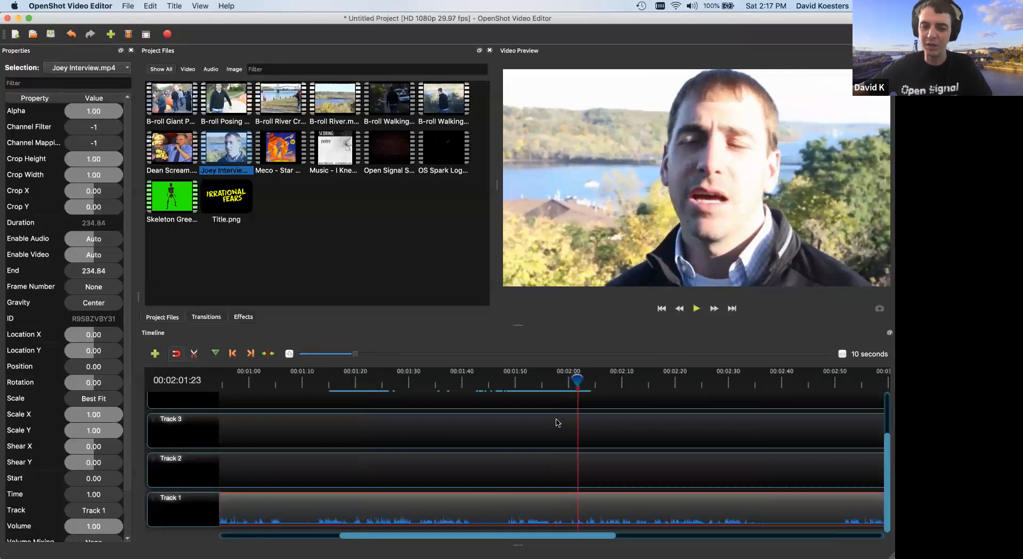
# Return the playhead to 00:01:47:16, just before the speech resumes in the waveform.
pyautogui.click(535, 384)
pyautogui.click(506, 383)
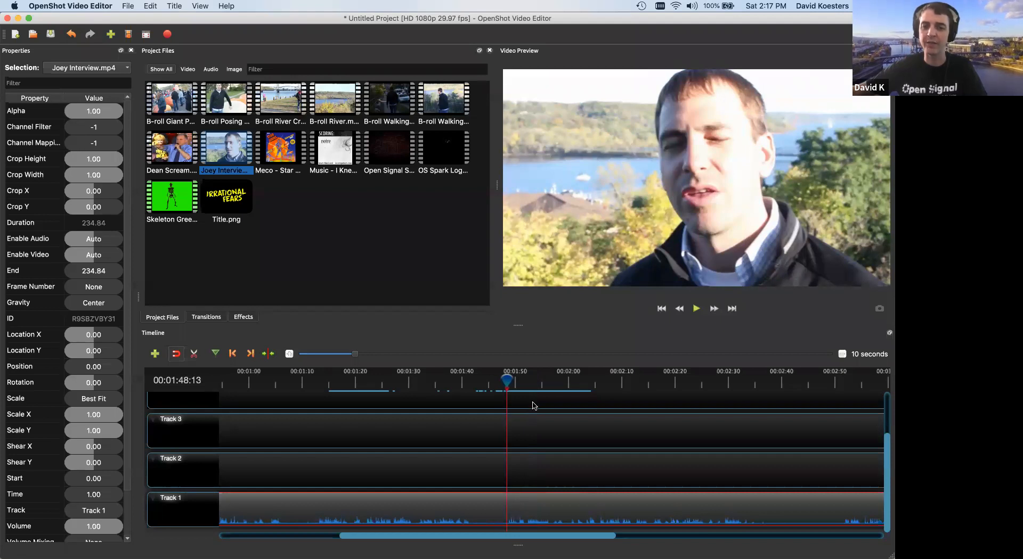
pyautogui.click(501, 378)
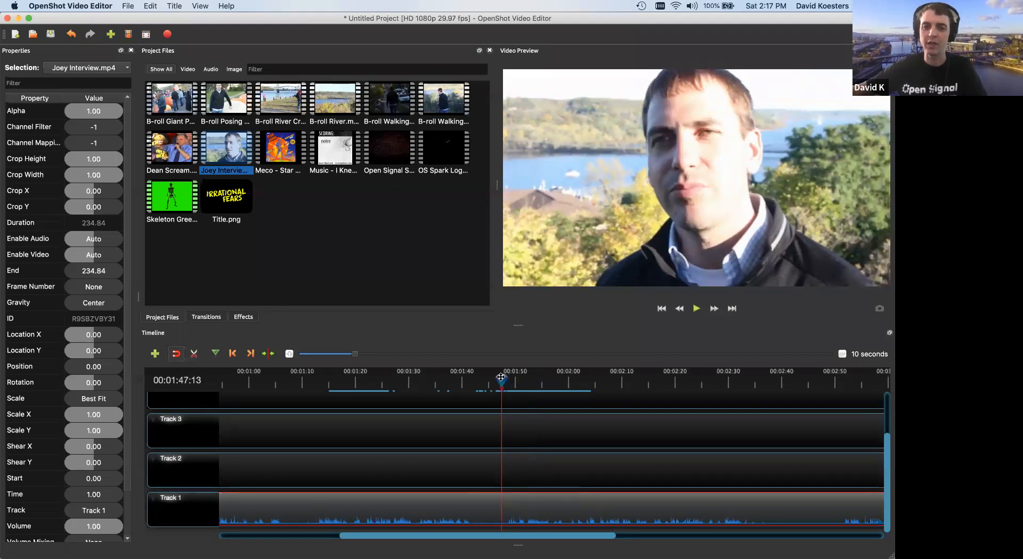
pyautogui.click(502, 380)
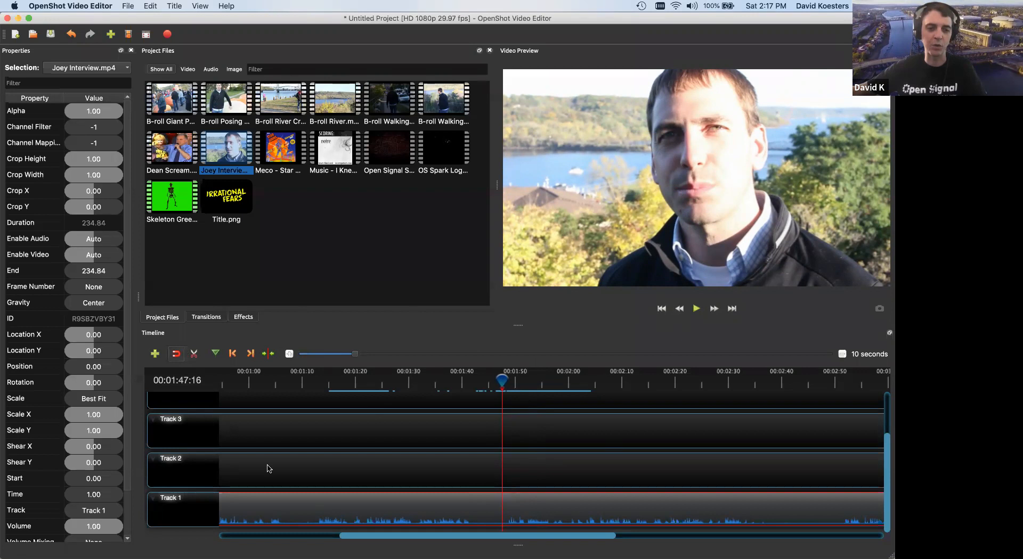
# Try sliding the interview clip along Track 1 and put it back in its original place.
pyautogui.scroll(3, 292, 468)
pyautogui.scroll(-3, 290, 464)
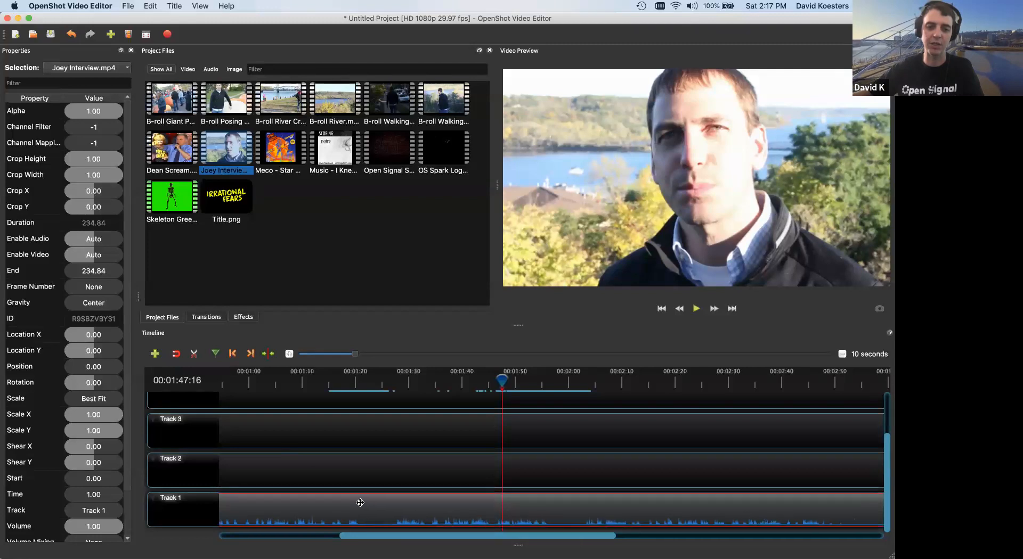
pyautogui.click(358, 498)
pyautogui.moveTo(454, 504)
pyautogui.mouseDown()
pyautogui.moveTo(446, 478)
pyautogui.moveTo(433, 505)
pyautogui.moveTo(435, 494)
pyautogui.moveTo(414, 509)
pyautogui.moveTo(447, 517)
pyautogui.mouseUp()
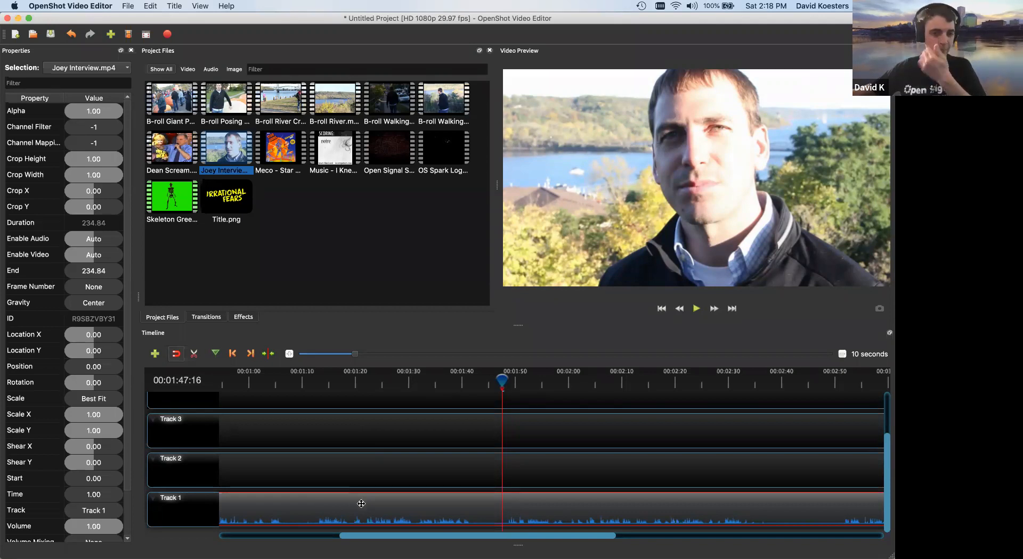
# Trim the end of the interview clip on Track 1 back to about 160.13 seconds.
pyautogui.moveTo(362, 537); pyautogui.dragTo(242, 537)
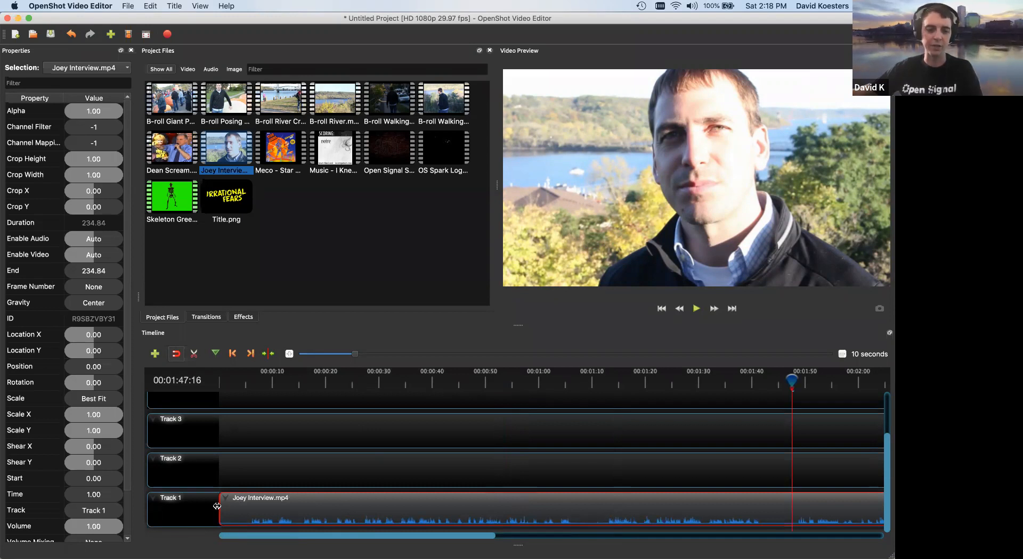
pyautogui.moveTo(217, 506)
pyautogui.mouseDown()
pyautogui.moveTo(274, 509)
pyautogui.moveTo(213, 511)
pyautogui.mouseUp()
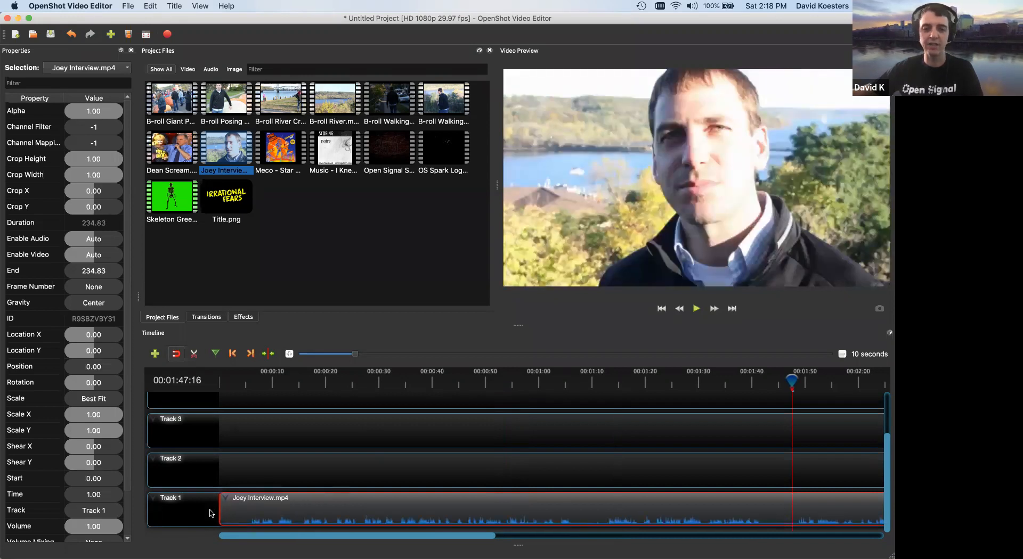
pyautogui.moveTo(381, 539); pyautogui.dragTo(242, 509)
pyautogui.click(375, 537)
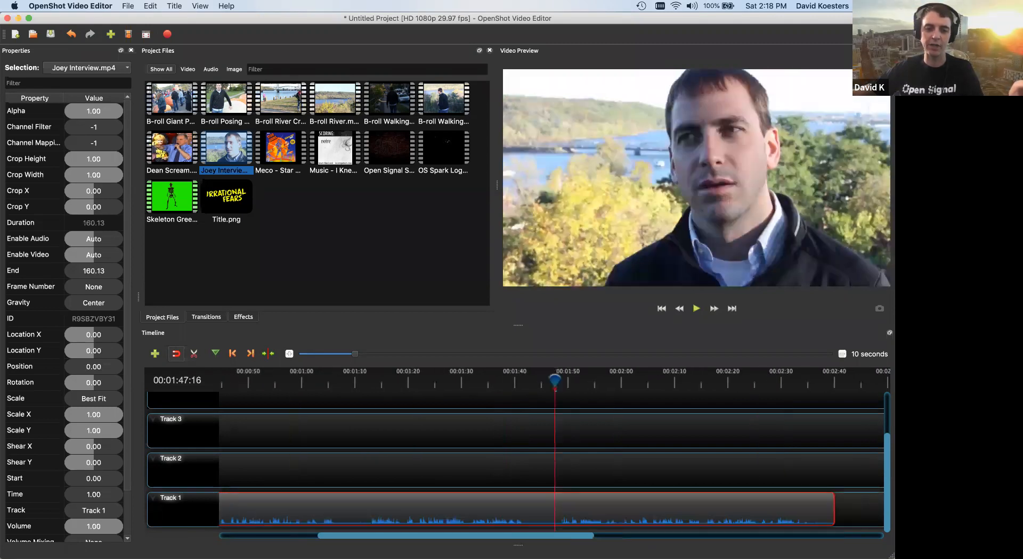
# Trim the beginning of the interview clip to about 5.61 seconds, keeping it at the start of Track 1.
pyautogui.moveTo(368, 535); pyautogui.dragTo(227, 537)
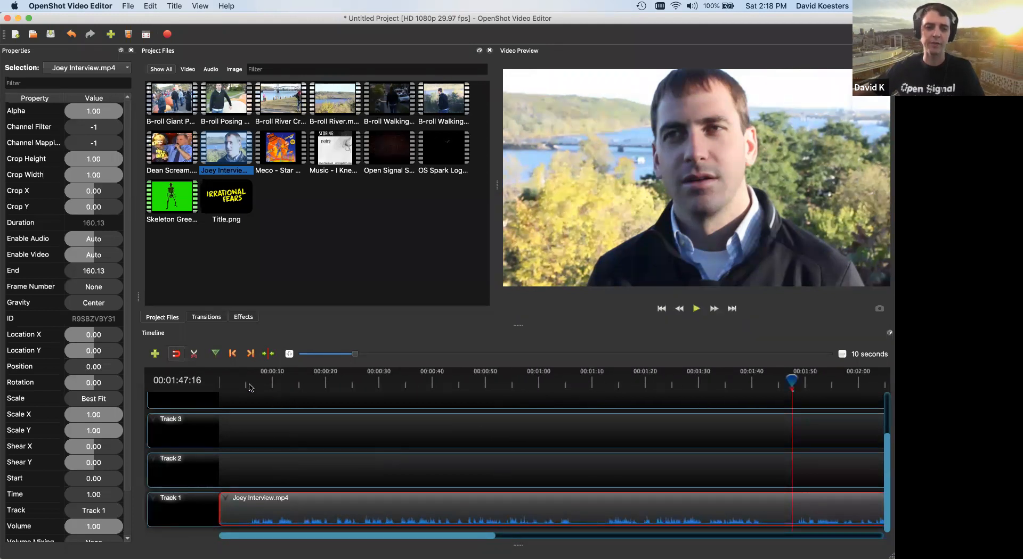
pyautogui.moveTo(218, 510)
pyautogui.mouseDown()
pyautogui.moveTo(247, 510)
pyautogui.moveTo(202, 510)
pyautogui.mouseUp()
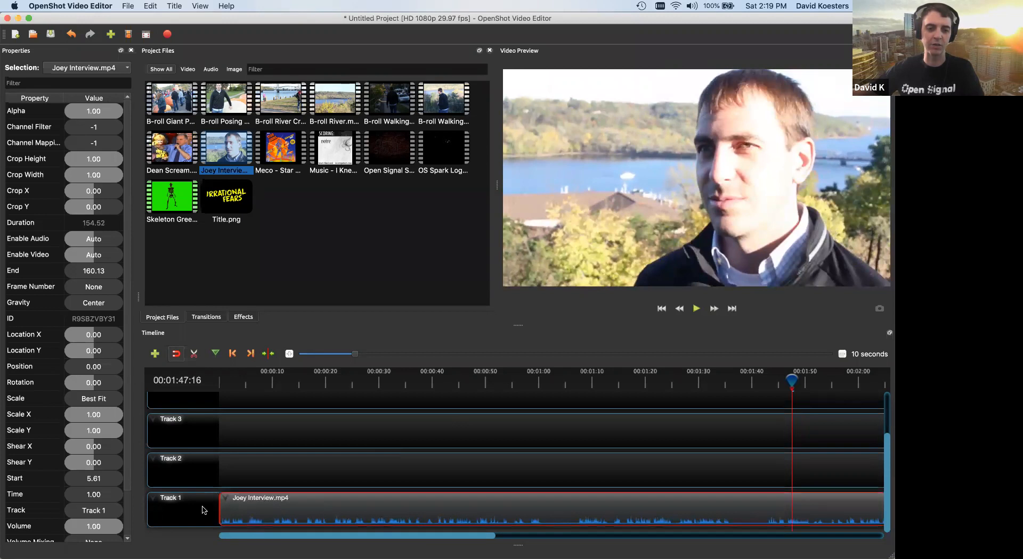
# Play the trimmed interview from the start of the timeline to check how it begins.
pyautogui.moveTo(233, 383)
pyautogui.mouseDown()
pyautogui.moveTo(200, 380)
pyautogui.moveTo(219, 380)
pyautogui.mouseUp()
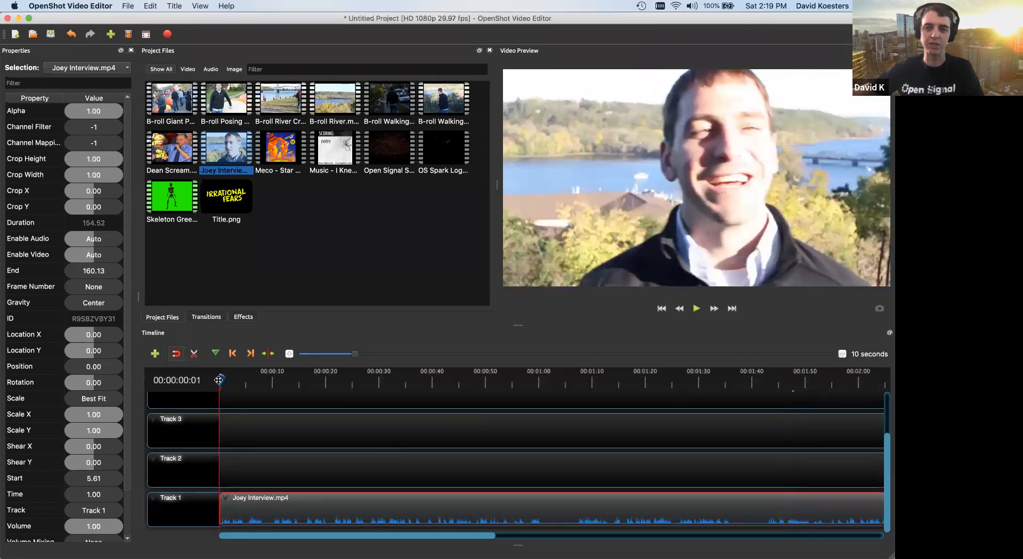
pyautogui.press('space')
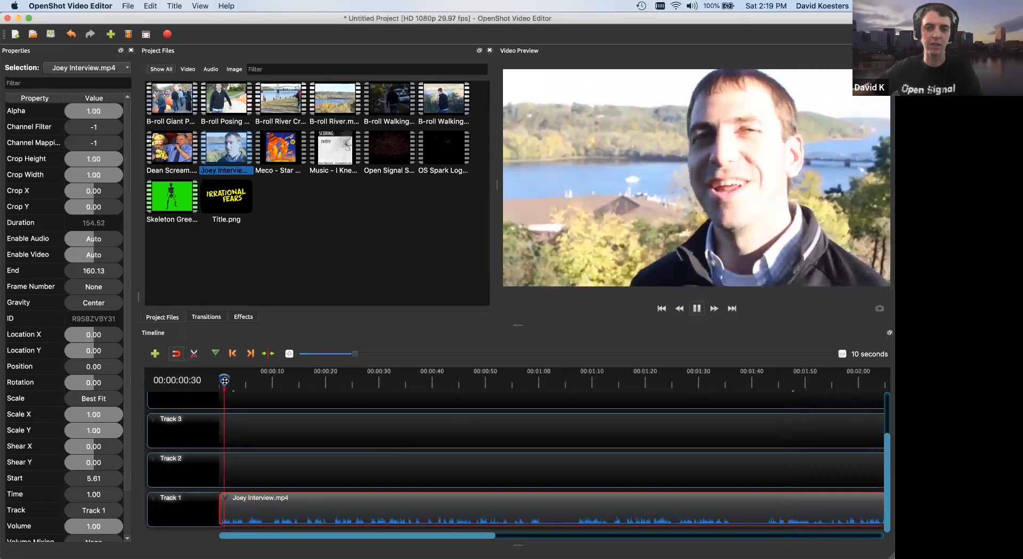
pyautogui.press('space')
# Move the playhead to 00:00:09:04 and split the interview clip on Track 1 with the Razor tool at about 9.6 seconds.
pyautogui.moveTo(234, 383); pyautogui.dragTo(268, 381)
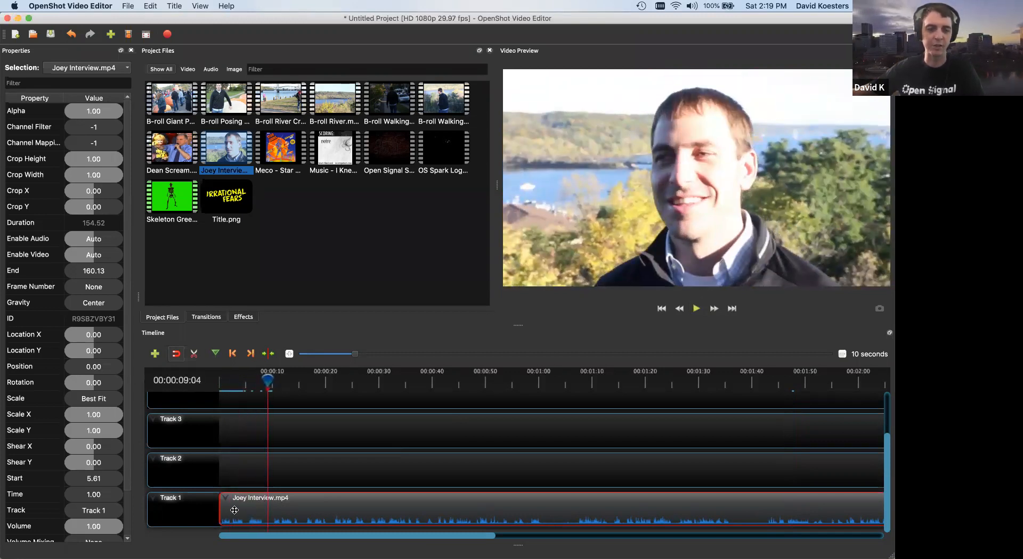
pyautogui.click(196, 358)
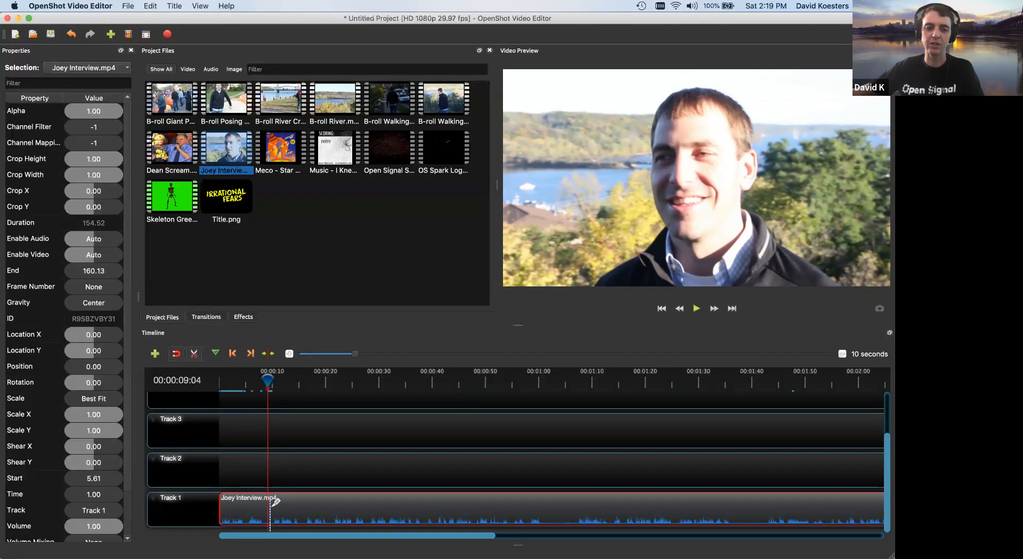
pyautogui.click(320, 504)
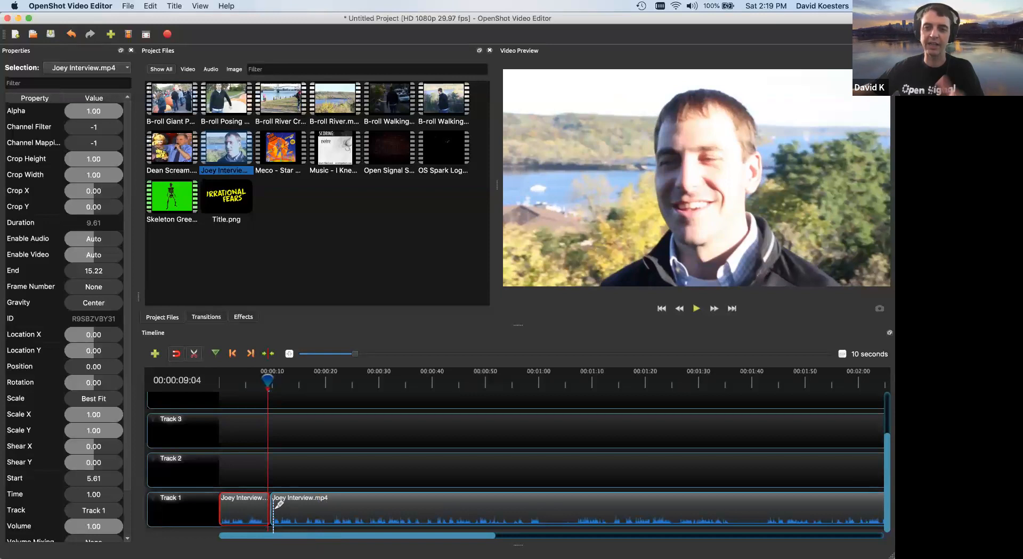
pyautogui.click(194, 354)
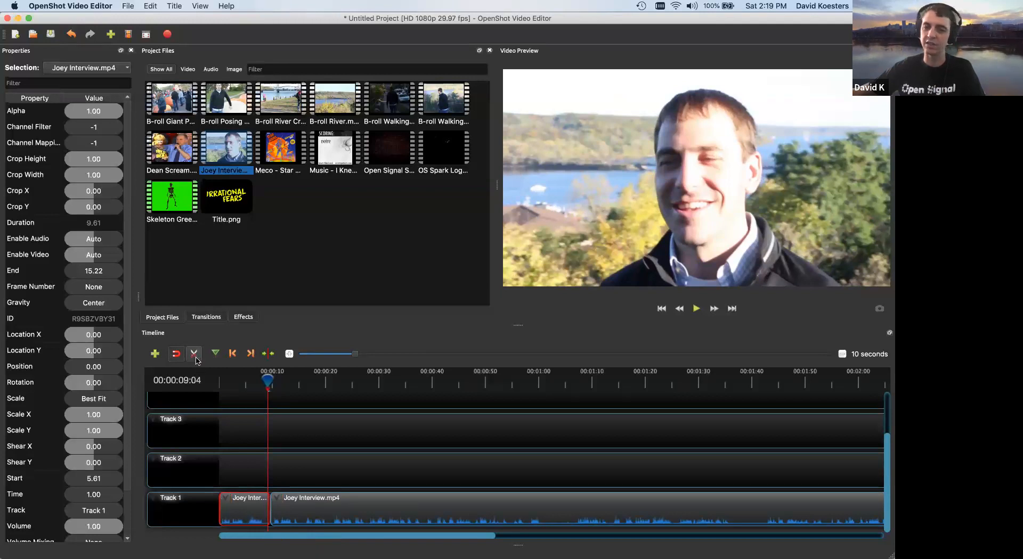
# Try moving the two interview pieces independently of each other on the timeline, and undo the moves.
pyautogui.moveTo(307, 502); pyautogui.dragTo(363, 516)
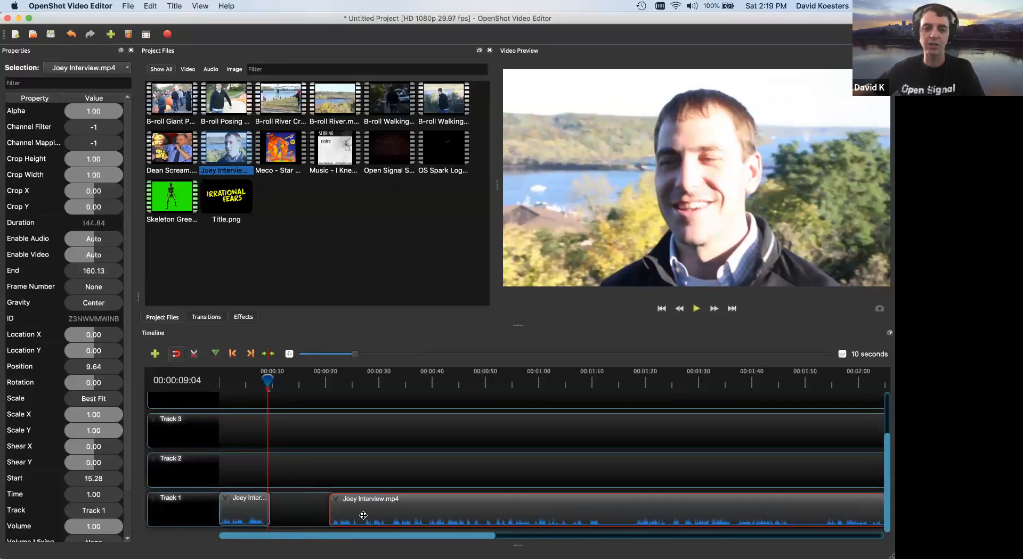
pyautogui.moveTo(241, 509); pyautogui.dragTo(289, 512)
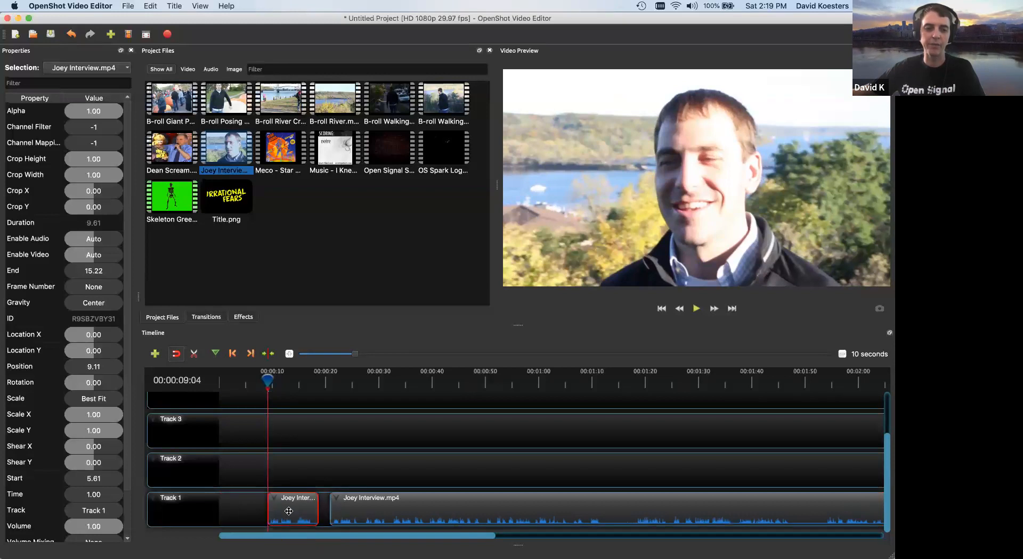
pyautogui.press('super+z')
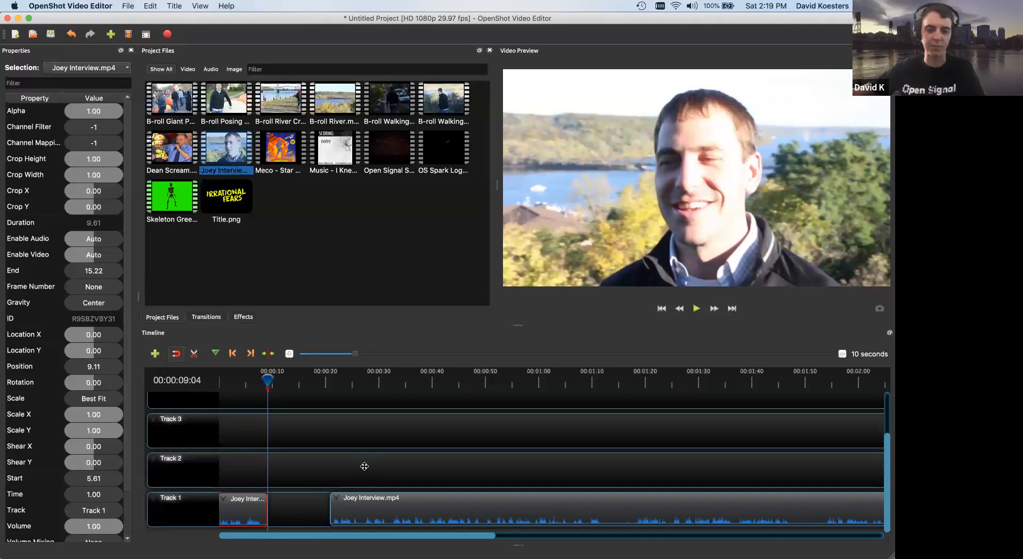
pyautogui.press('super+z')
pyautogui.press('super+z')
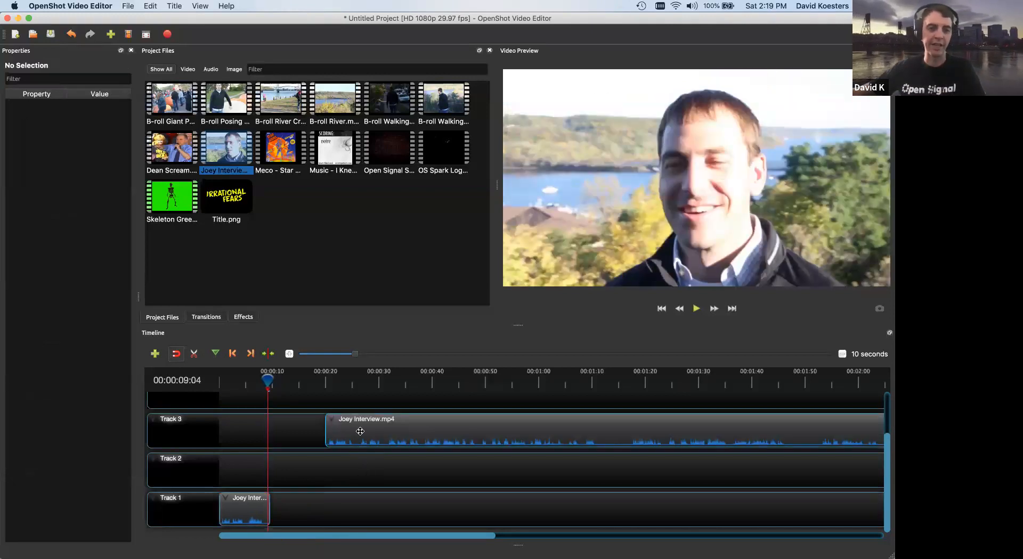
# Move the longer interview piece to Track 2 at about 4.04 seconds and split it at about 55.6 and 91.5 seconds.
pyautogui.moveTo(360, 431); pyautogui.dragTo(360, 462)
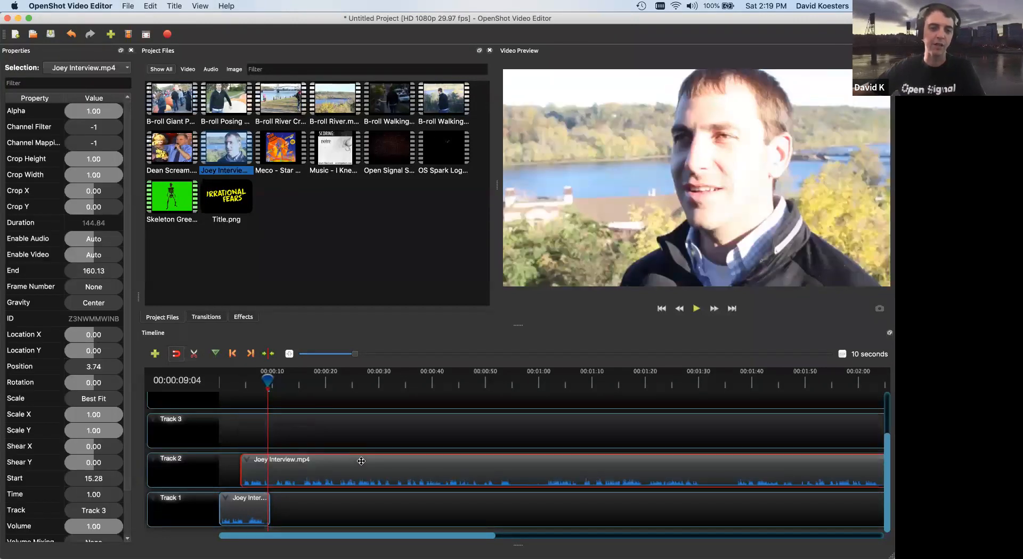
pyautogui.click(193, 358)
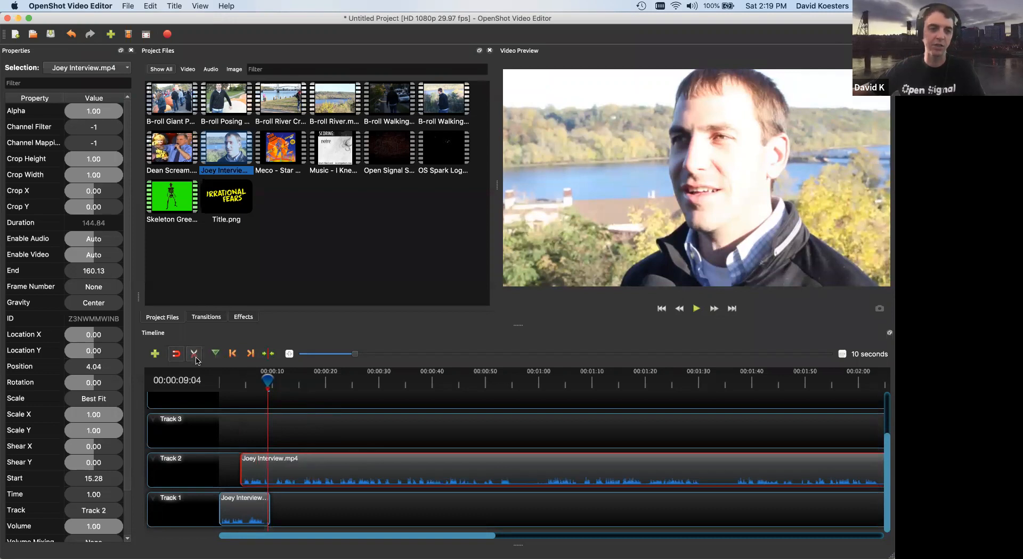
pyautogui.click(515, 459)
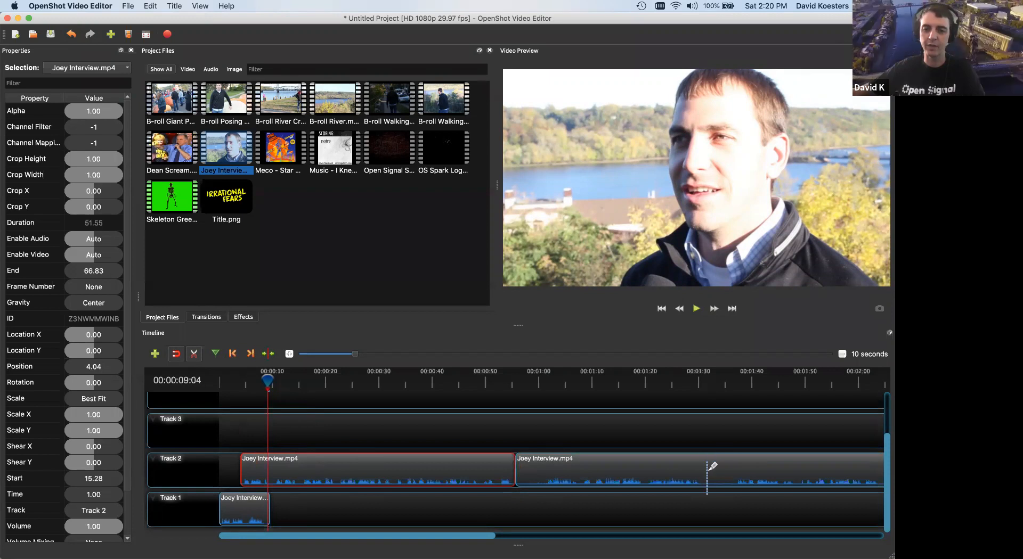
pyautogui.click(707, 462)
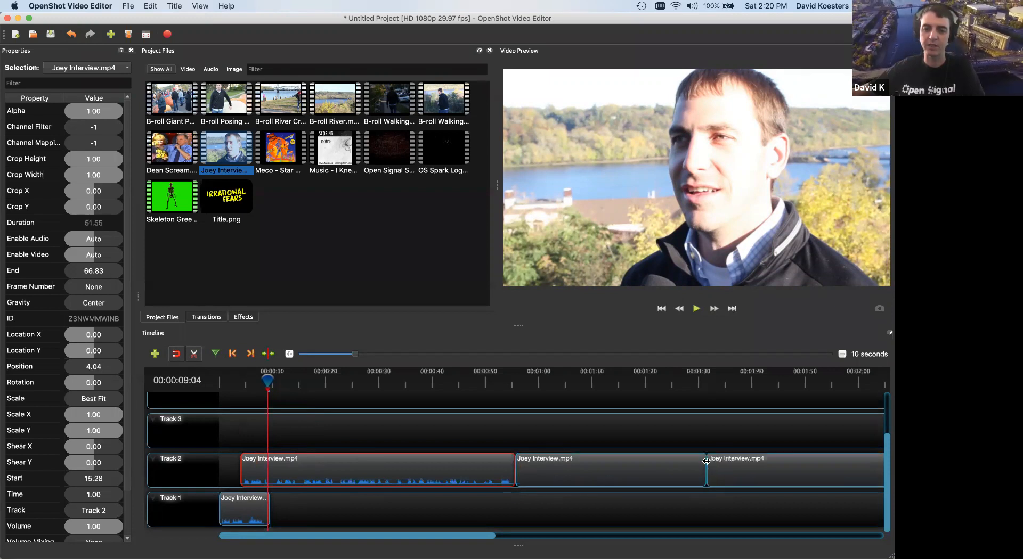
pyautogui.click(194, 354)
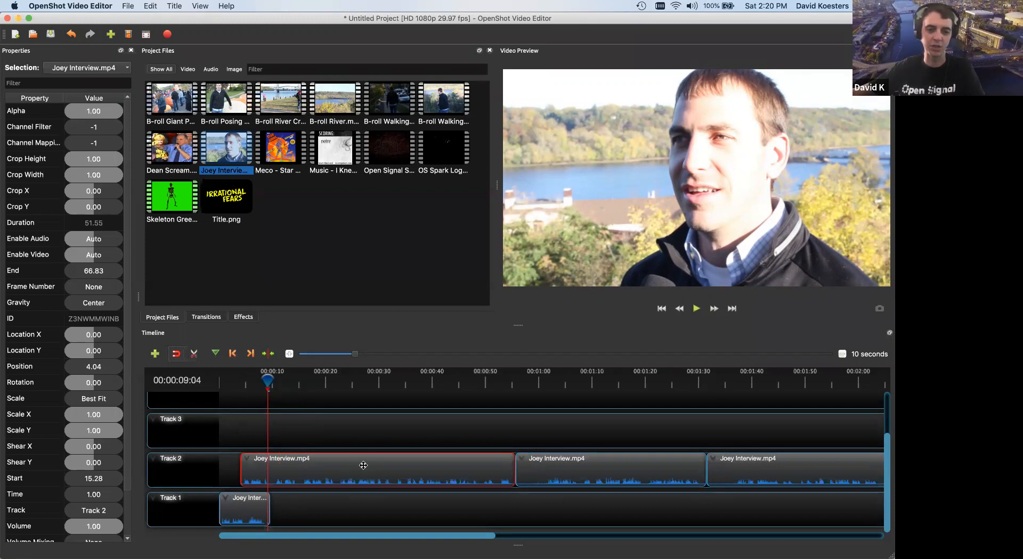
# Trim the silence from the start of the last two interview pieces on Track 2, starting the middle one at about 72.61 seconds of footage.
pyautogui.click(531, 475)
pyautogui.moveTo(516, 470); pyautogui.dragTo(544, 470)
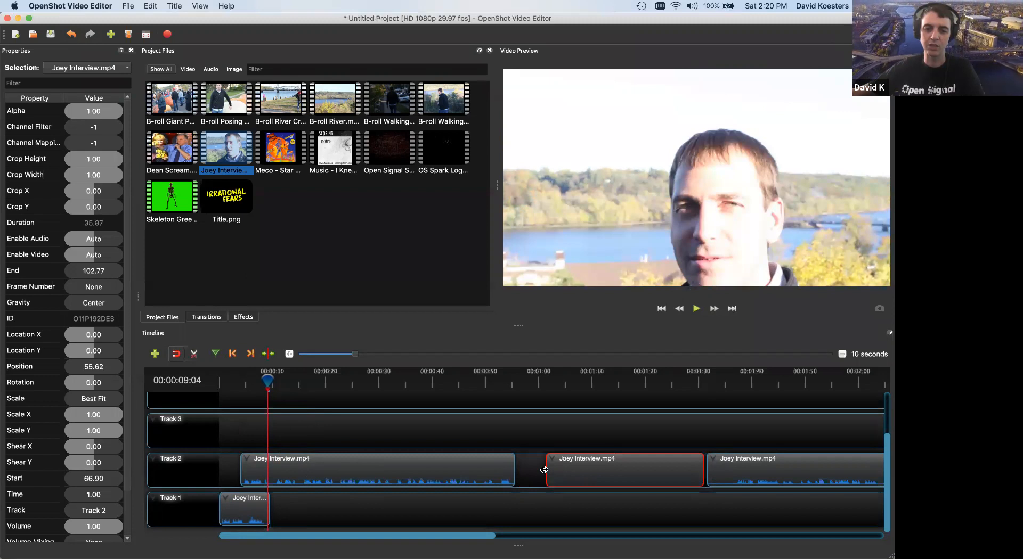
pyautogui.click(713, 468)
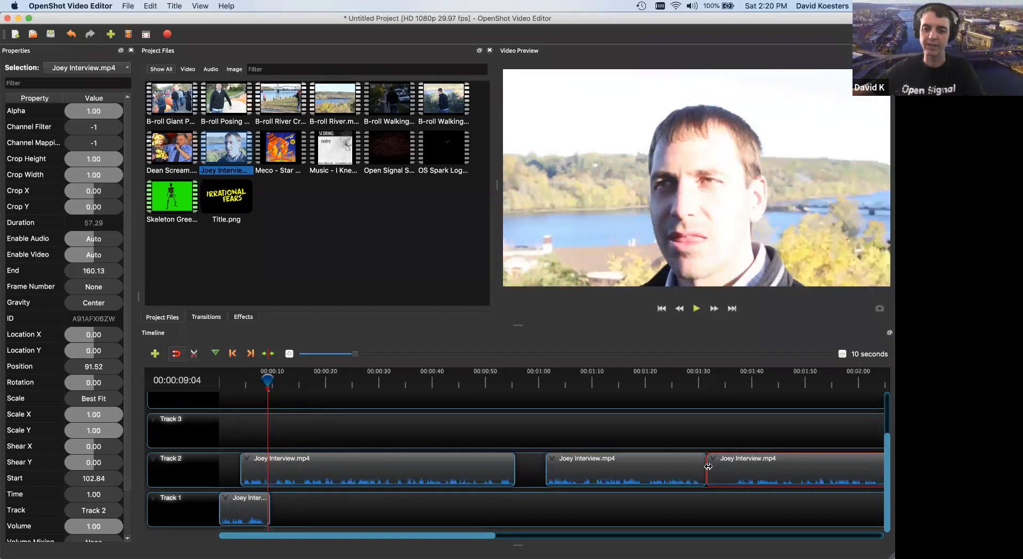
pyautogui.moveTo(708, 466); pyautogui.dragTo(735, 466)
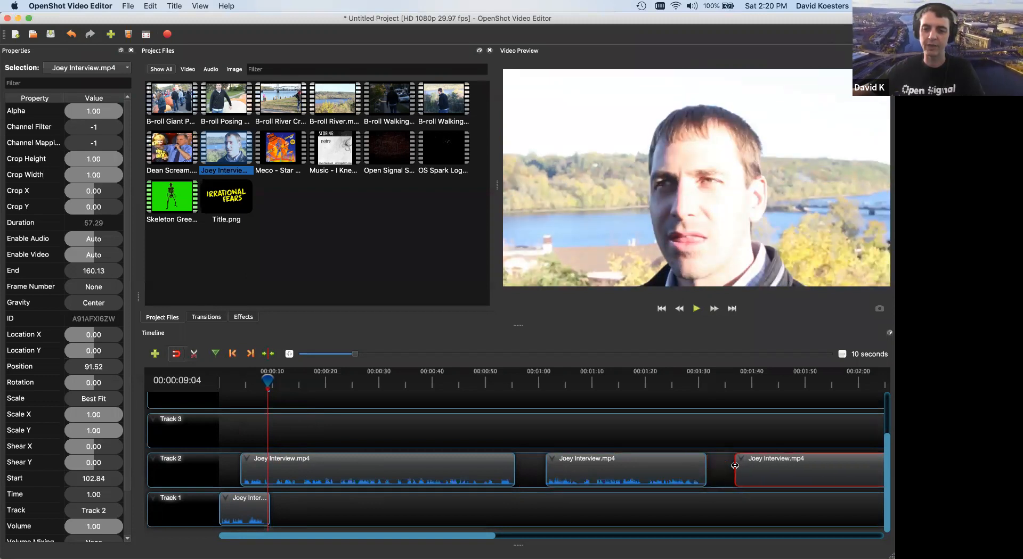
# Close the gaps between the interview pieces on Track 2 and move them together to Track 1, directly after the first piece.
pyautogui.moveTo(628, 462); pyautogui.dragTo(592, 462)
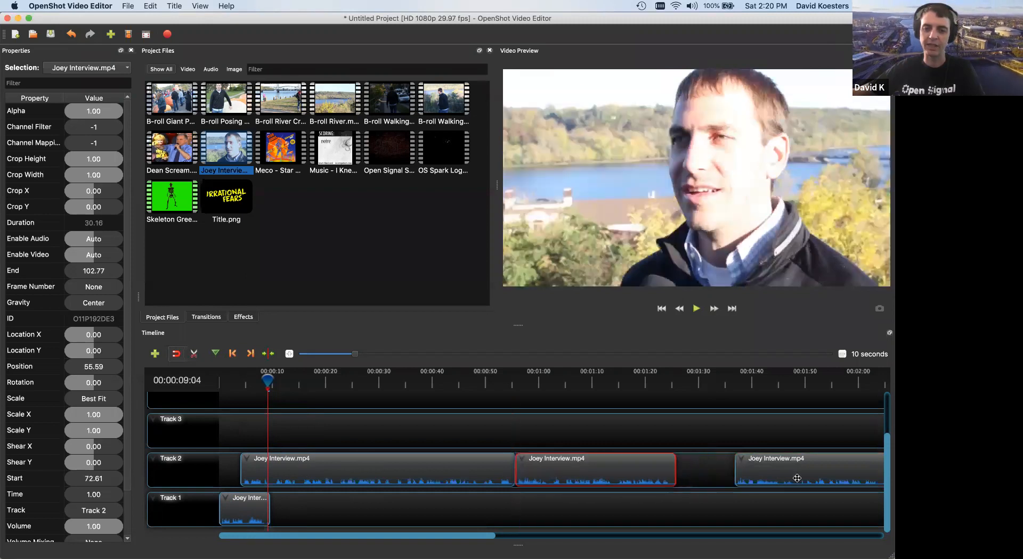
pyautogui.moveTo(797, 478); pyautogui.dragTo(738, 478)
pyautogui.hotkey('ctrl', 'a')
pyautogui.moveTo(340, 470); pyautogui.dragTo(372, 497)
pyautogui.click(431, 469)
# Play the interview across the first cut and across the cut just after one minute to check the edits.
pyautogui.press('space')
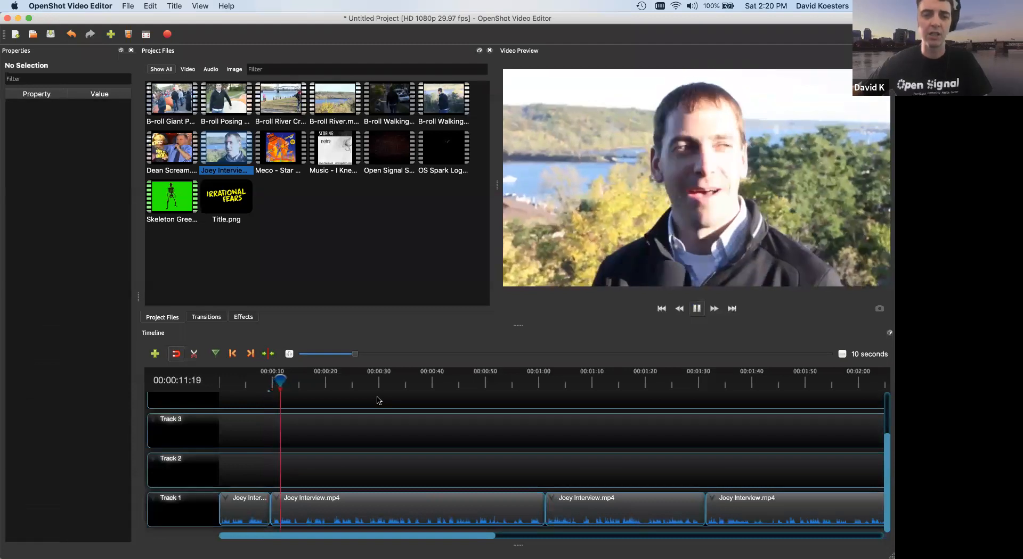
pyautogui.press('space')
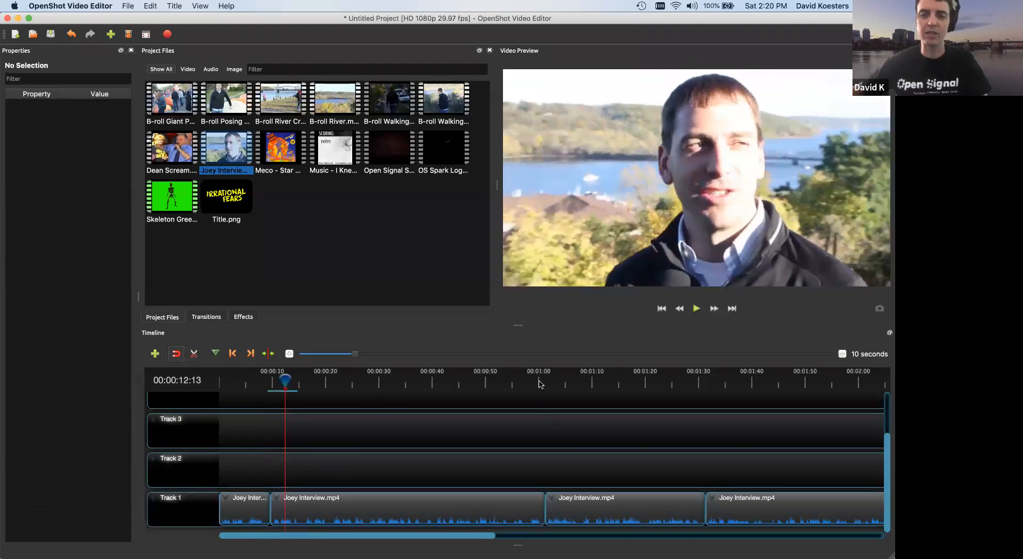
pyautogui.click(538, 384)
pyautogui.press('space')
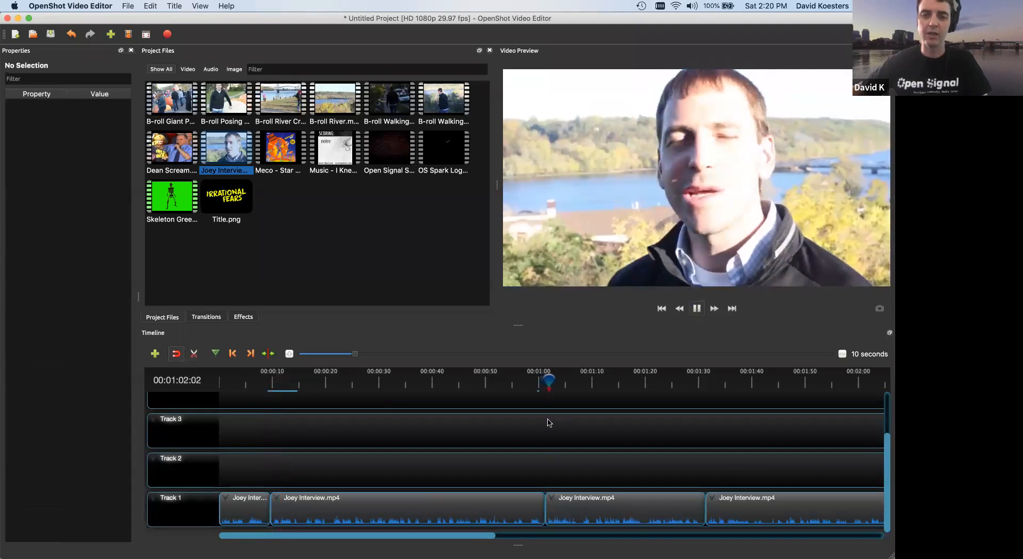
pyautogui.press('space')
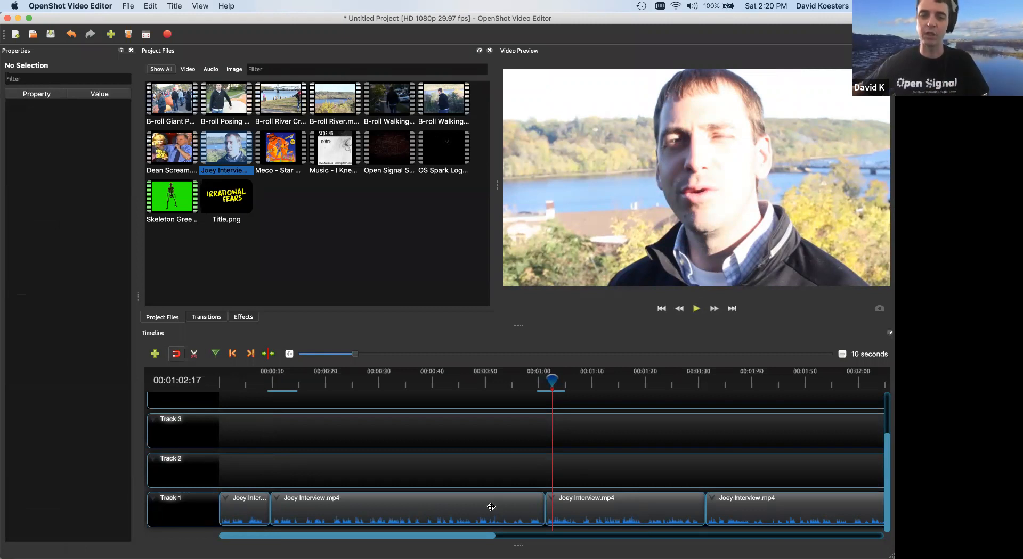
# Swap the second and third interview pieces on Track 1 so they start at about 39.77 and 9.68 seconds, and place the playhead at 00:00:08:04.
pyautogui.moveTo(578, 505); pyautogui.dragTo(365, 477)
pyautogui.moveTo(392, 509); pyautogui.dragTo(506, 513)
pyautogui.click(351, 468)
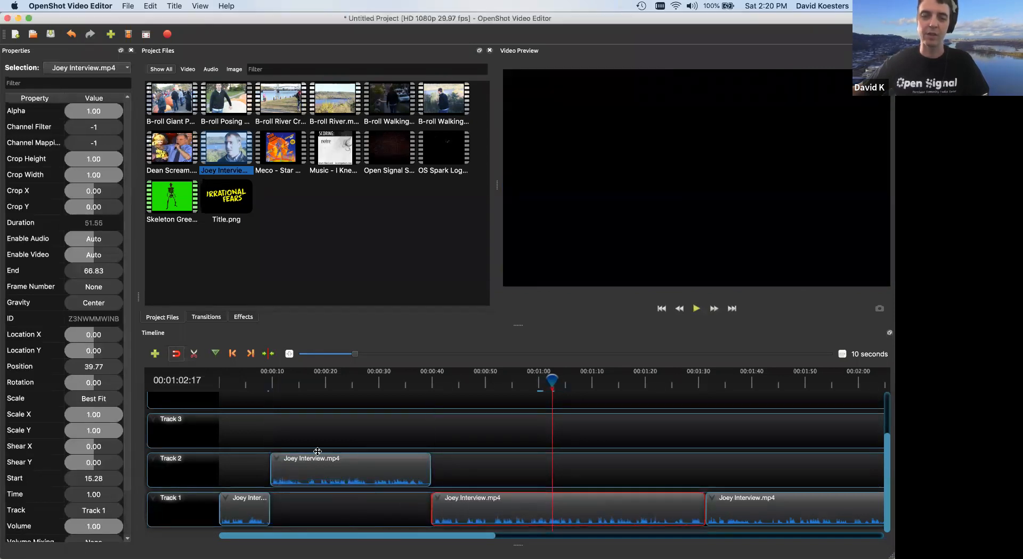
pyautogui.moveTo(324, 488); pyautogui.dragTo(334, 495)
pyautogui.click(261, 379)
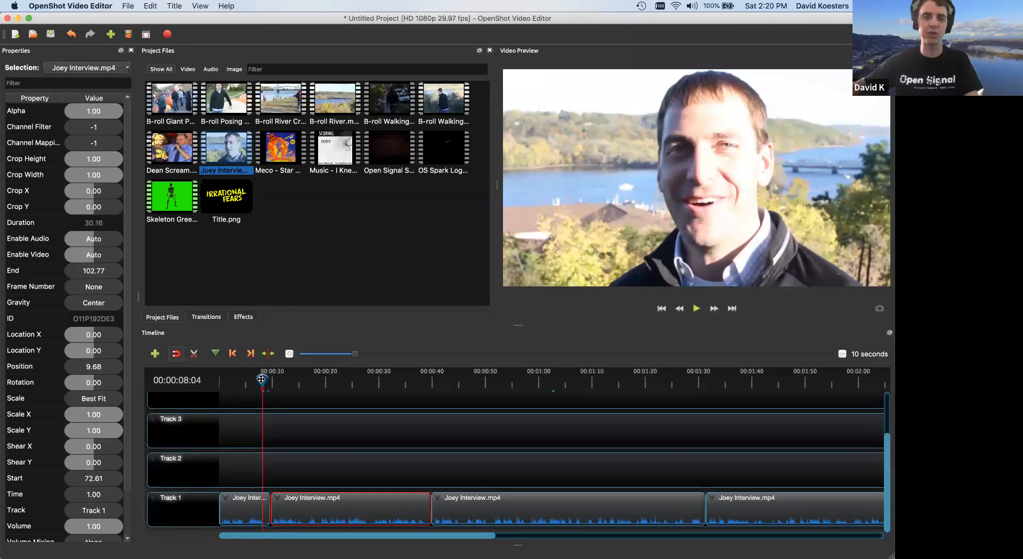
# Select all interview pieces on Track 1 and move them together to Track 2, keeping their timing.
pyautogui.moveTo(244, 470); pyautogui.dragTo(834, 536)
pyautogui.moveTo(482, 500); pyautogui.dragTo(493, 468)
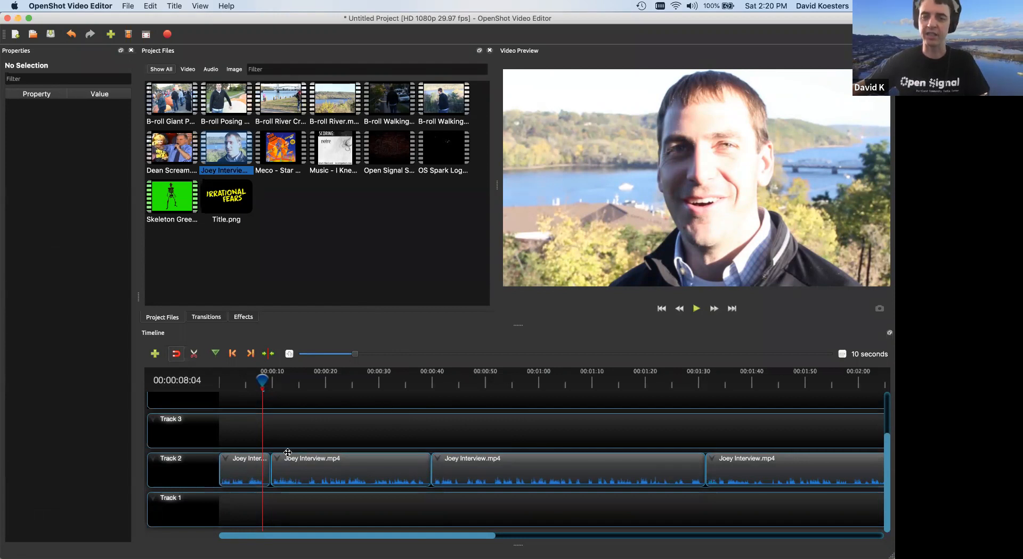
pyautogui.click(341, 461)
pyautogui.click(261, 465)
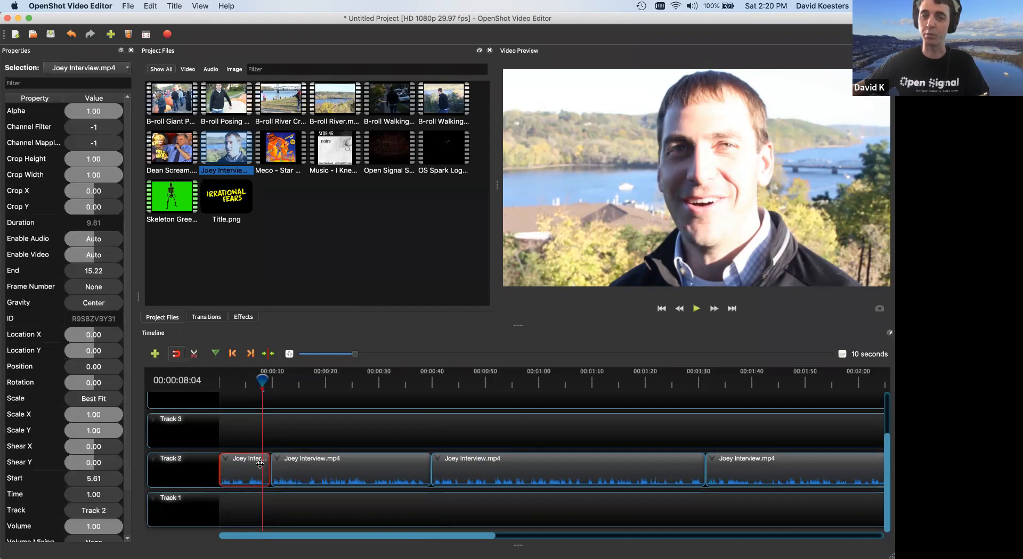
# Add B-roll Posing By Pumpkin.m4v to Track 3 above the interview and slide it to start at about 24 seconds.
pyautogui.click(229, 106)
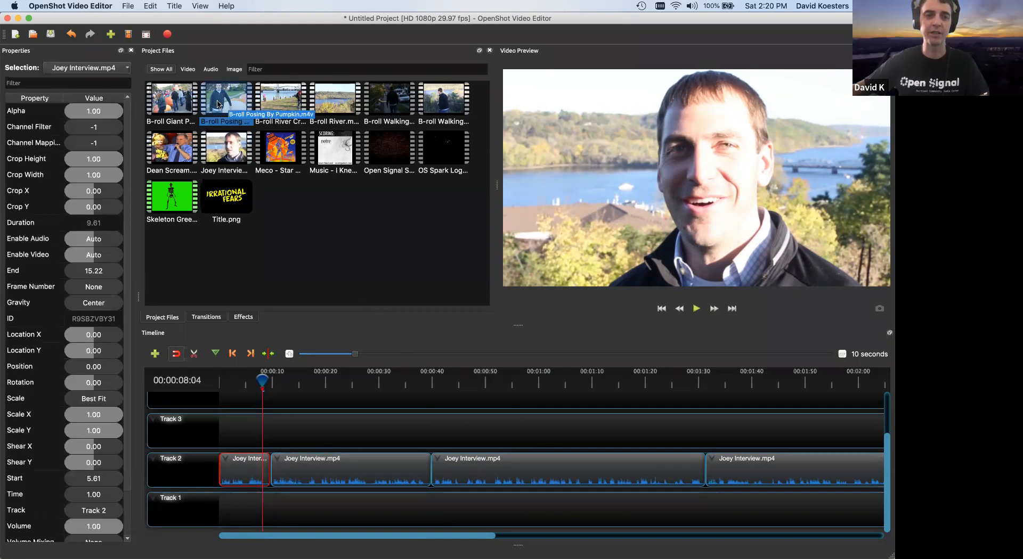
pyautogui.moveTo(226, 101); pyautogui.dragTo(259, 427)
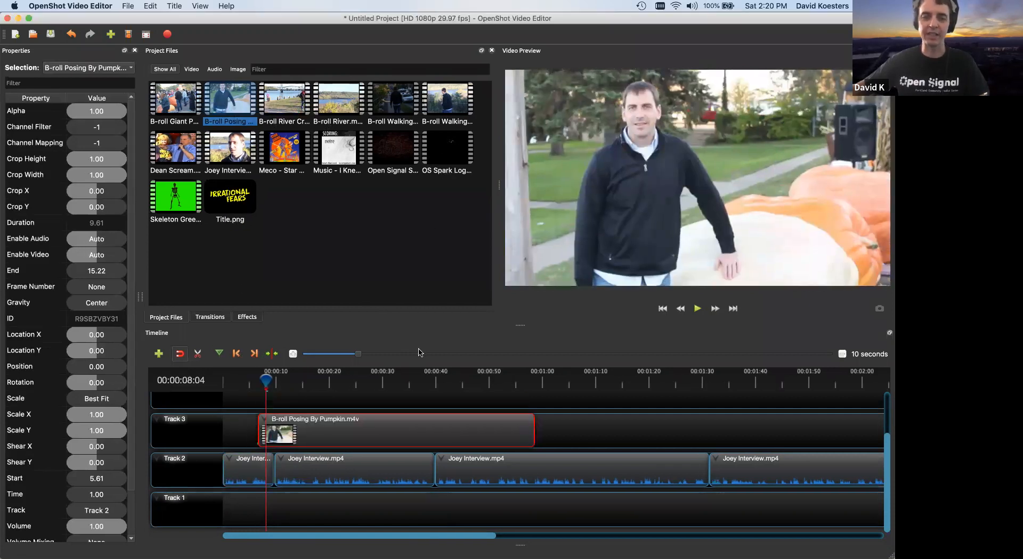
pyautogui.moveTo(321, 438); pyautogui.dragTo(412, 442)
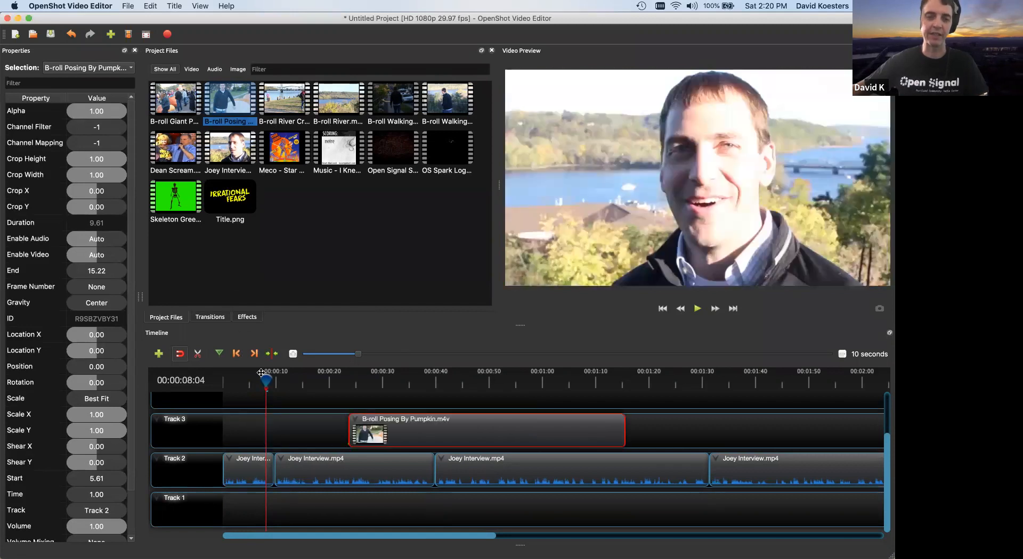
# Play the interview from just before the first cut through to 00:00:10:17 to review the jump.
pyautogui.moveTo(264, 382); pyautogui.dragTo(260, 382)
pyautogui.press('space')
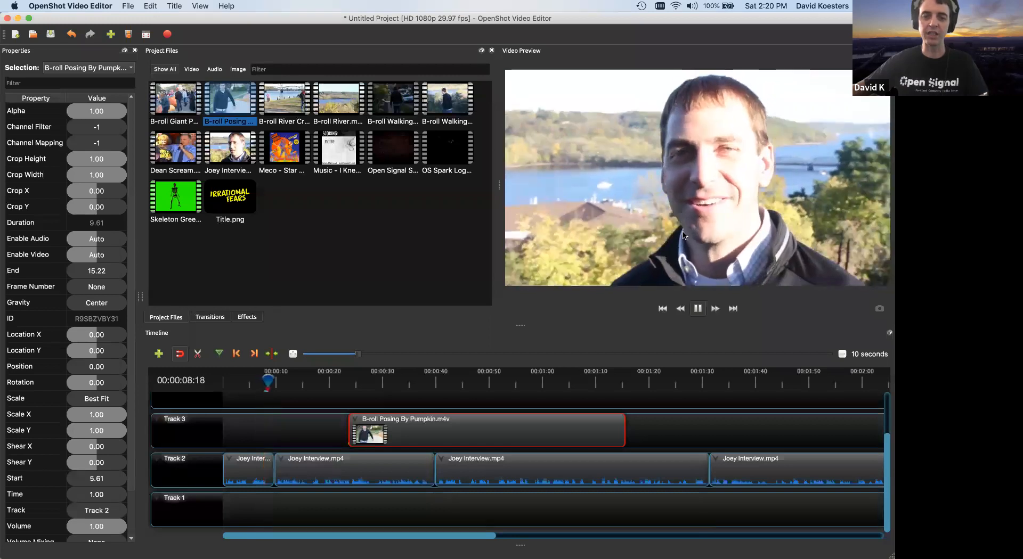
pyautogui.press('space')
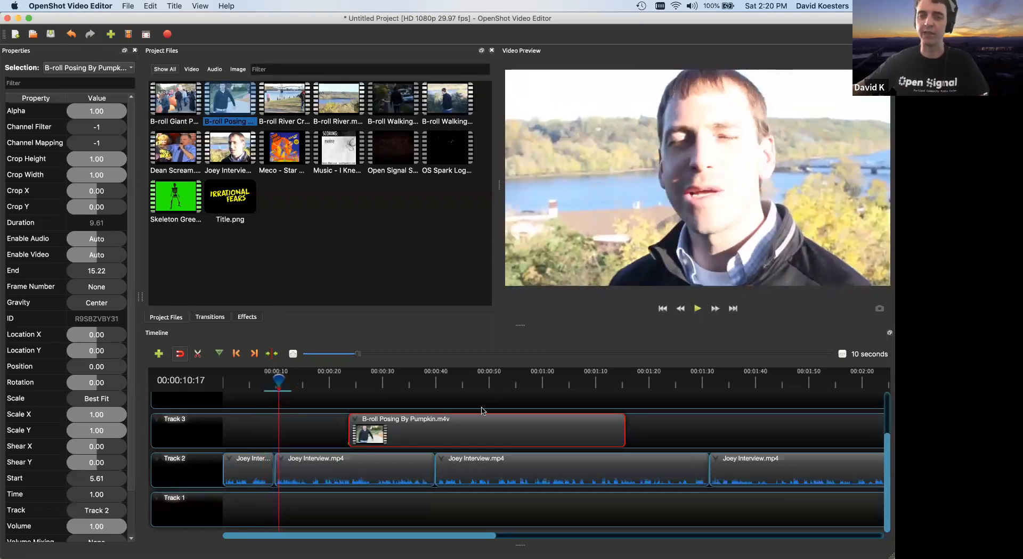
# Move the pumpkin B-roll over the first interview cut on Track 3 and trim both ends so it covers about 8 to 14 seconds.
pyautogui.moveTo(445, 433); pyautogui.dragTo(345, 426)
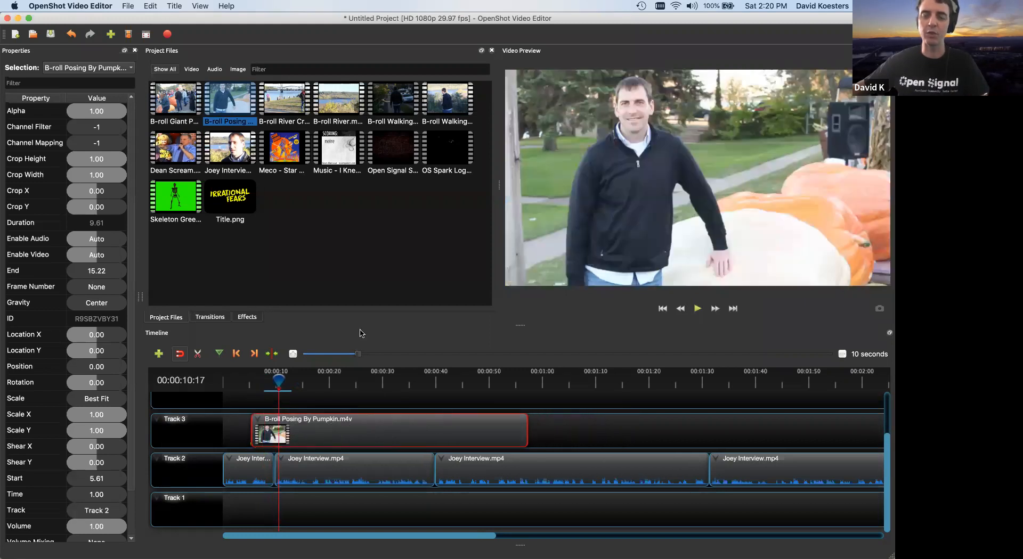
pyautogui.moveTo(527, 433); pyautogui.dragTo(319, 433)
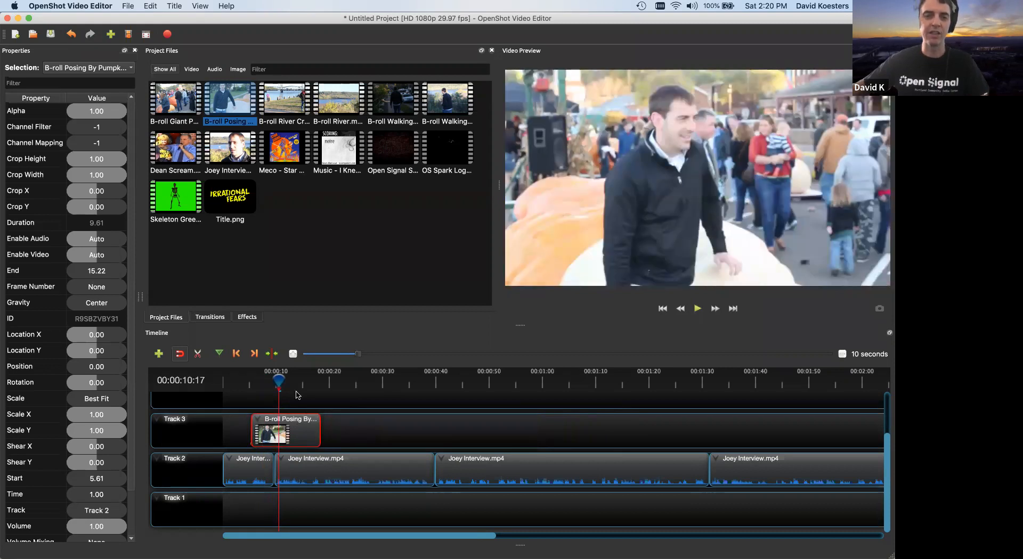
pyautogui.moveTo(294, 440)
pyautogui.mouseDown()
pyautogui.moveTo(331, 437)
pyautogui.moveTo(297, 436)
pyautogui.mouseUp()
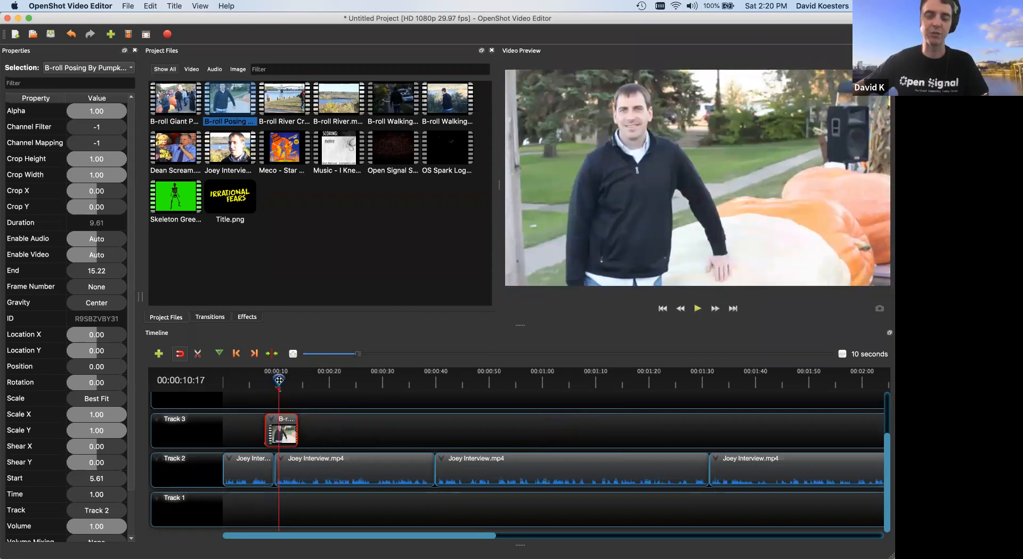
# Play the edit from 00:00:05:19 to 00:00:15:18 to review how the B-roll covers the first interview cut.
pyautogui.moveTo(278, 380); pyautogui.dragTo(253, 379)
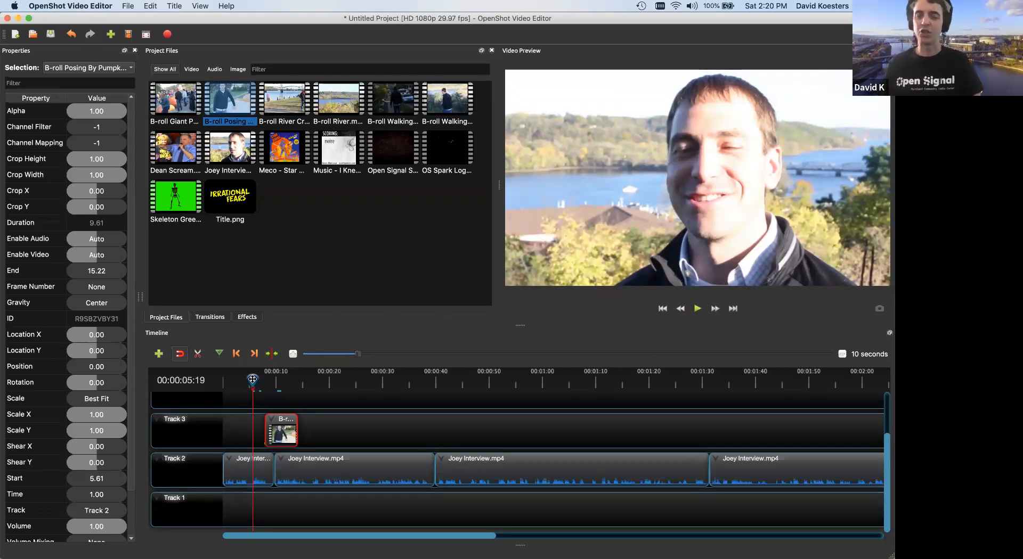
pyautogui.press('space')
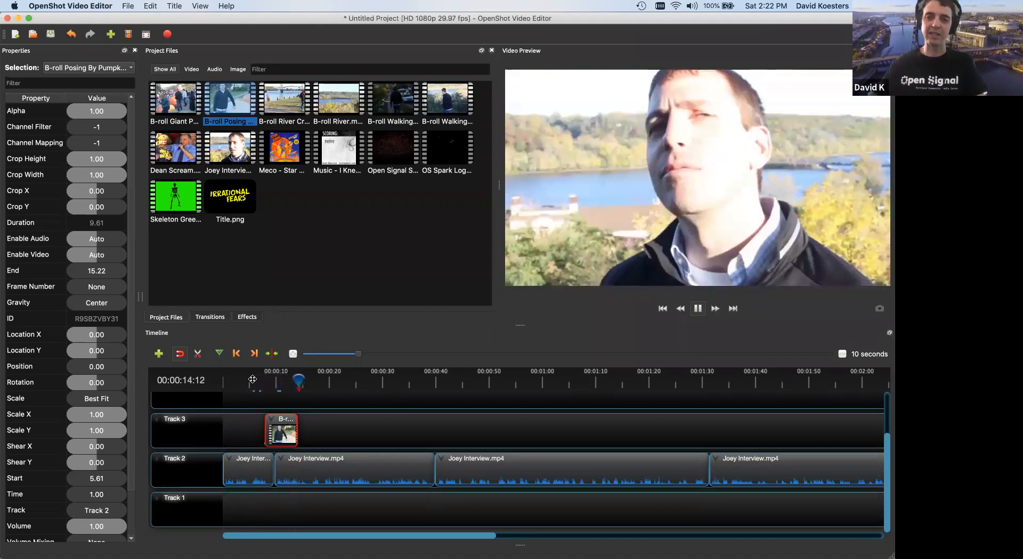
pyautogui.press('space')
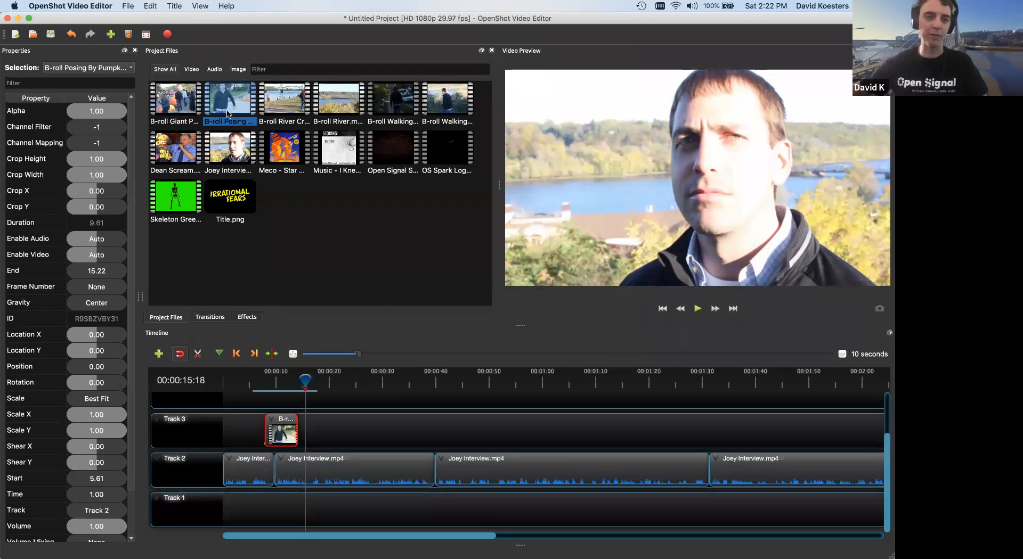
# Add B-roll Giant Pumpkins.m4v to Track 3 at about 35 seconds, over the second interview cut, and slice it at 00:00:42:22.
pyautogui.moveTo(179, 105); pyautogui.dragTo(413, 433)
pyautogui.click(455, 382)
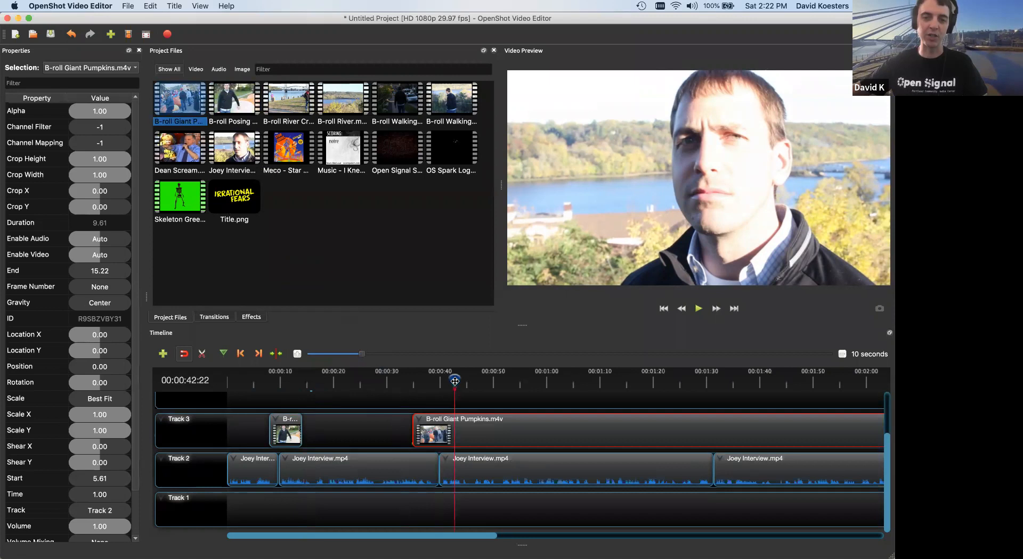
pyautogui.click(201, 354)
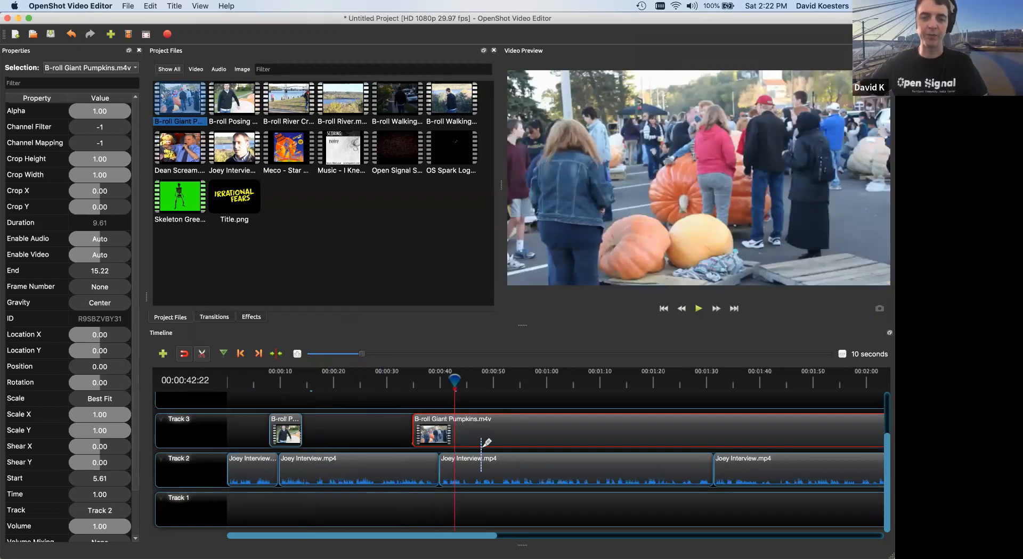
pyautogui.click(456, 429)
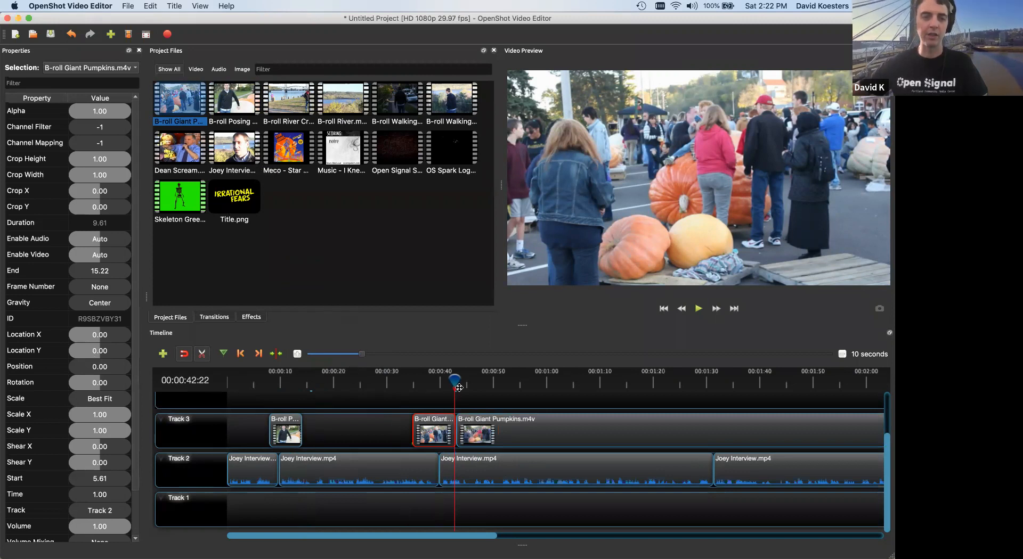
# Turn off the razor and remove the long part of the Giant Pumpkins clip after the slice.
pyautogui.click(203, 355)
pyautogui.rightClick(513, 436)
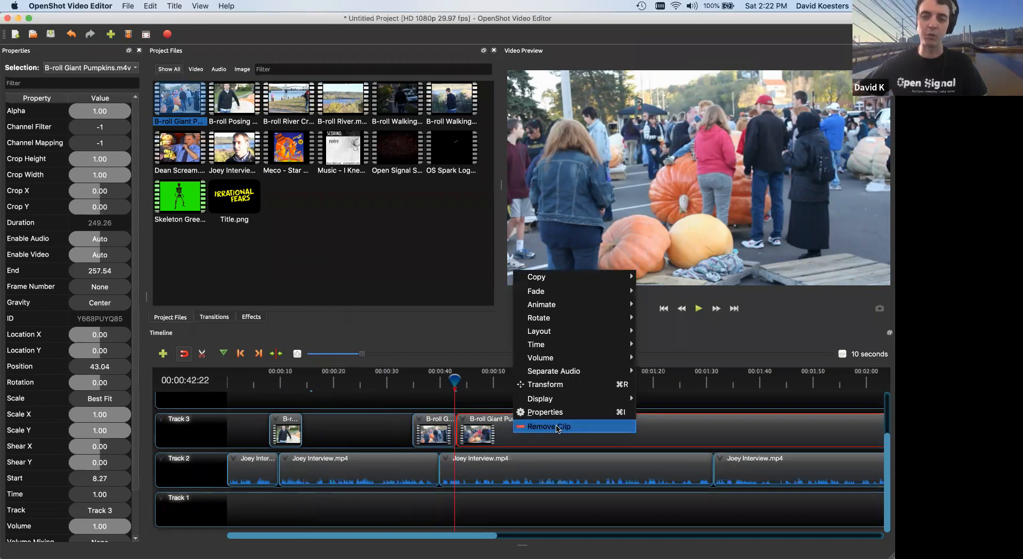
pyautogui.click(557, 426)
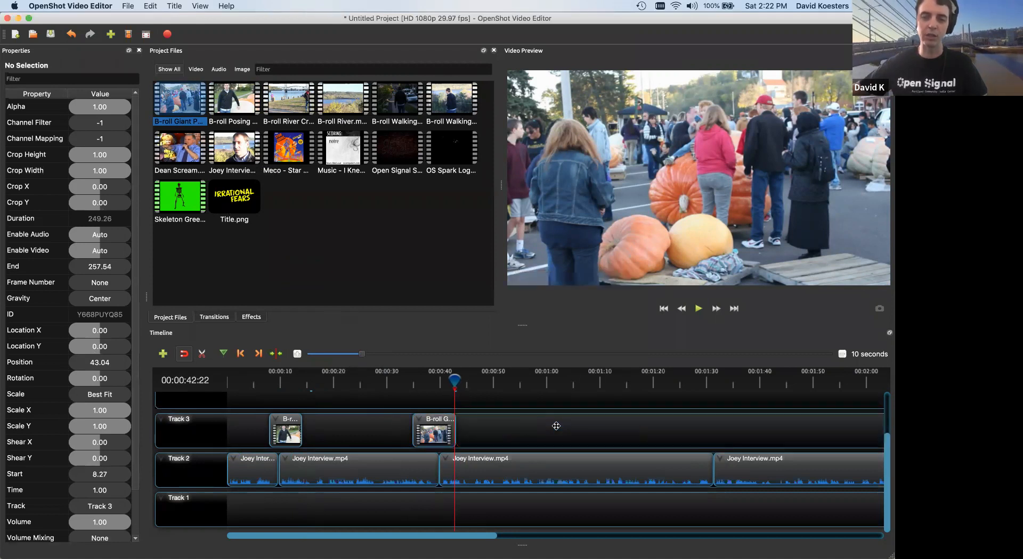
pyautogui.click(433, 427)
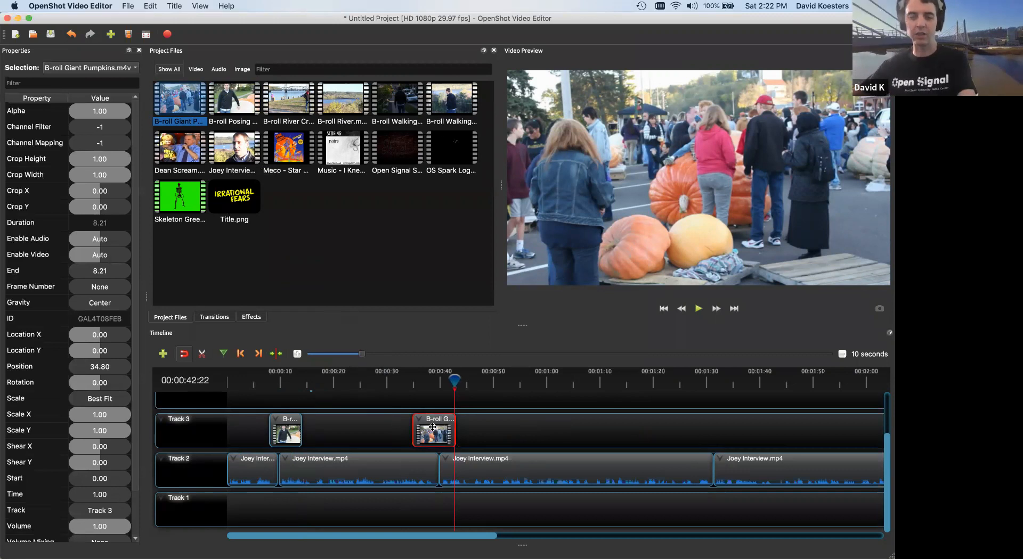
pyautogui.press('Delete')
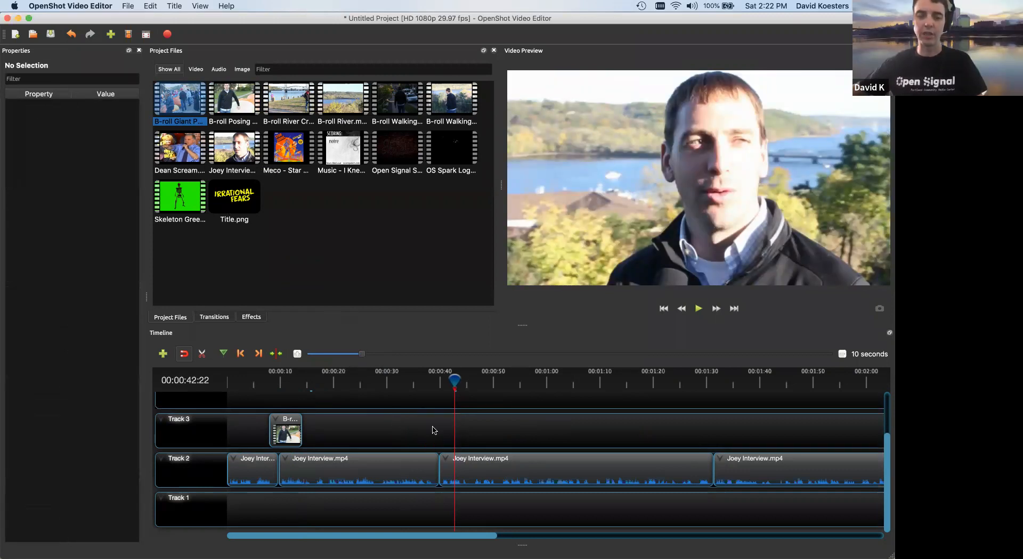
pyautogui.press('super+z')
# Play across the second B-roll clip up to 00:00:41:23 and scrub over the first one to check both covered cuts.
pyautogui.click(435, 380)
pyautogui.moveTo(435, 380); pyautogui.dragTo(409, 379)
pyautogui.press('space')
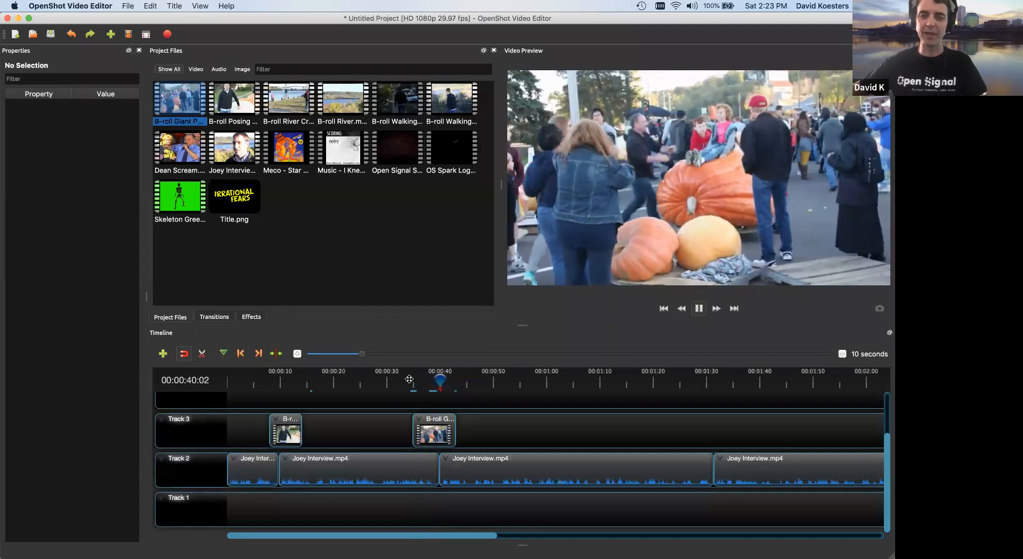
pyautogui.press('space')
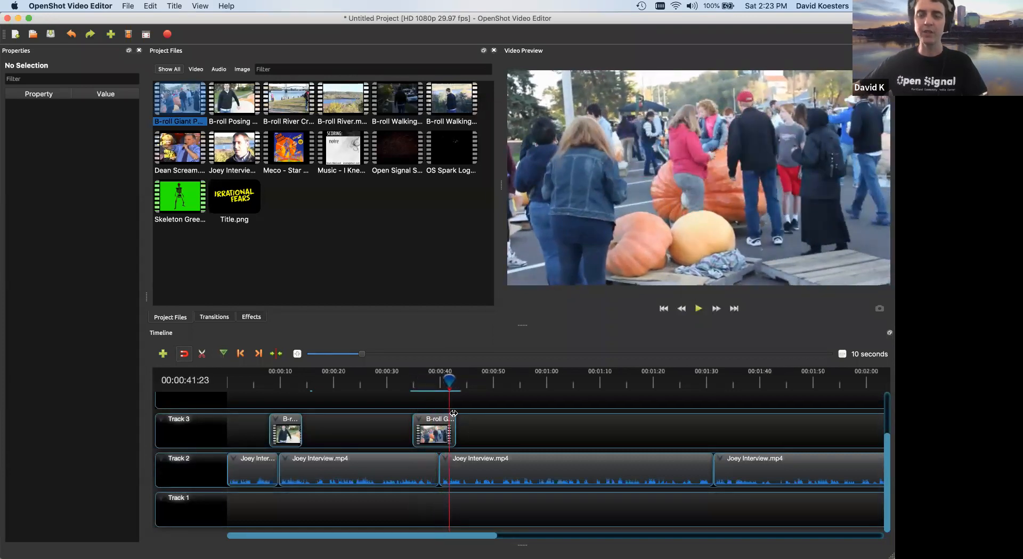
pyautogui.moveTo(254, 384); pyautogui.dragTo(292, 383)
pyautogui.moveTo(368, 391); pyautogui.dragTo(423, 394)
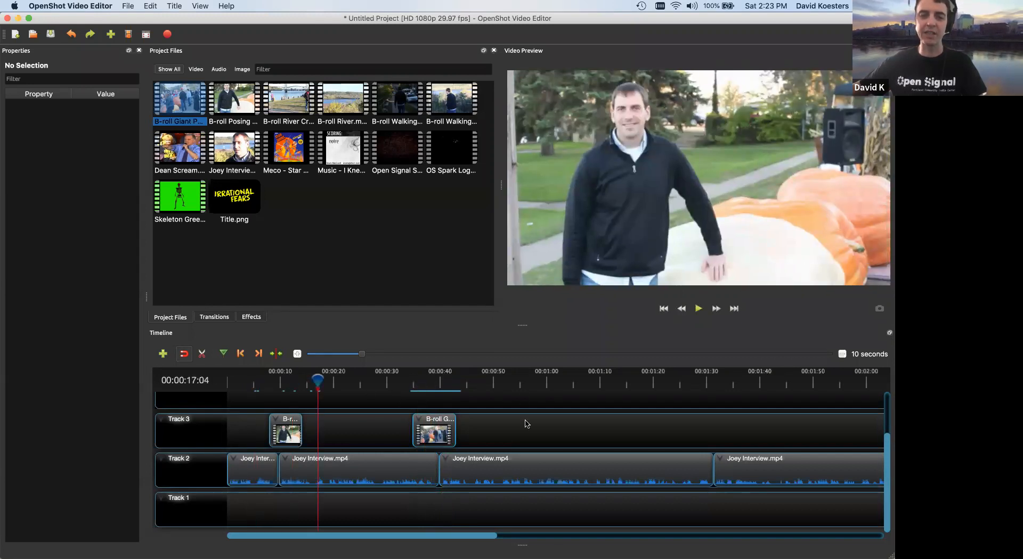
# Trim the third interview piece on Track 2 to end at about 52 seconds and delete the last interview piece.
pyautogui.click(615, 374)
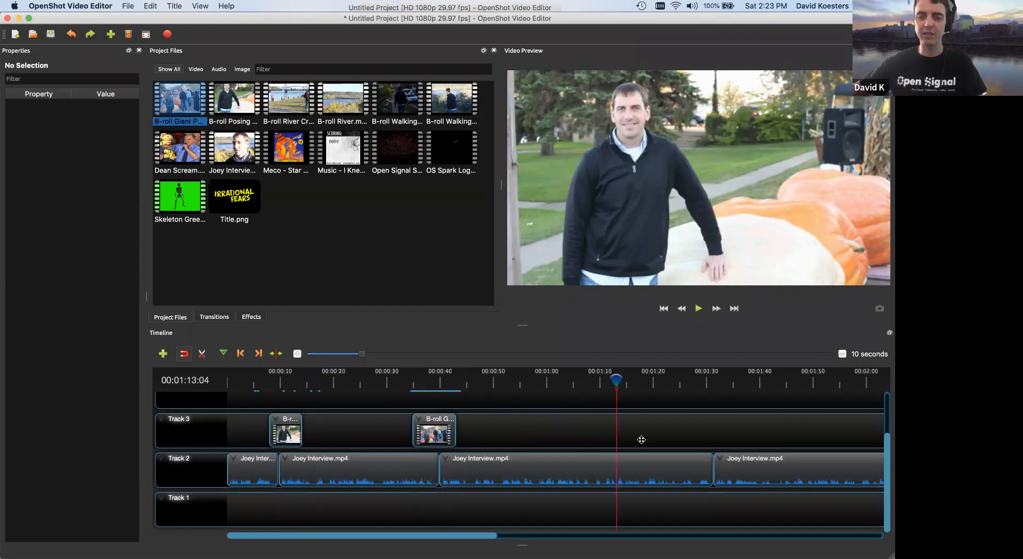
pyautogui.moveTo(710, 468); pyautogui.dragTo(501, 459)
pyautogui.click(804, 464)
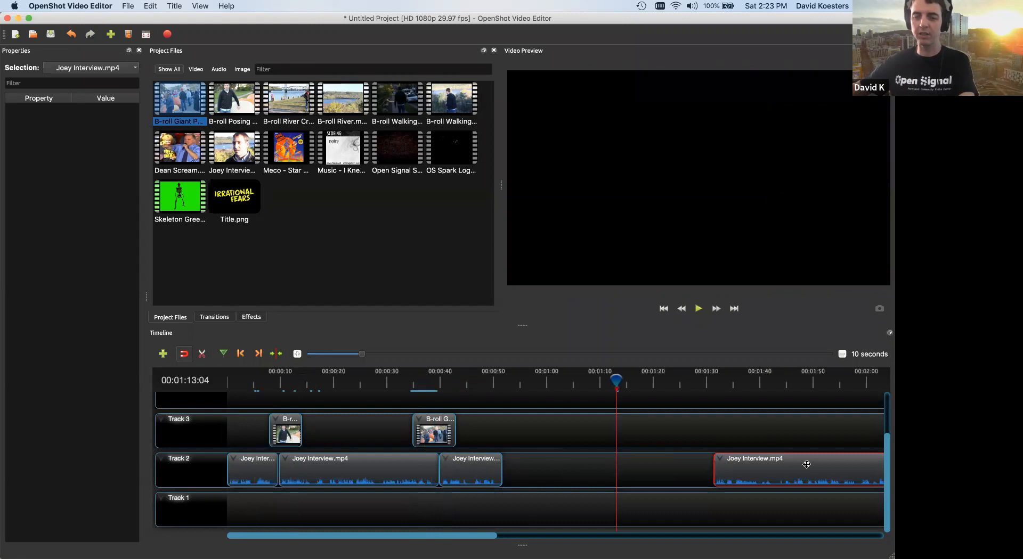
pyautogui.press('Delete')
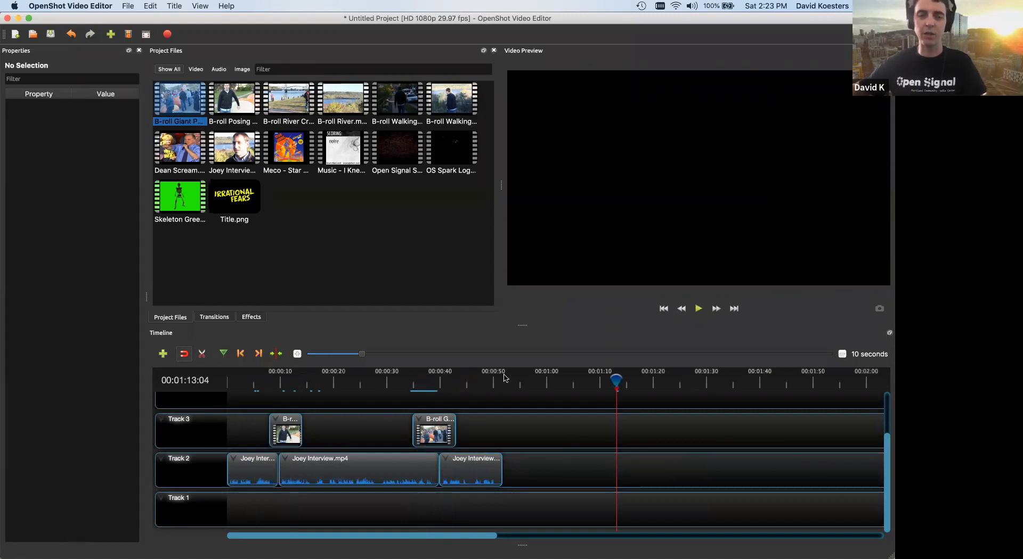
pyautogui.click(505, 379)
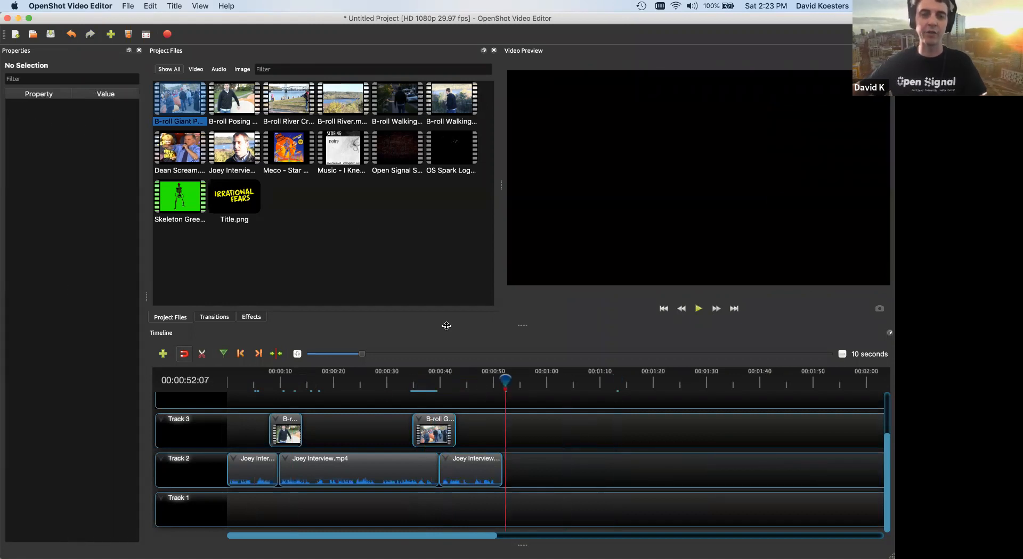
pyautogui.click(354, 228)
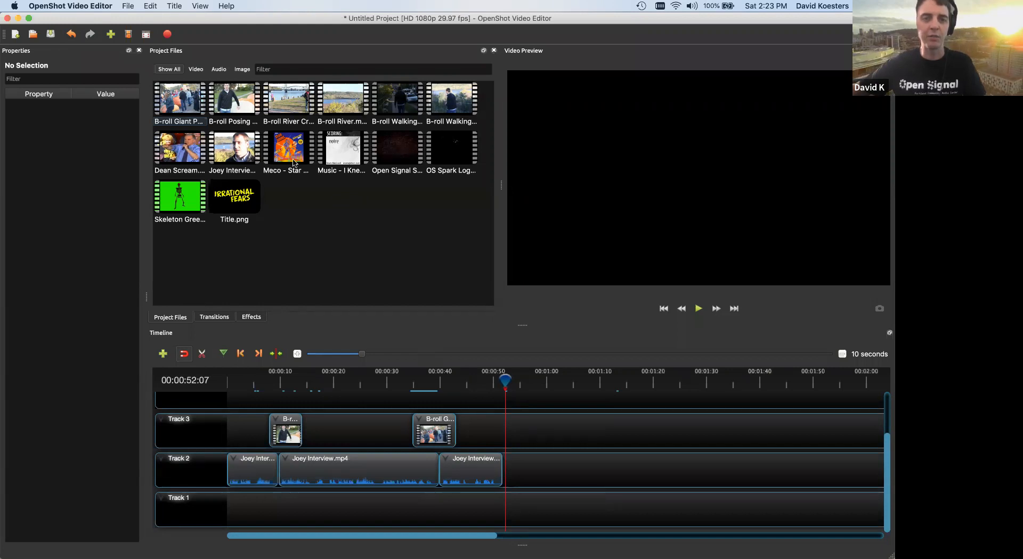
# Place Music - I Knew a Guy.mp3 on Track 1 starting at 0 seconds and try to display its waveform.
pyautogui.moveTo(328, 149); pyautogui.dragTo(322, 486)
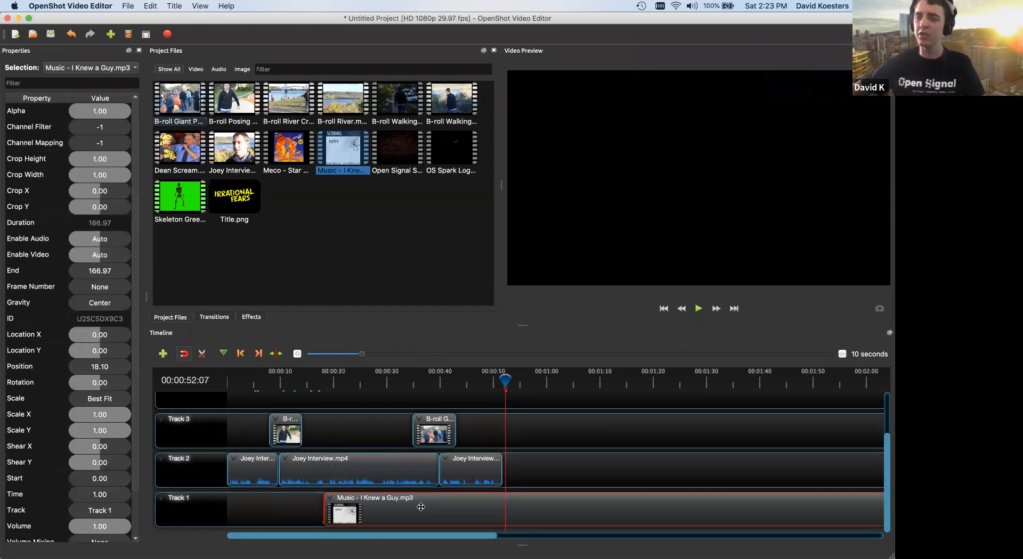
pyautogui.click(553, 385)
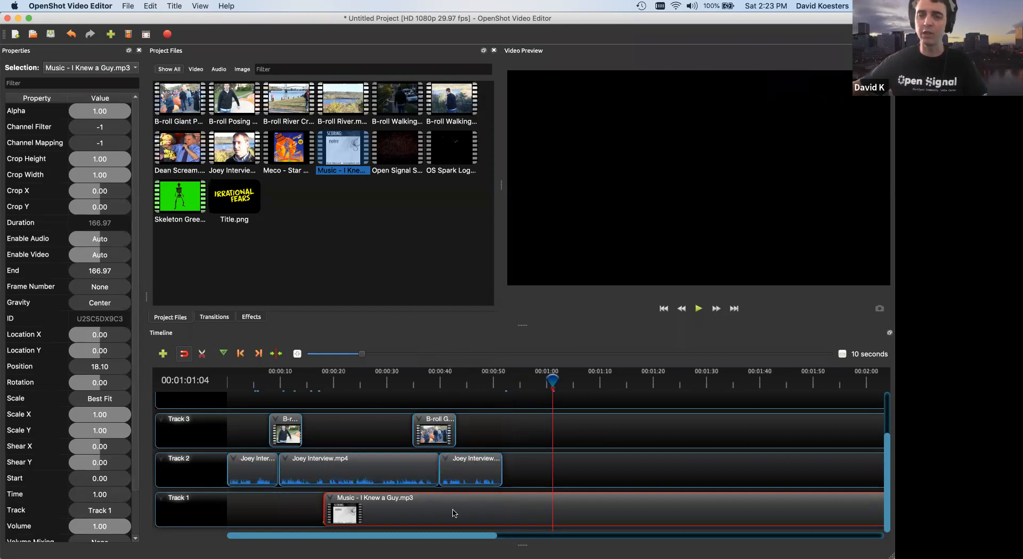
pyautogui.click(249, 383)
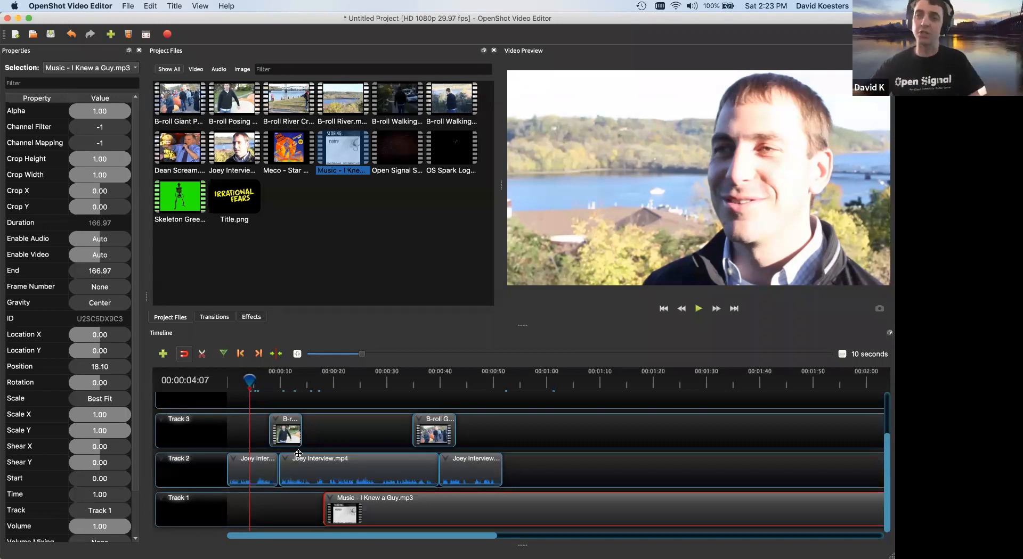
pyautogui.moveTo(408, 504); pyautogui.dragTo(300, 499)
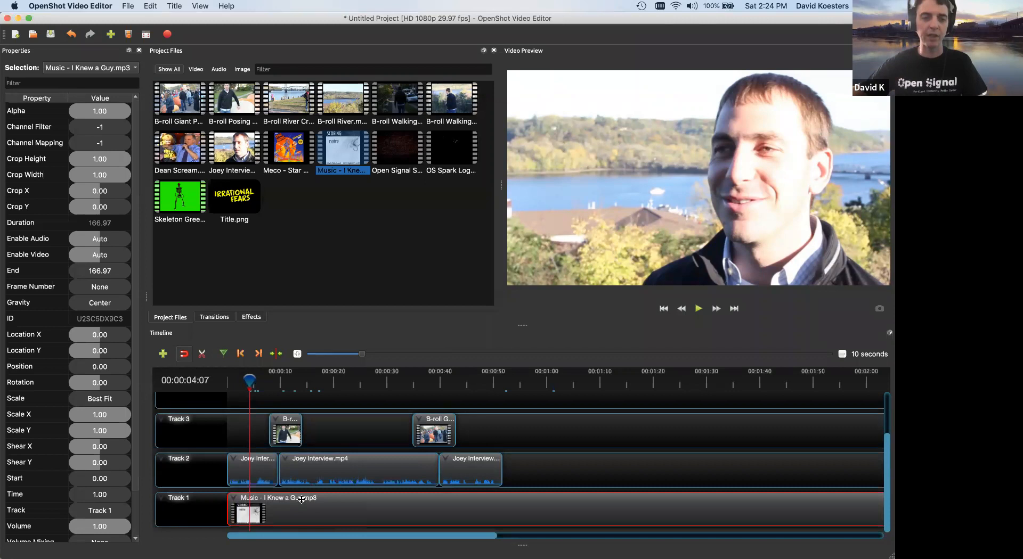
pyautogui.rightClick(301, 499)
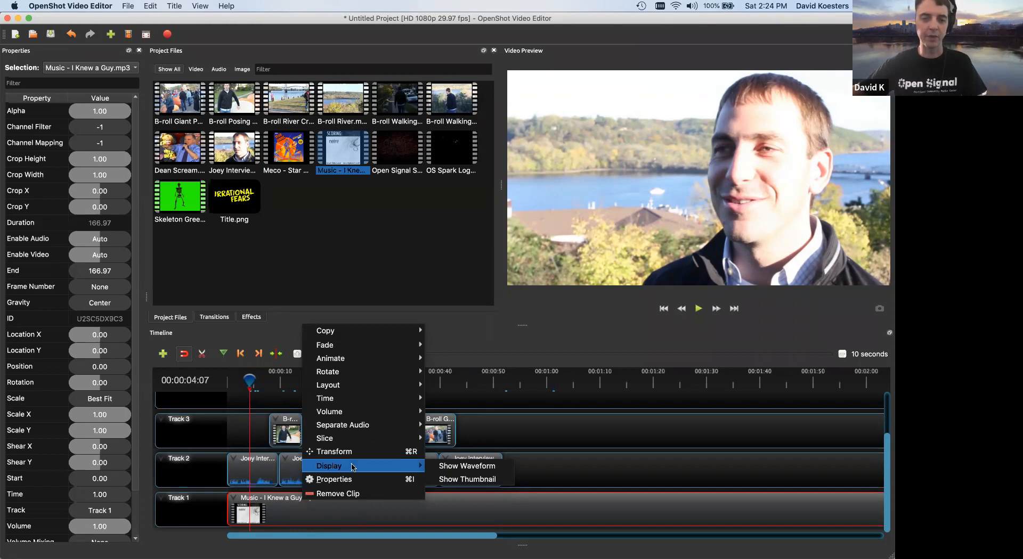
pyautogui.click(466, 467)
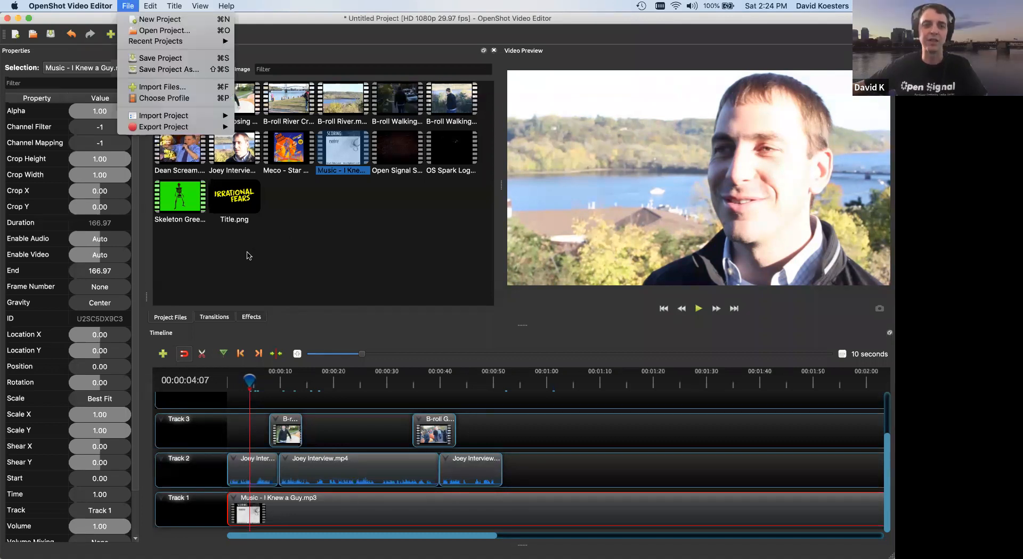
# Try to save the project.
pyautogui.click(149, 70)
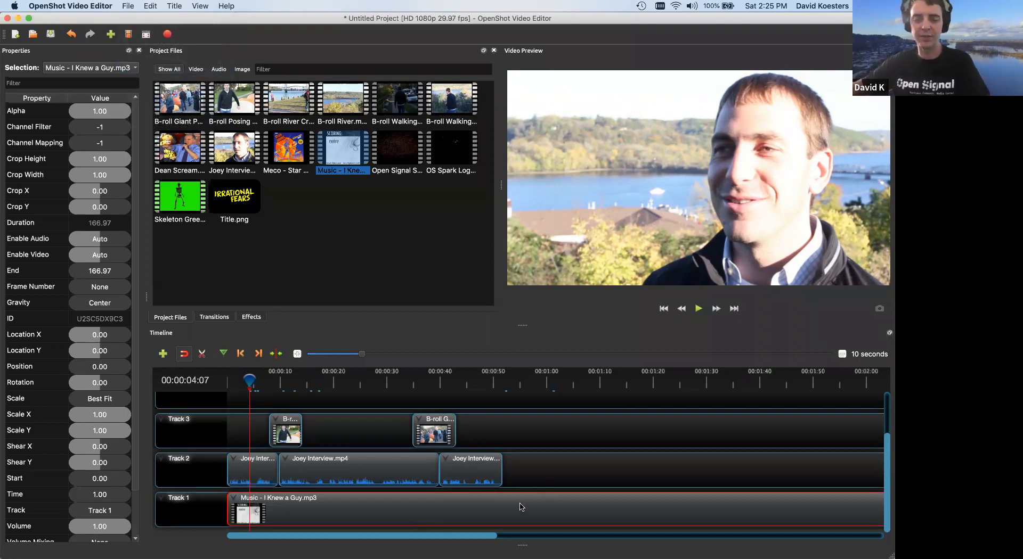
pyautogui.moveTo(528, 557)
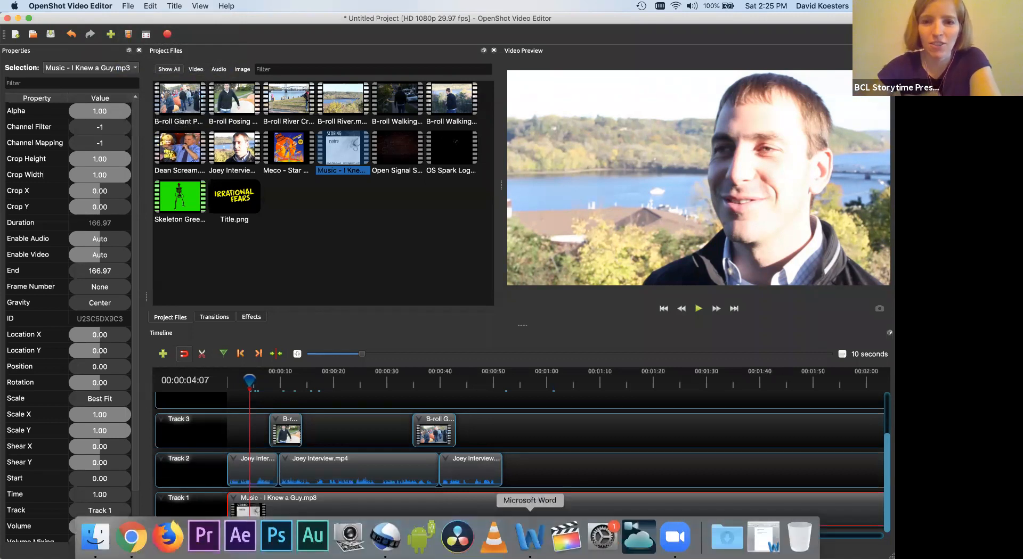
pyautogui.press('super+s')
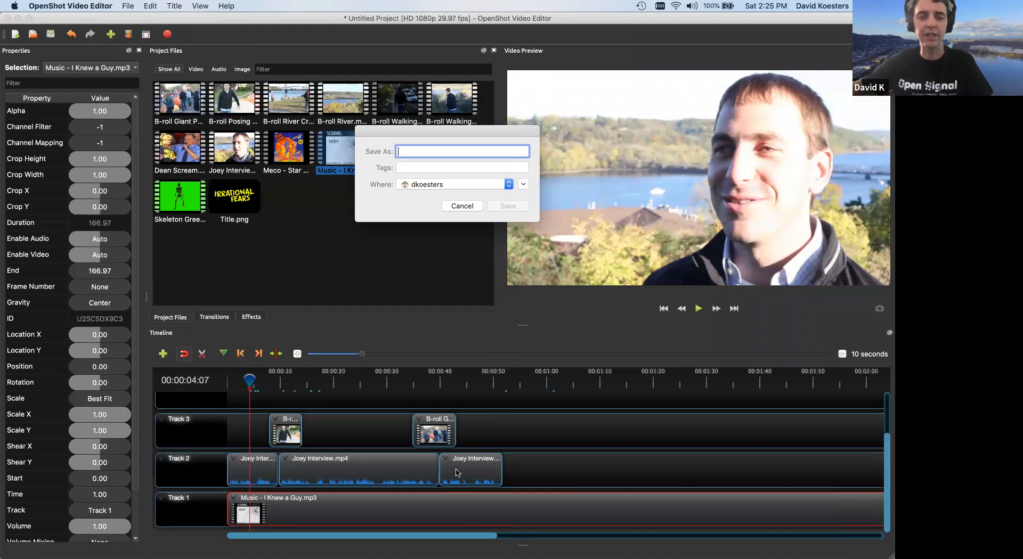
pyautogui.click(472, 208)
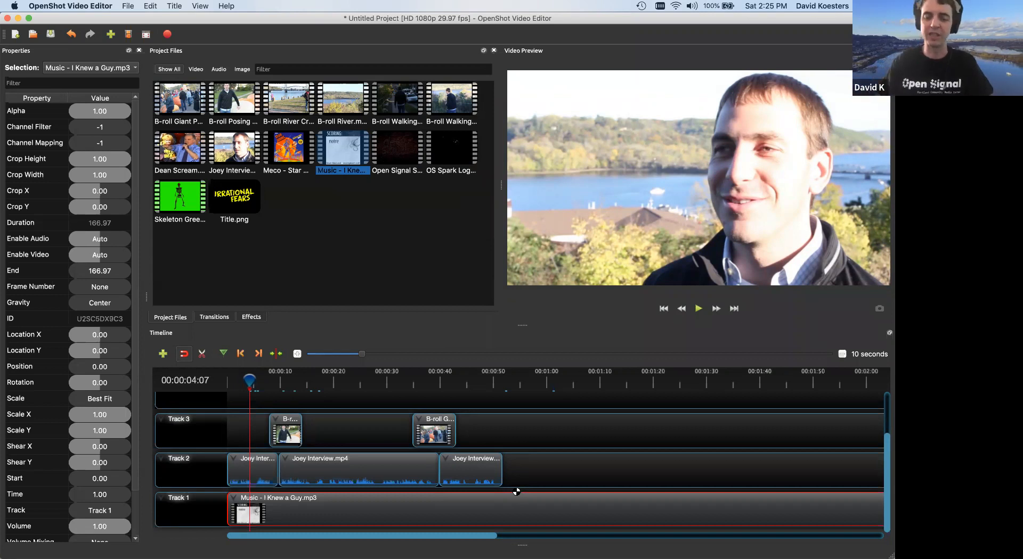
# Force quit OpenShot Video Editor and close the Force Quit Applications window.
pyautogui.press('super+alt+Escape')
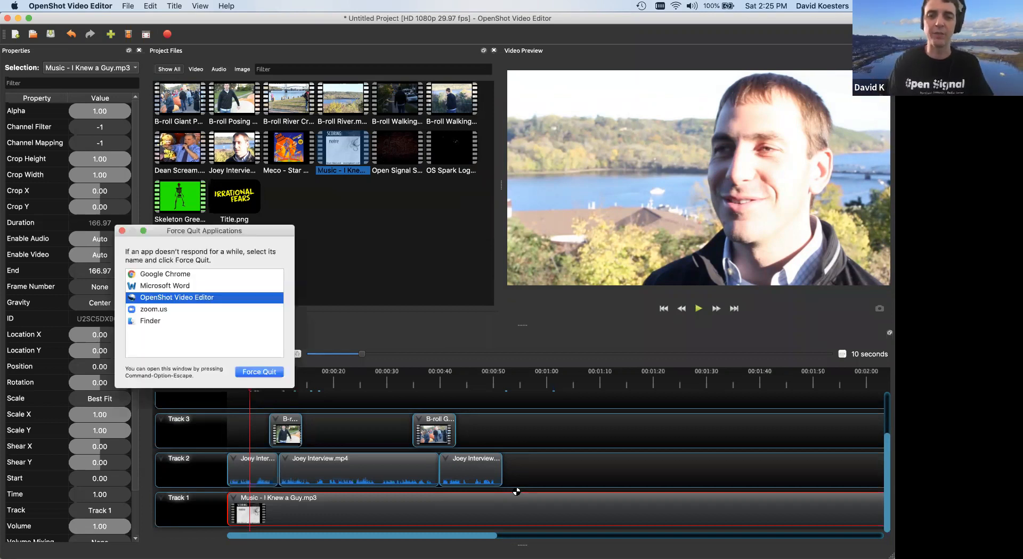
pyautogui.click(274, 372)
pyautogui.click(271, 291)
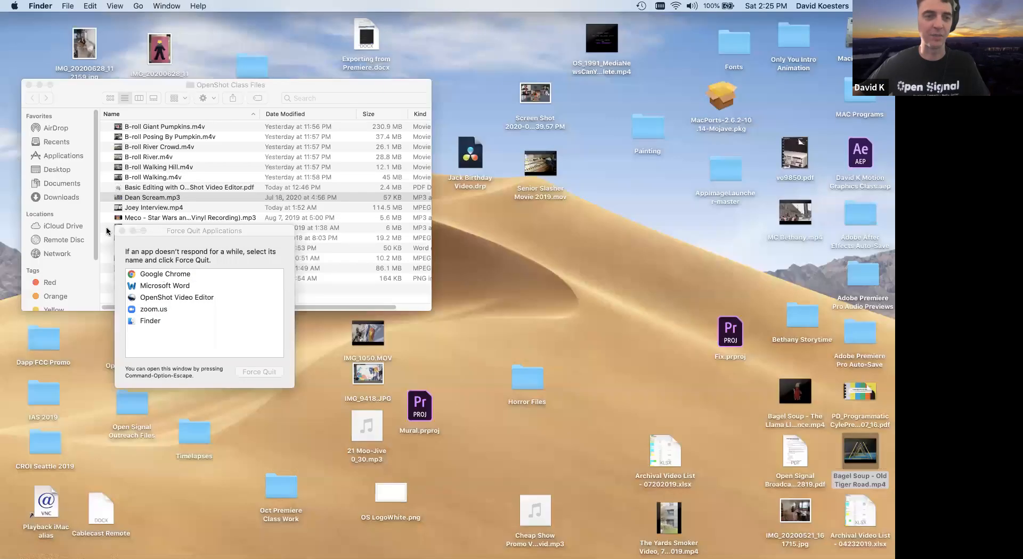
pyautogui.click(120, 230)
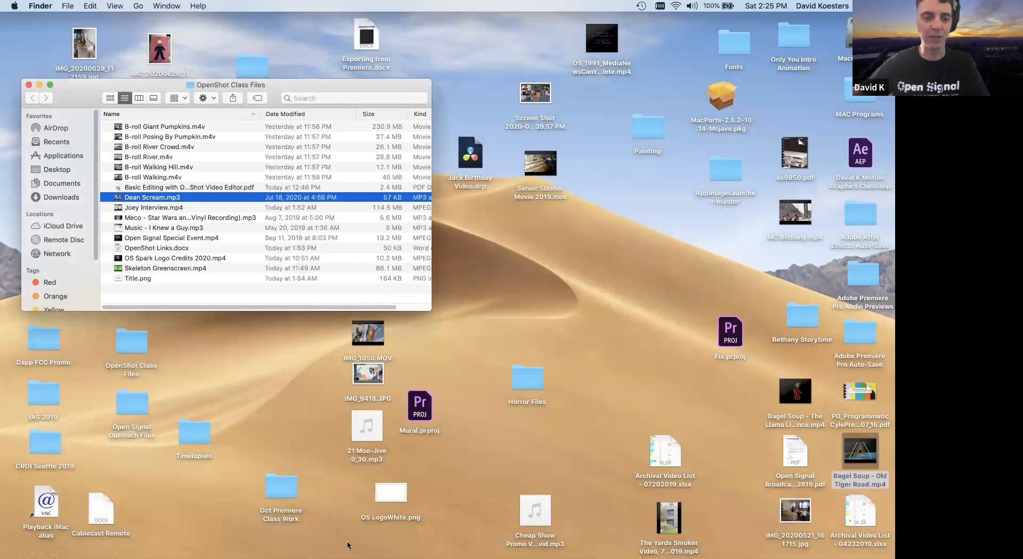
# Relaunch OpenShot Video Editor, accept the recovered unsaved project and check its lower timeline tracks.
pyautogui.click(421, 535)
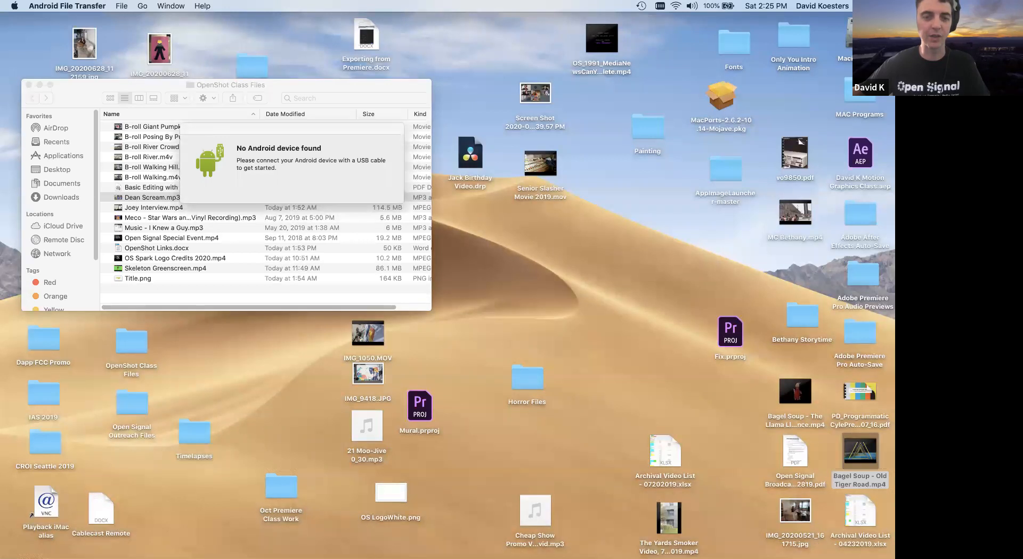
pyautogui.click(382, 542)
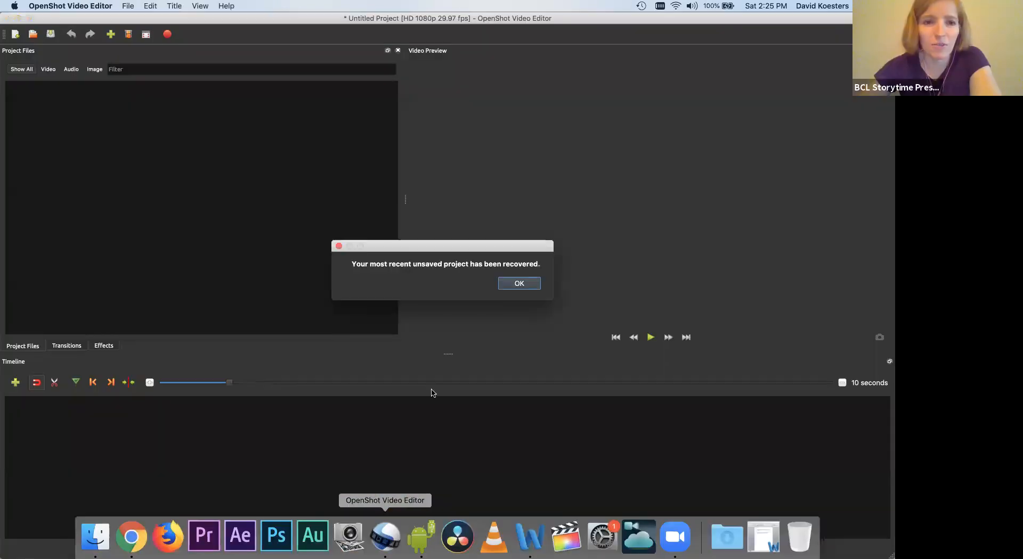
pyautogui.click(516, 283)
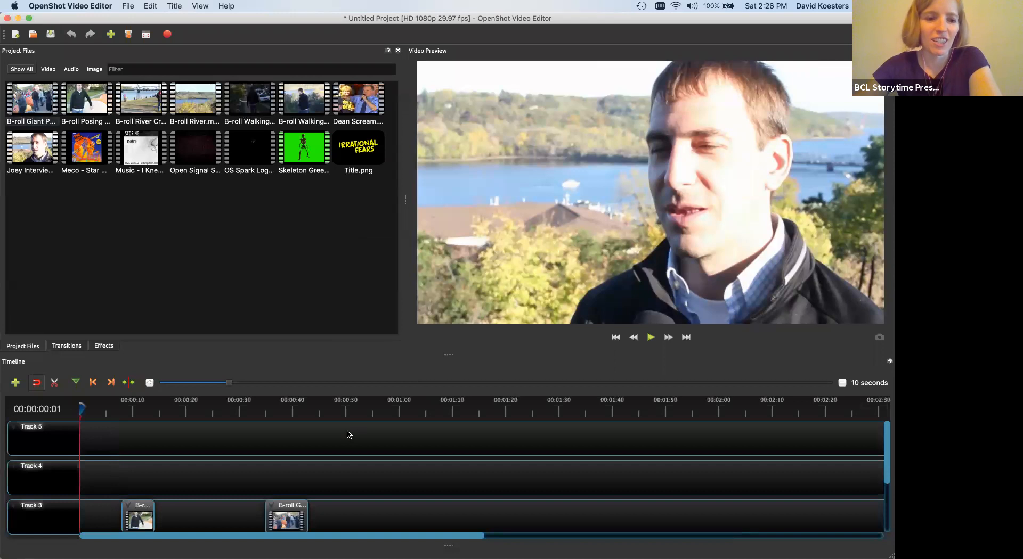
pyautogui.scroll(-3, 342, 450)
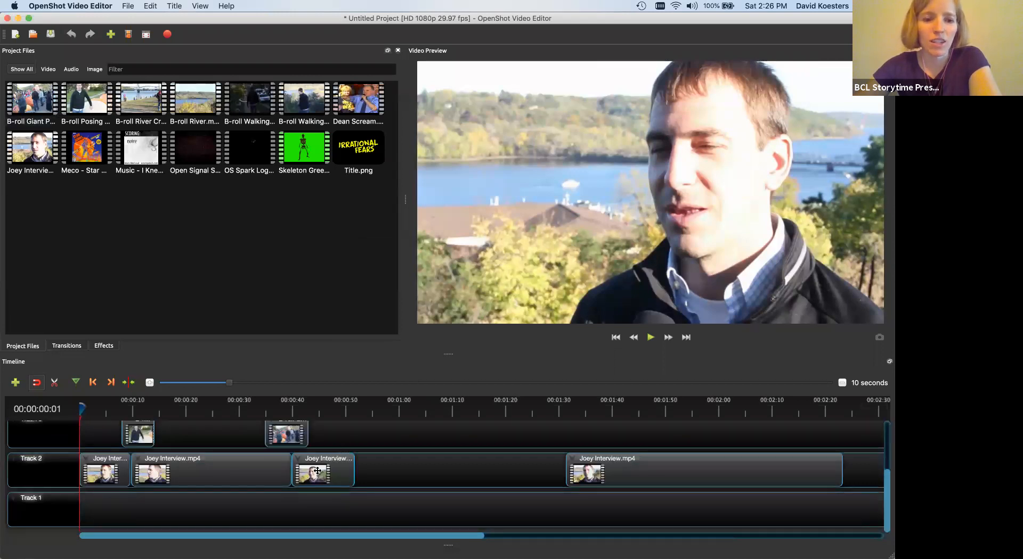
# Delete the separate Joey Interview.mp4 segment left beyond the gap at the far end of Track 2.
pyautogui.click(612, 462)
pyautogui.press('Delete')
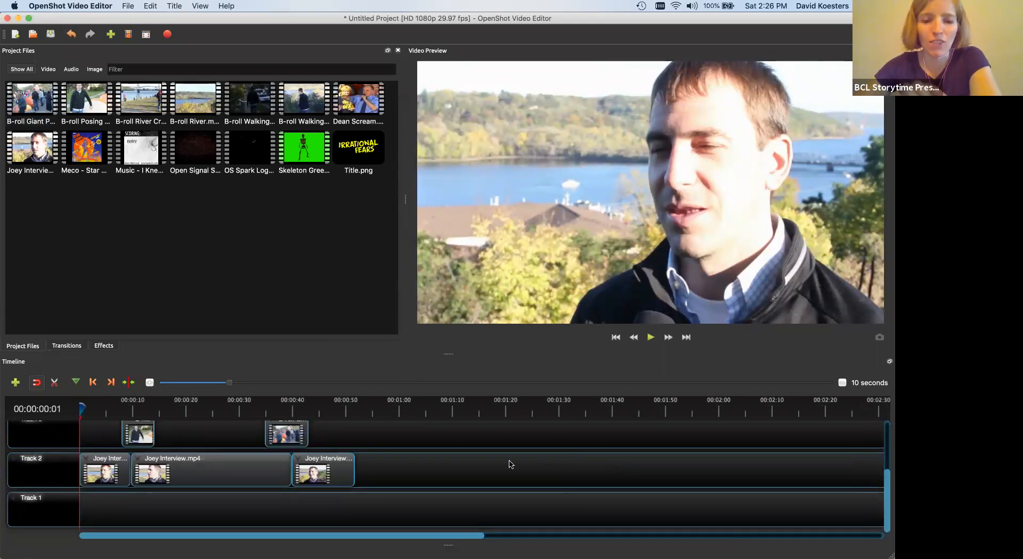
# Switch the workspace view to show all docks, including the clip Properties.
pyautogui.click(211, 6)
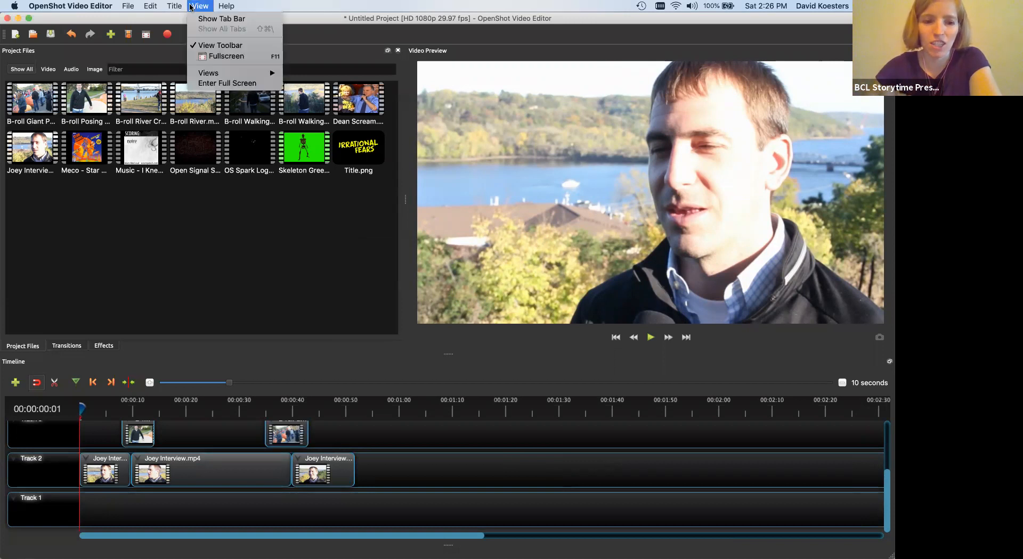
pyautogui.moveTo(222, 8)
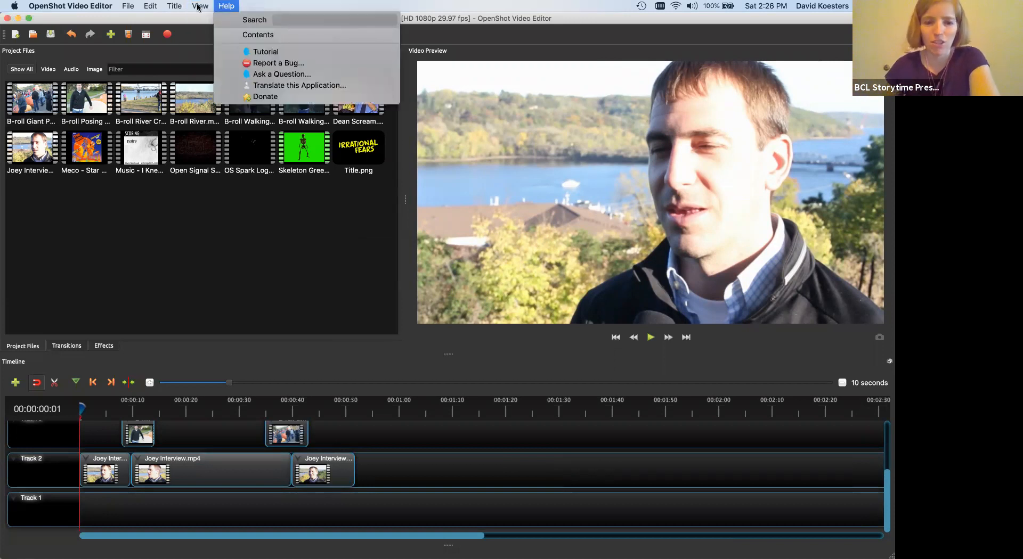
pyautogui.moveTo(183, 6)
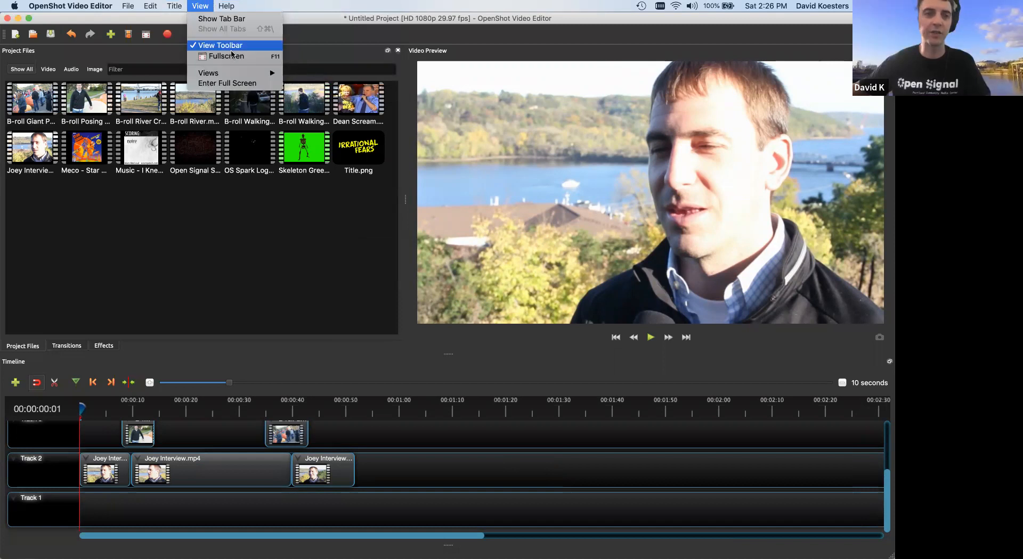
pyautogui.moveTo(255, 73)
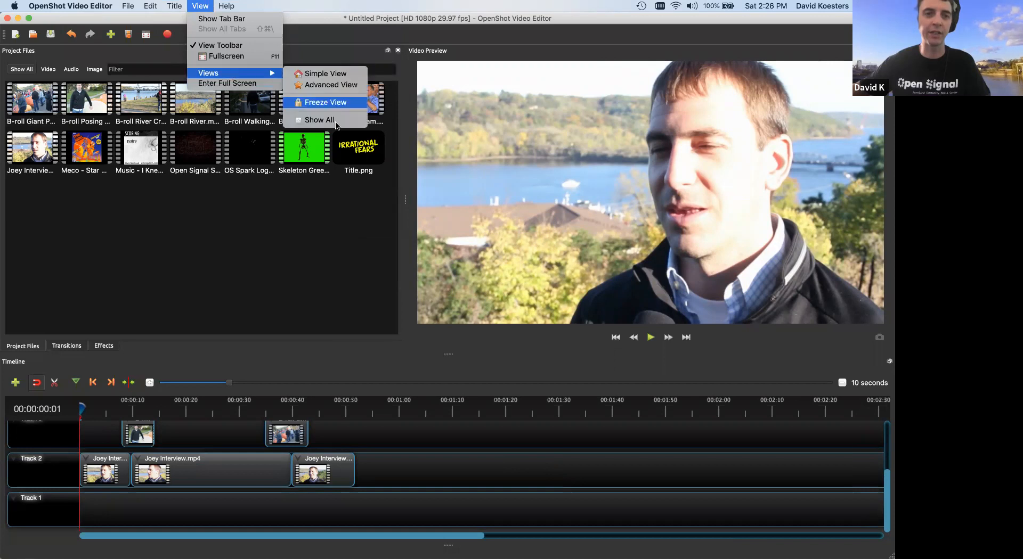
pyautogui.click(336, 125)
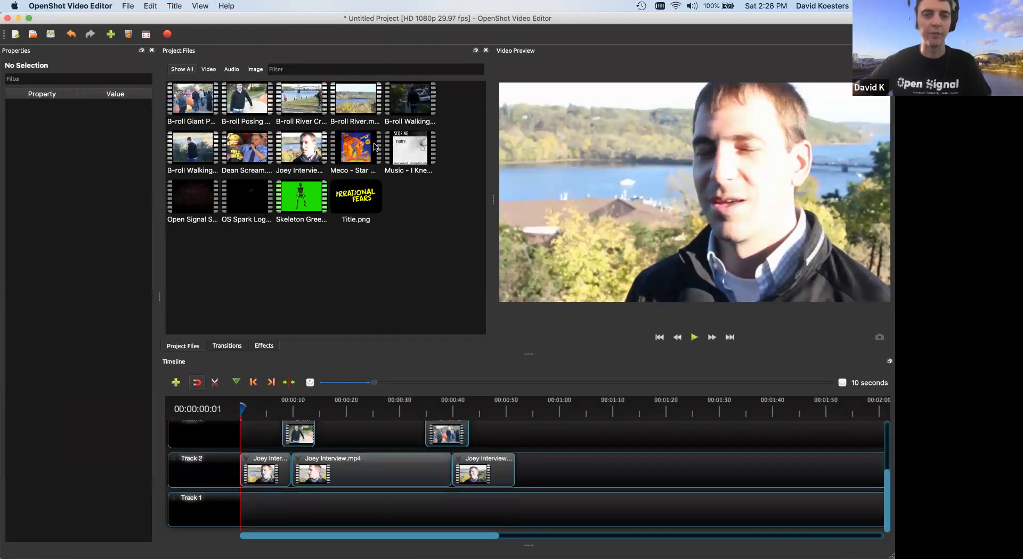
# Place Music - I Knew a Guy.mp3 on Track 1 at 0 seconds, and cut off everything after about 52.3 seconds.
pyautogui.click(410, 151)
pyautogui.moveTo(395, 240); pyautogui.dragTo(213, 515)
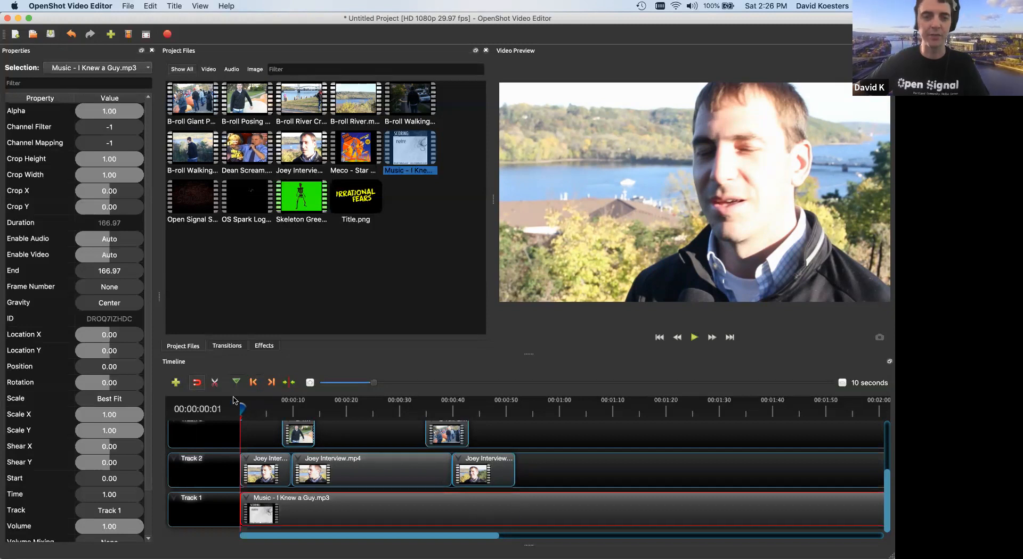
pyautogui.click(214, 382)
pyautogui.click(519, 498)
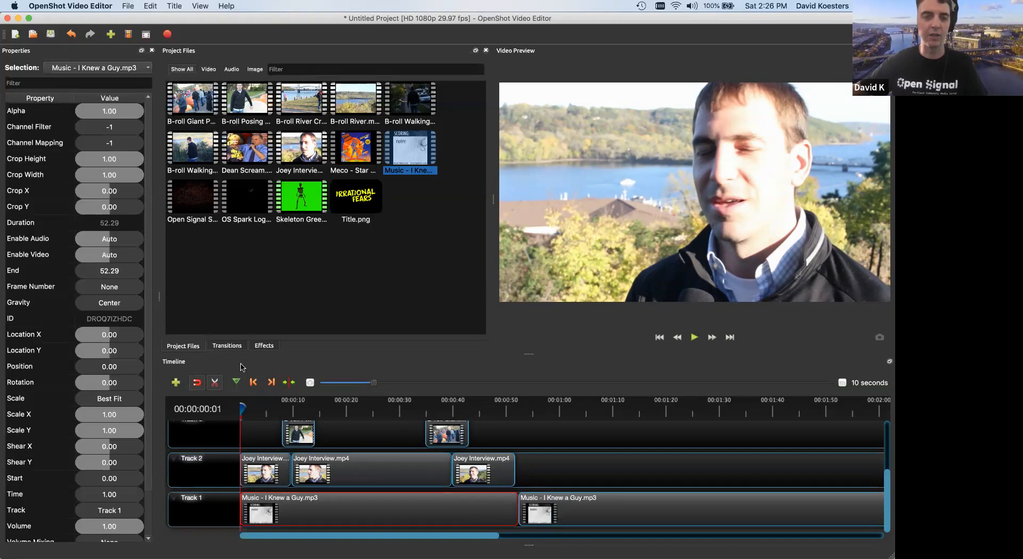
pyautogui.click(216, 383)
pyautogui.click(587, 498)
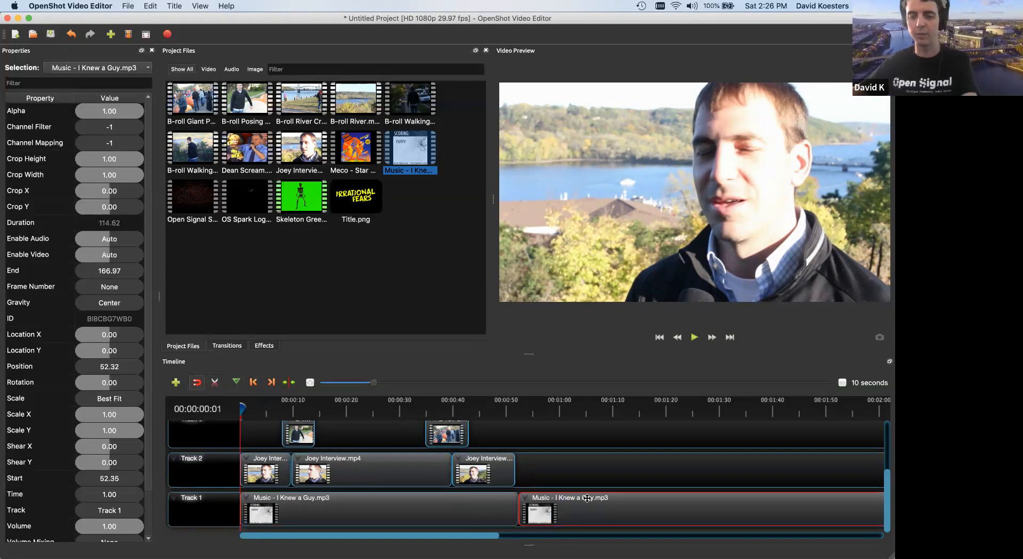
pyautogui.press('Delete')
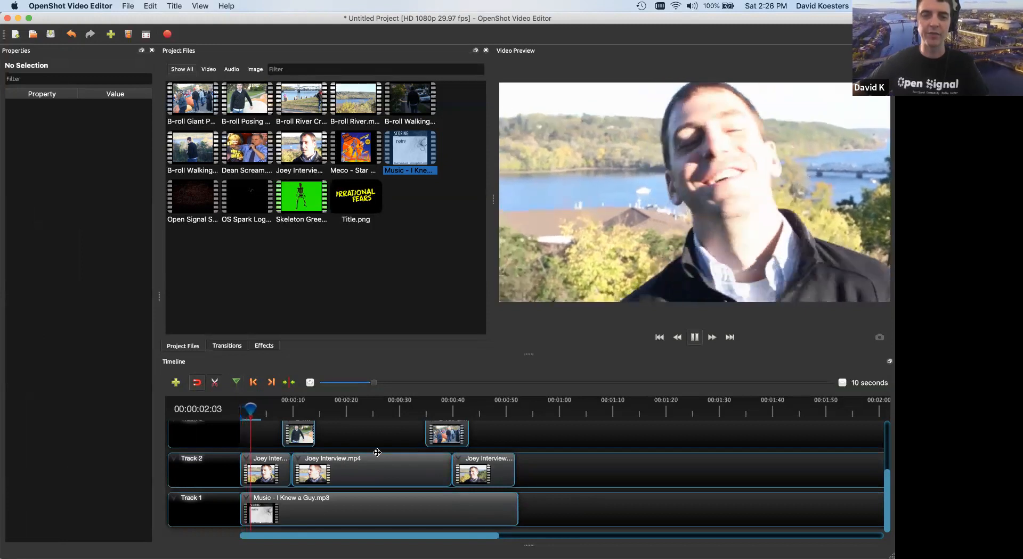
# Play the beginning of the edit with its music and save the project as Untitled Project in the home folder.
pyautogui.press('space')
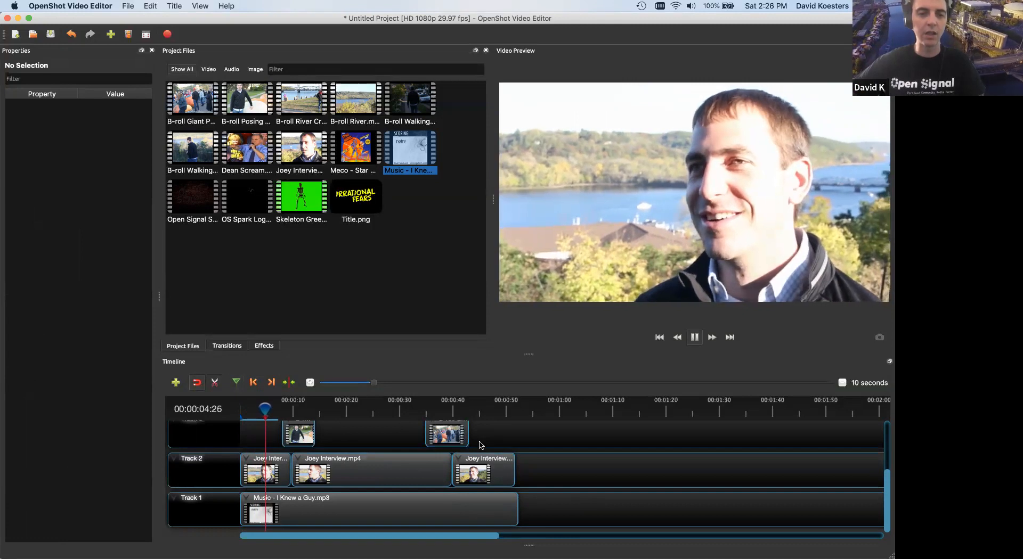
pyautogui.press('space')
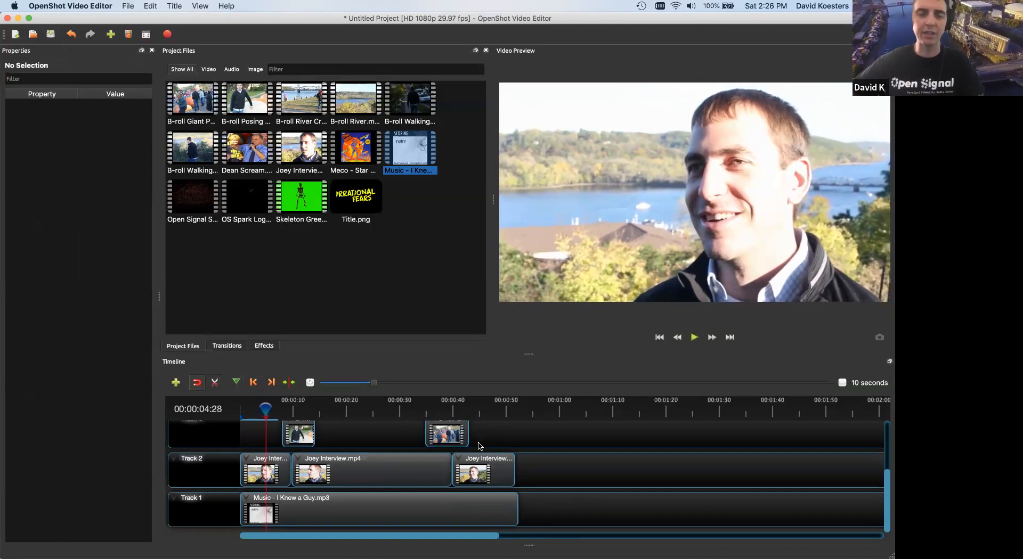
pyautogui.press('super+s')
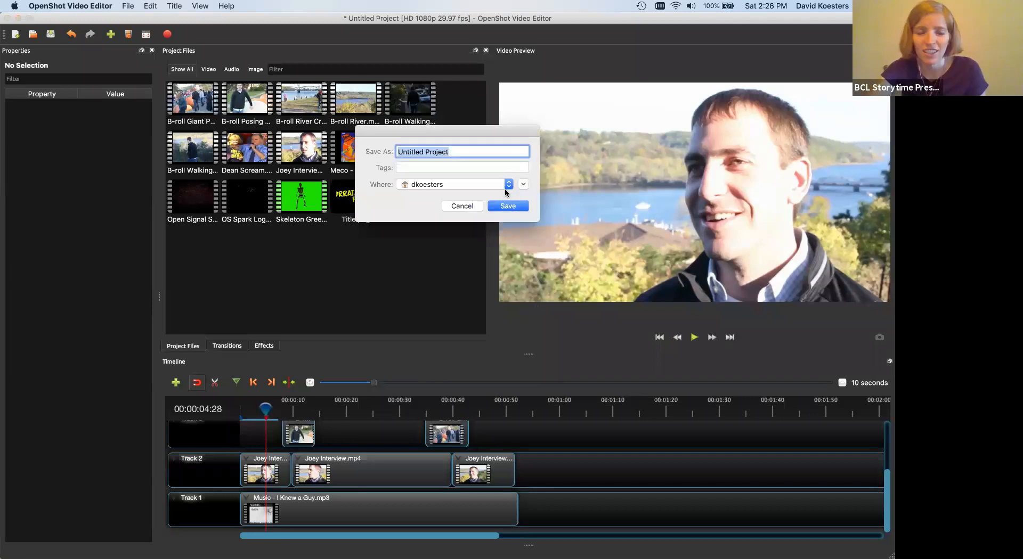
pyautogui.click(509, 206)
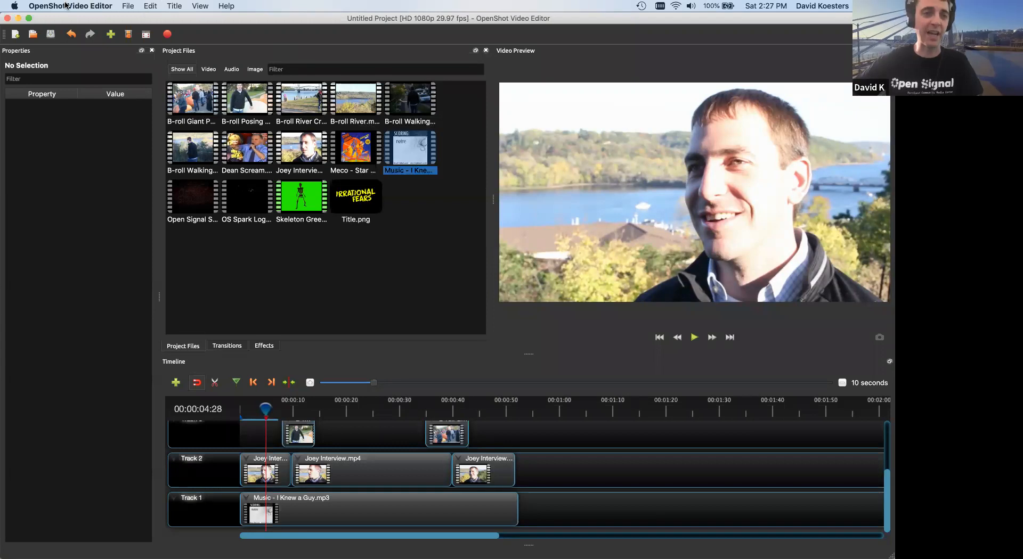
# Quit OpenShot Video Editor and relaunch it.
pyautogui.click(121, 6)
pyautogui.moveTo(82, 5)
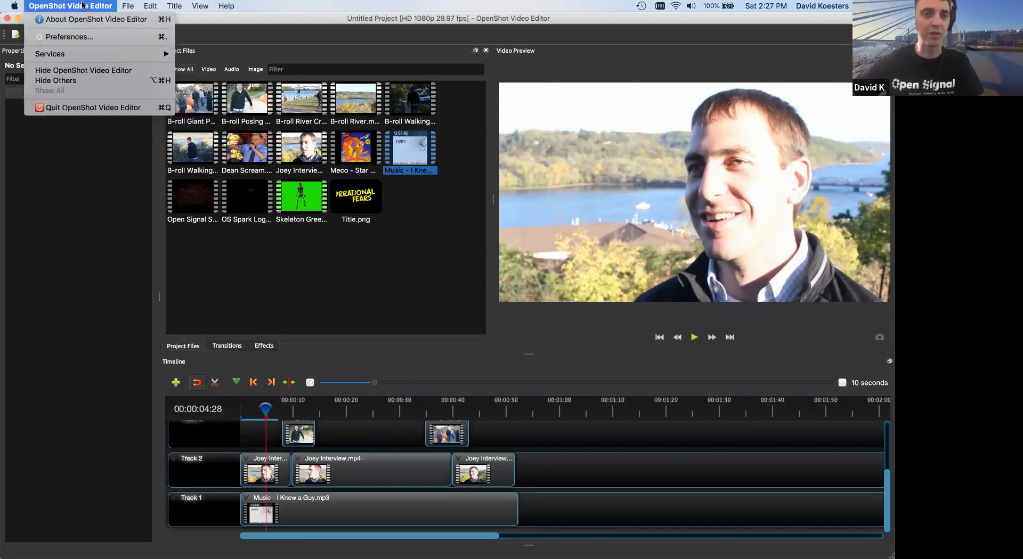
pyautogui.click(66, 111)
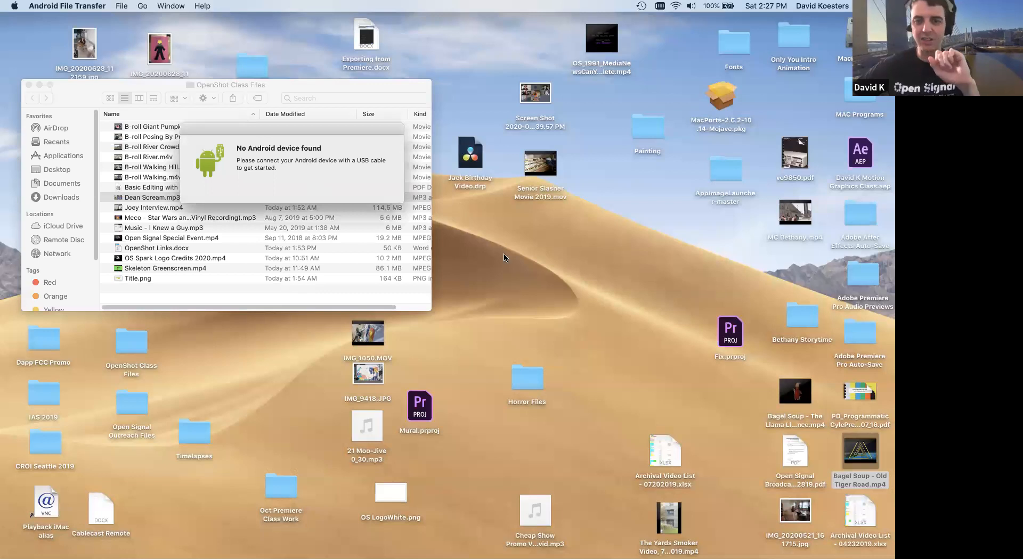
pyautogui.click(851, 471)
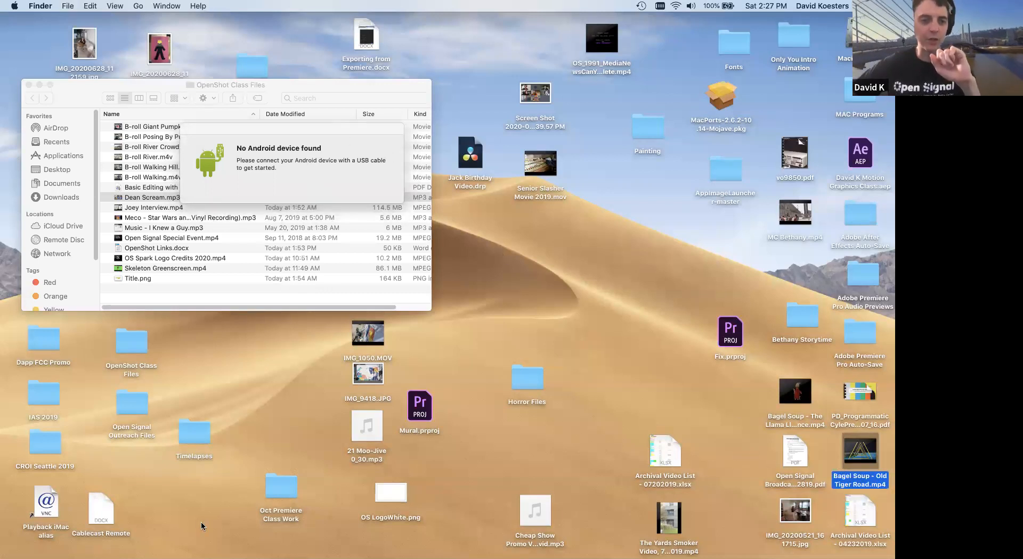
pyautogui.moveTo(204, 86); pyautogui.dragTo(308, 124)
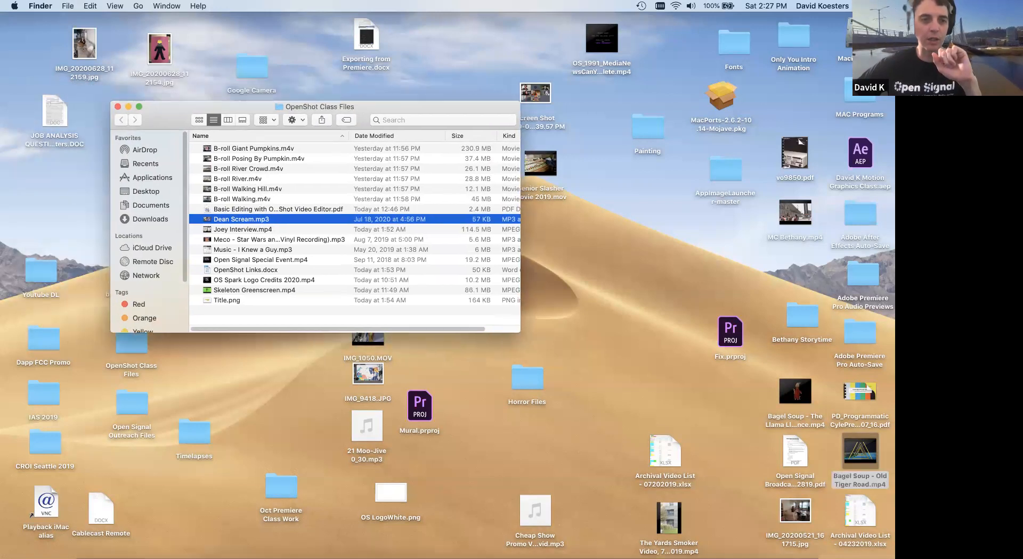
pyautogui.click(384, 535)
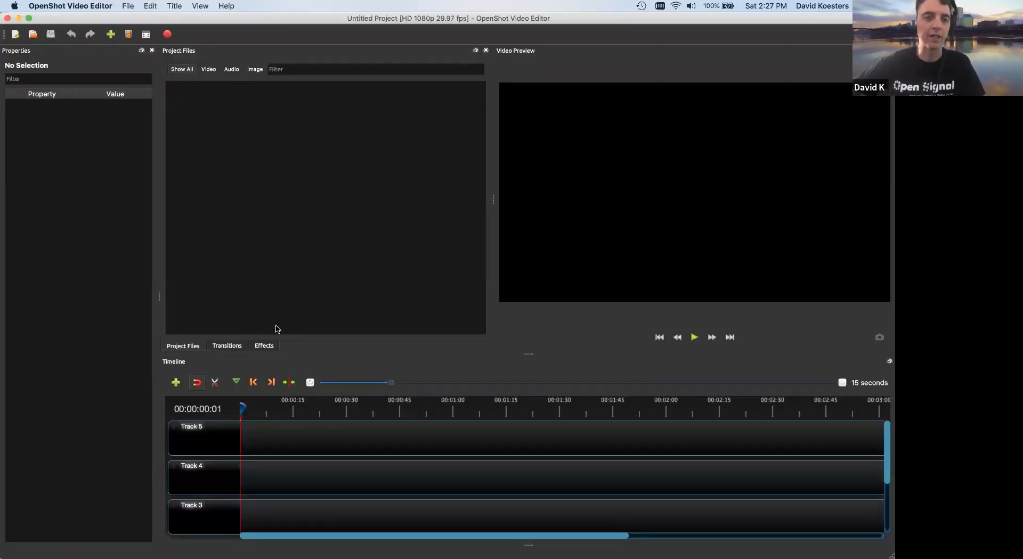
pyautogui.rightClick(207, 124)
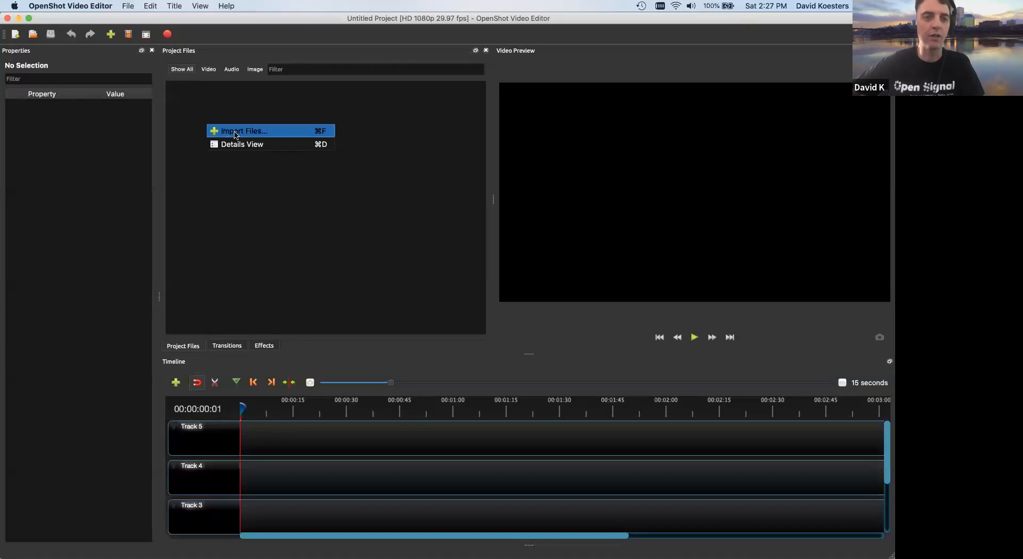
pyautogui.click(235, 135)
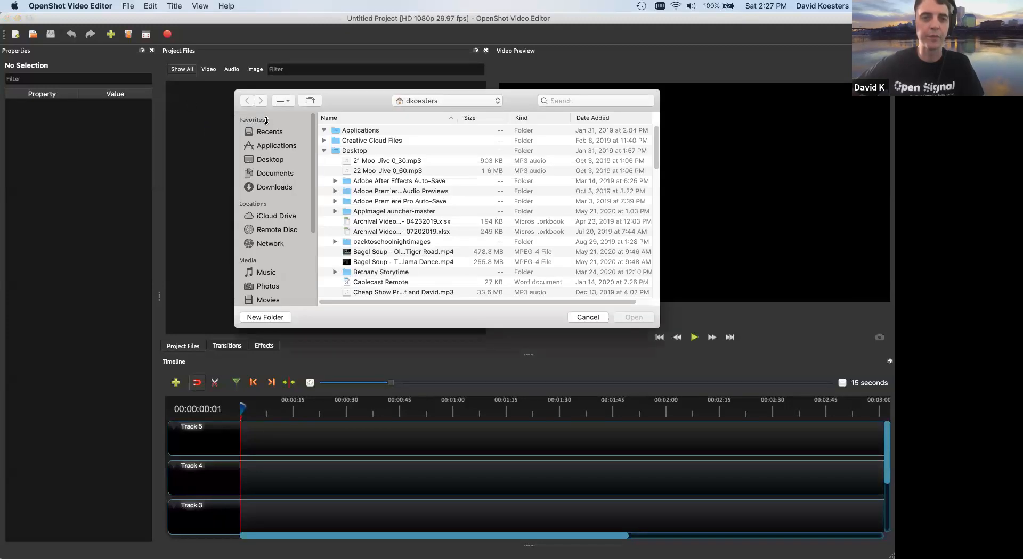
pyautogui.click(123, 5)
pyautogui.click(582, 320)
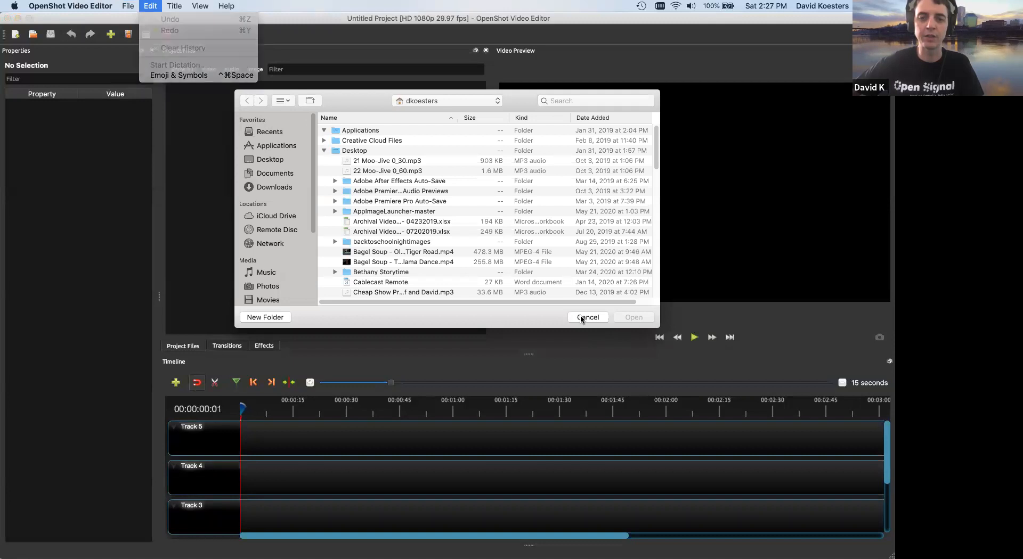
pyautogui.click(588, 317)
# Reopen the recently saved Untitled Project and play the opening seconds of its timeline.
pyautogui.click(115, 6)
pyautogui.moveTo(128, 5)
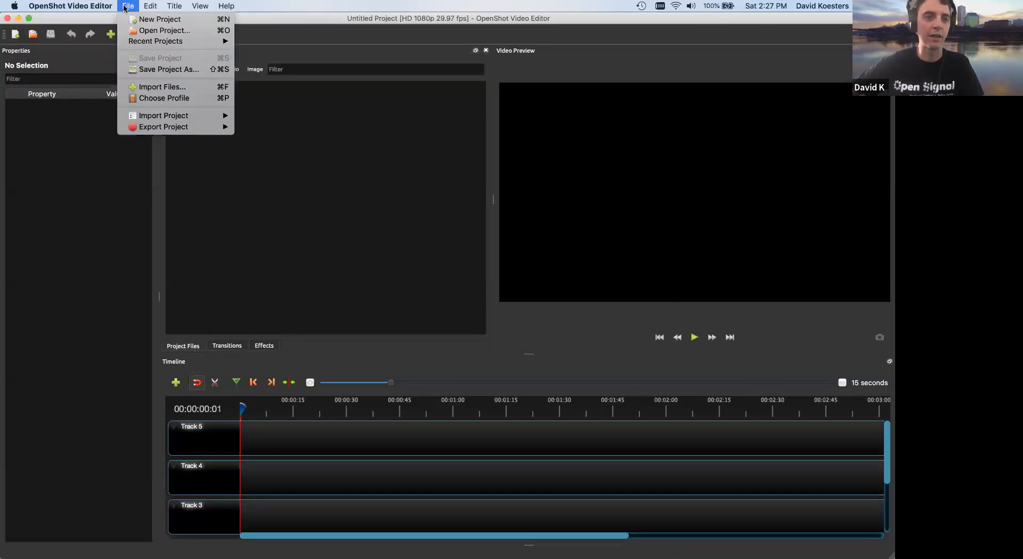
pyautogui.moveTo(134, 45)
pyautogui.click(316, 40)
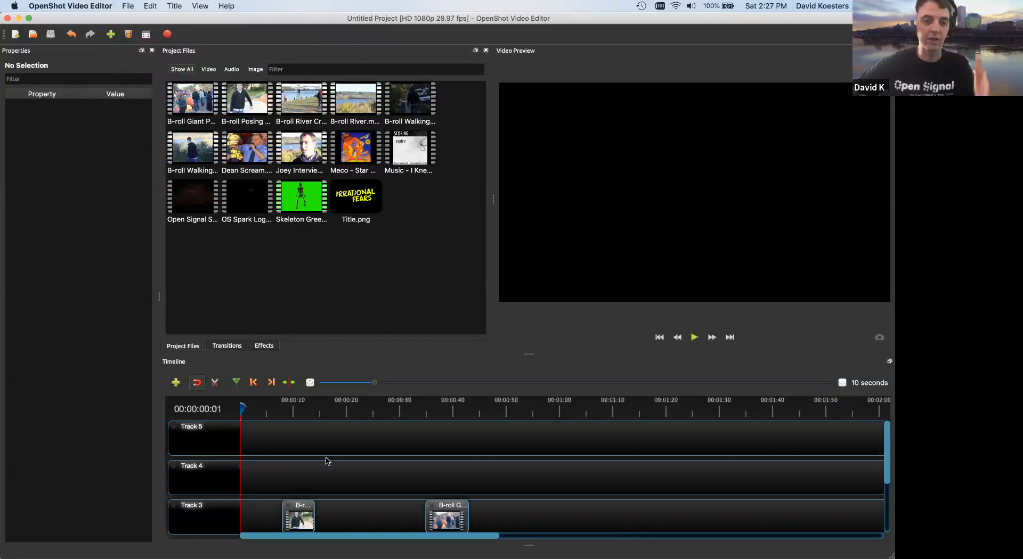
pyautogui.scroll(-3, 316, 433)
pyautogui.press('space')
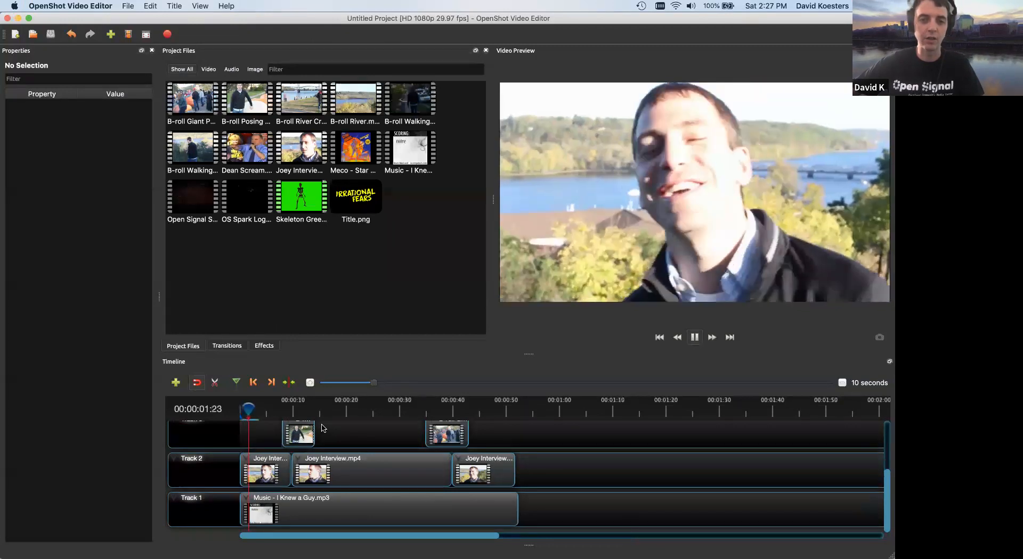
pyautogui.press('space')
# Lower the volume of the Music - I Knew a Guy.mp3 clip on Track 1 to 0.48.
pyautogui.click(349, 504)
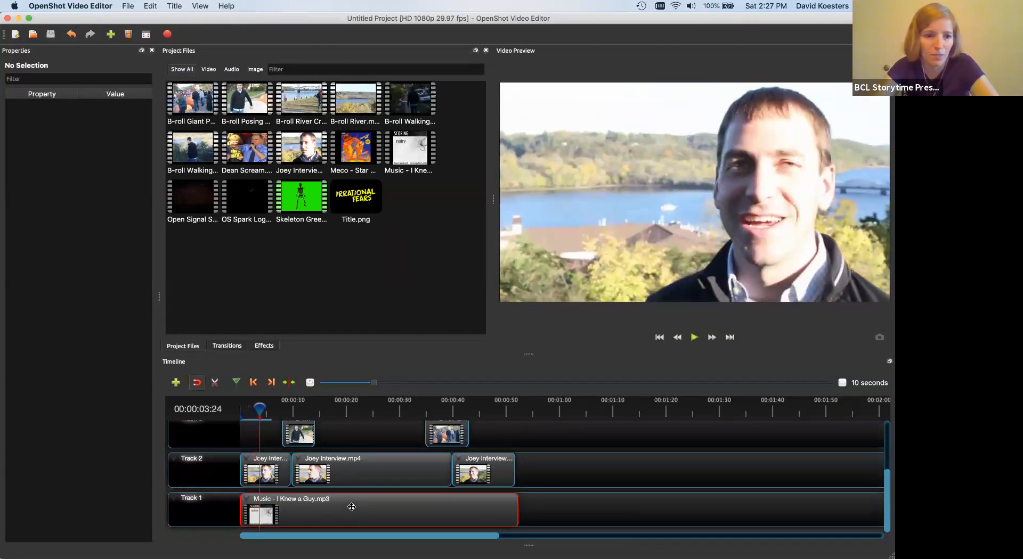
pyautogui.click(374, 478)
pyautogui.click(368, 505)
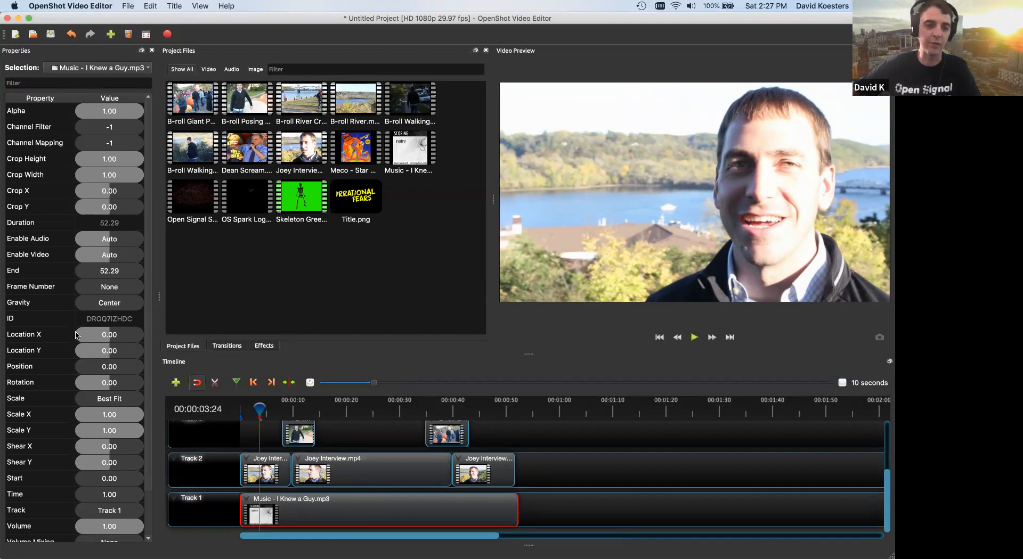
pyautogui.scroll(-3, 76, 338)
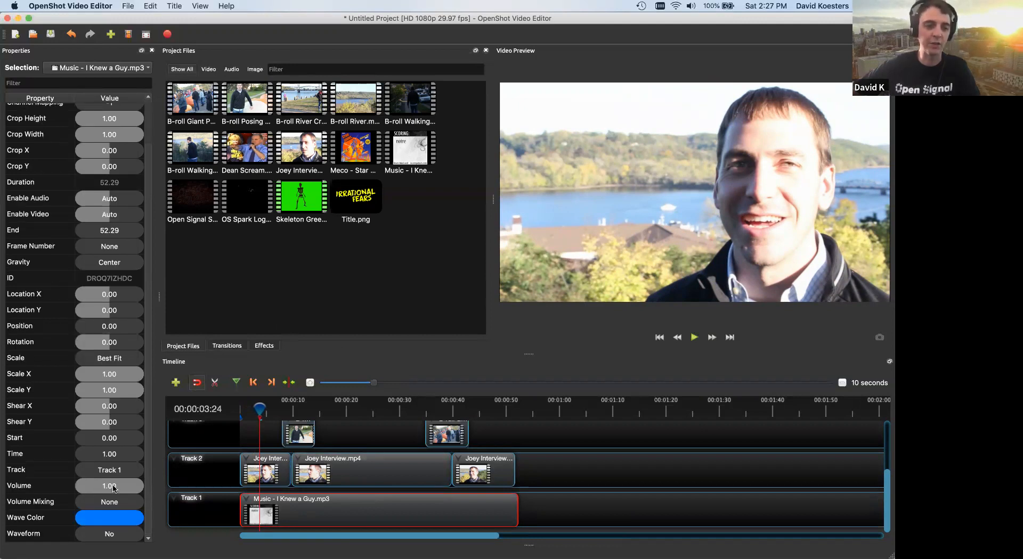
pyautogui.moveTo(114, 489); pyautogui.dragTo(109, 488)
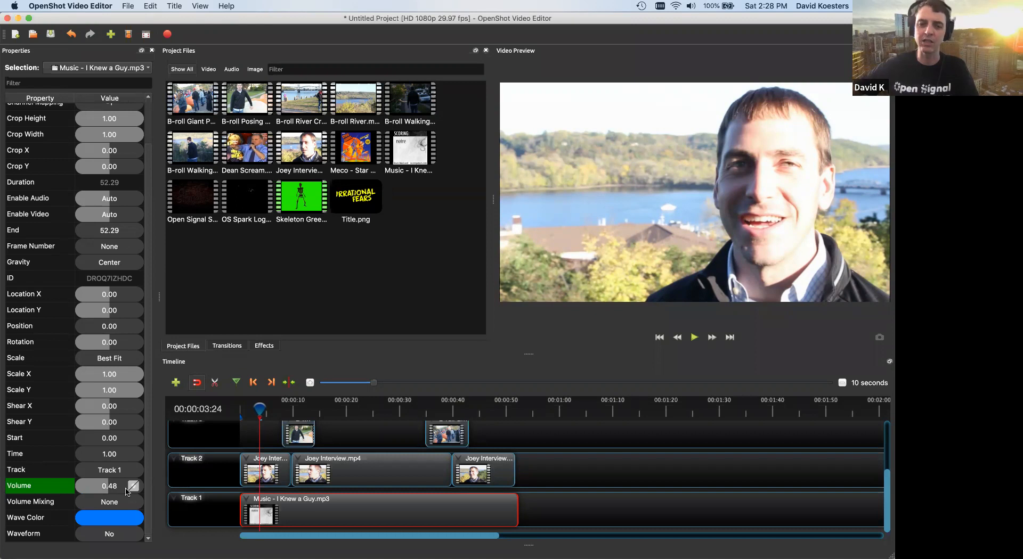
# Set the music clip's volume to 0.
pyautogui.doubleClick(127, 489)
pyautogui.write('0')
pyautogui.press('Return')
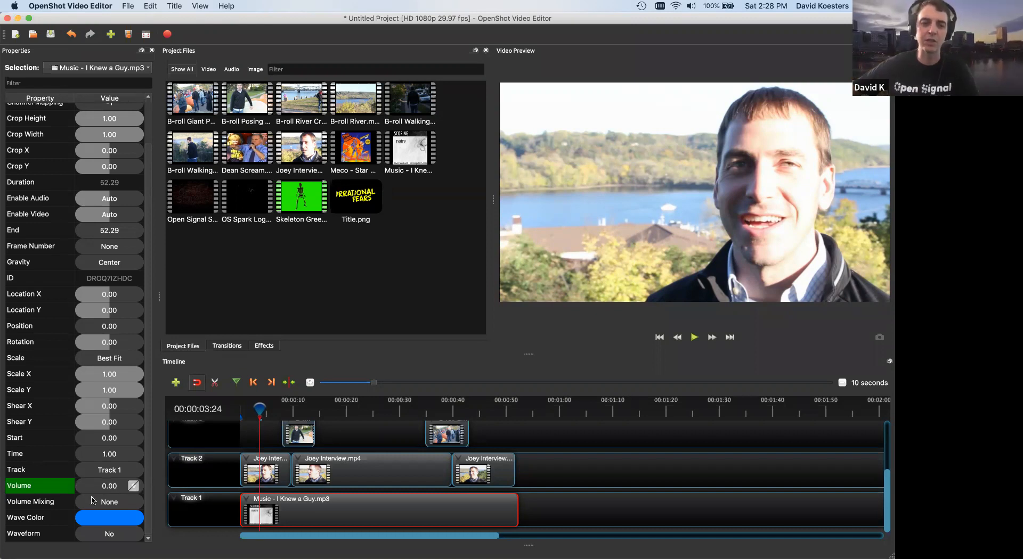
# Set the music clip's volume to 0.53 and play the timeline to check the balance against the interview.
pyautogui.moveTo(103, 489); pyautogui.dragTo(114, 493)
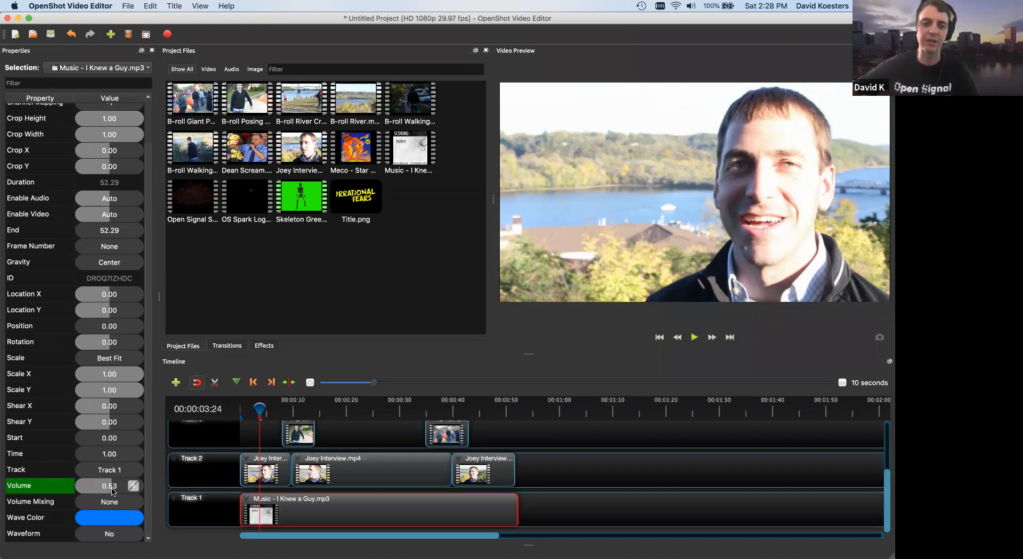
pyautogui.click(288, 524)
pyautogui.press('space')
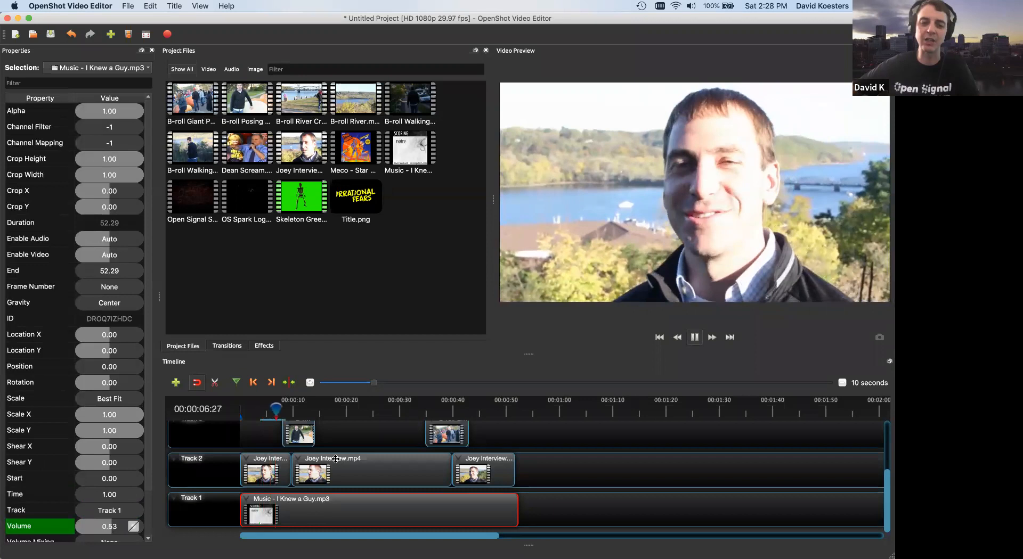
pyautogui.press('space')
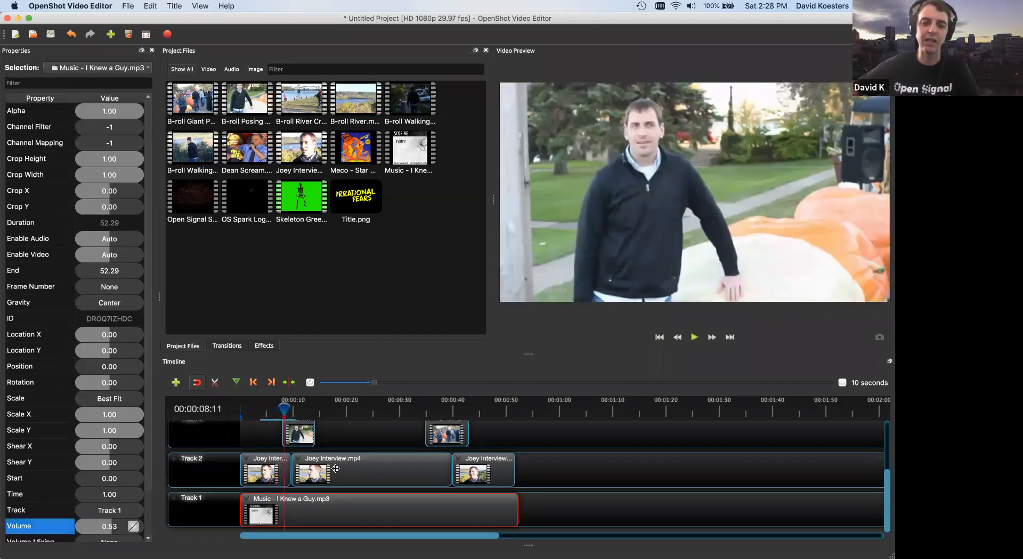
# Check the properties of the middle interview clip on Track 2 and play a few seconds with the music.
pyautogui.click(336, 468)
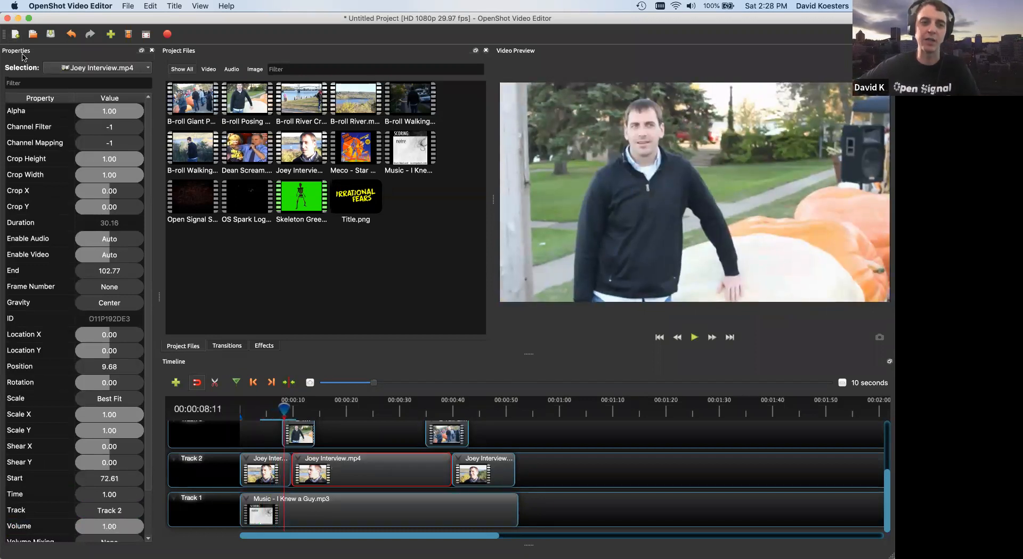
pyautogui.scroll(-2, 90, 410)
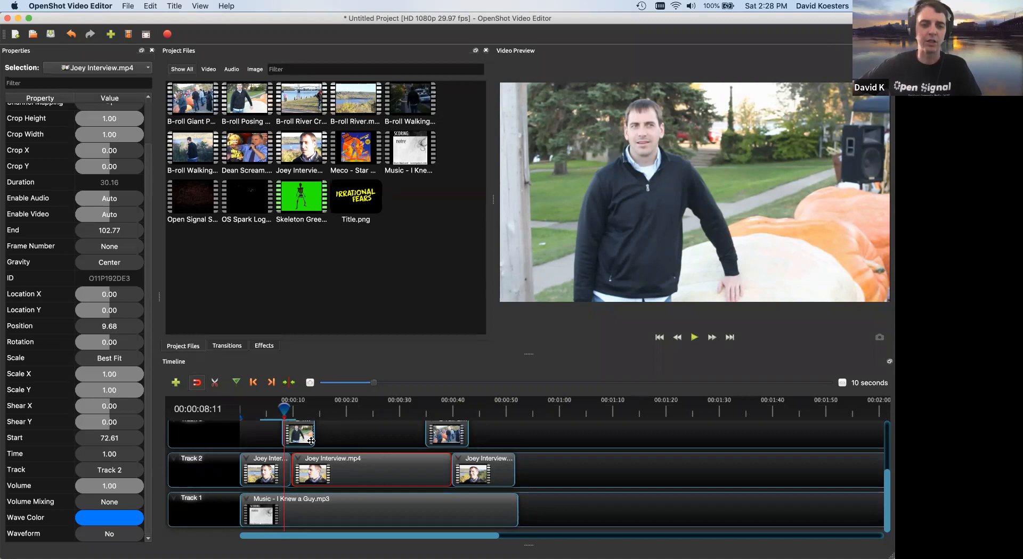
pyautogui.click(325, 510)
pyautogui.press('space')
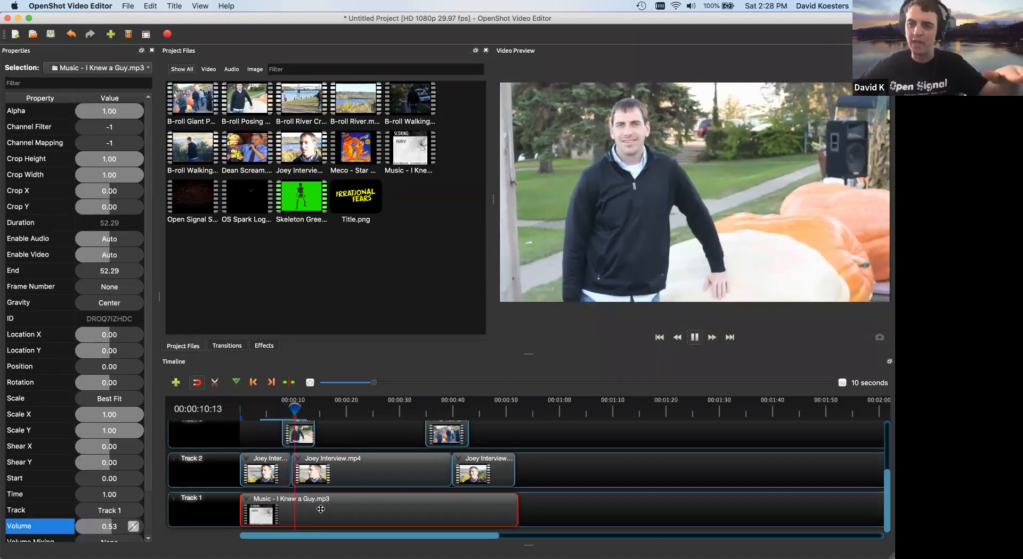
pyautogui.press('space')
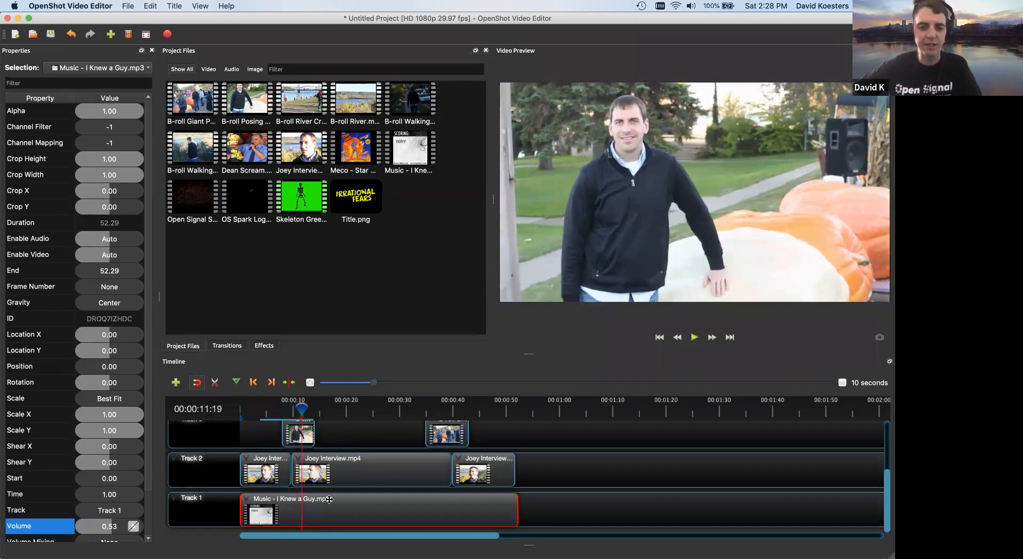
# Start a new static title, browse the available templates and choose Standard 2.
pyautogui.scroll(3, 330, 500)
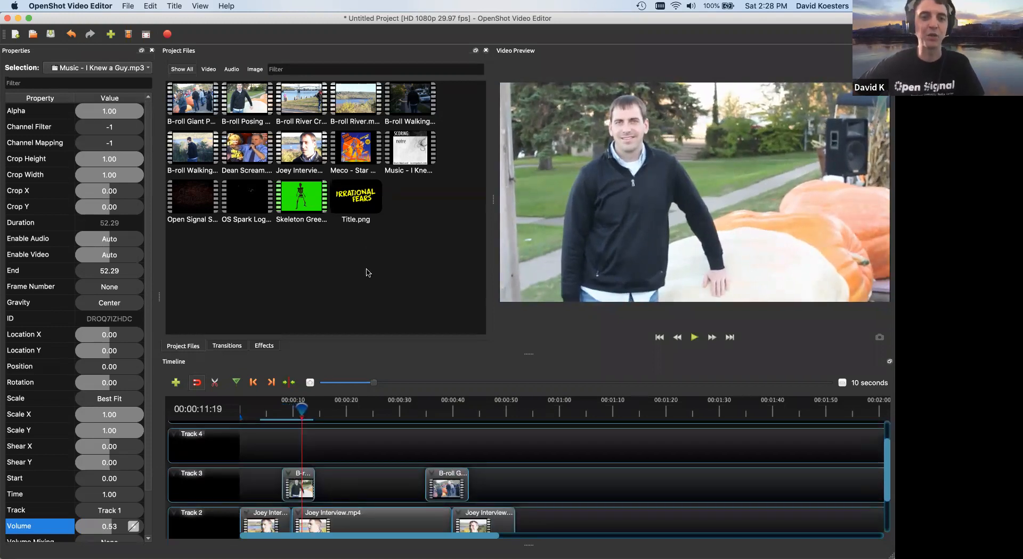
pyautogui.click(169, 6)
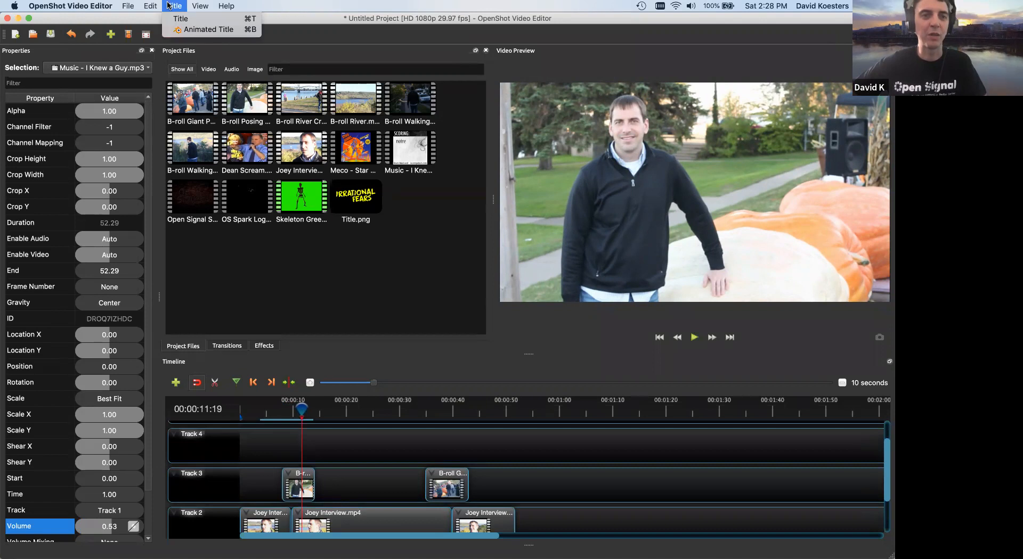
pyautogui.click(257, 294)
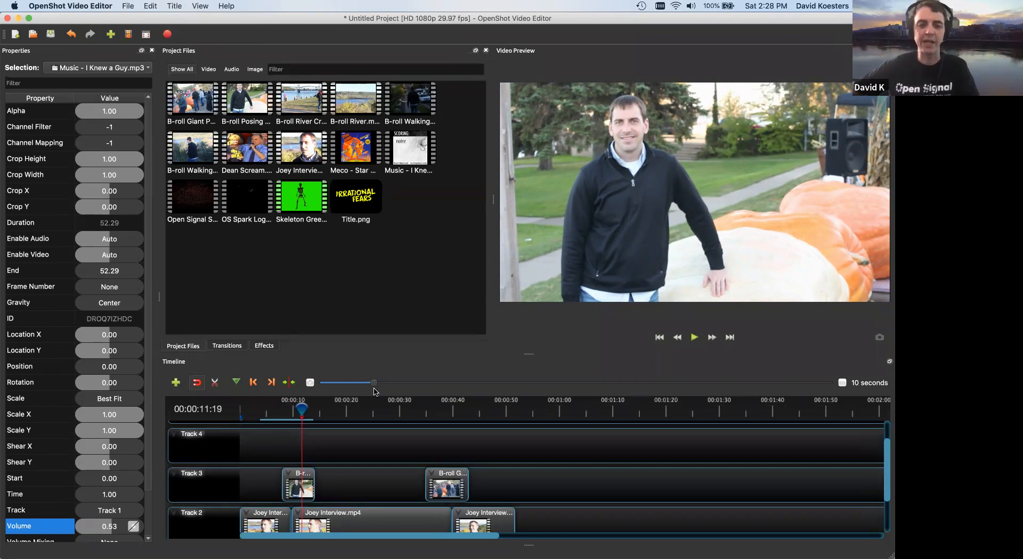
pyautogui.click(176, 6)
pyautogui.click(175, 7)
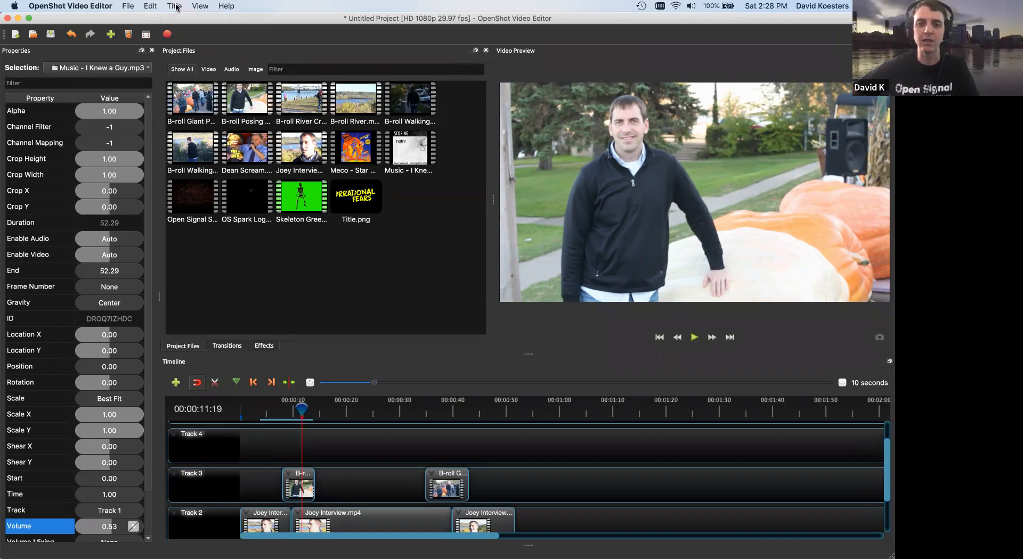
pyautogui.click(176, 6)
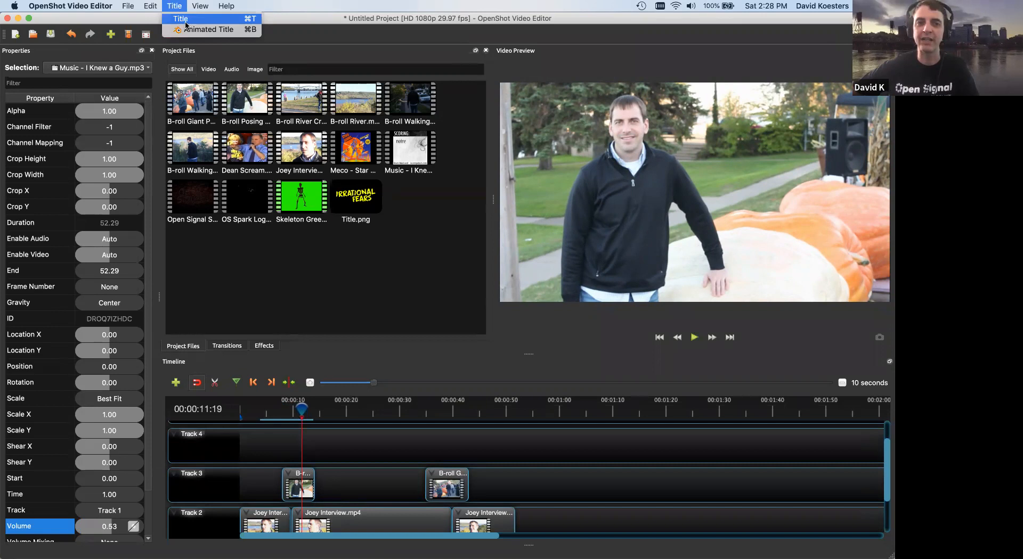
pyautogui.click(186, 23)
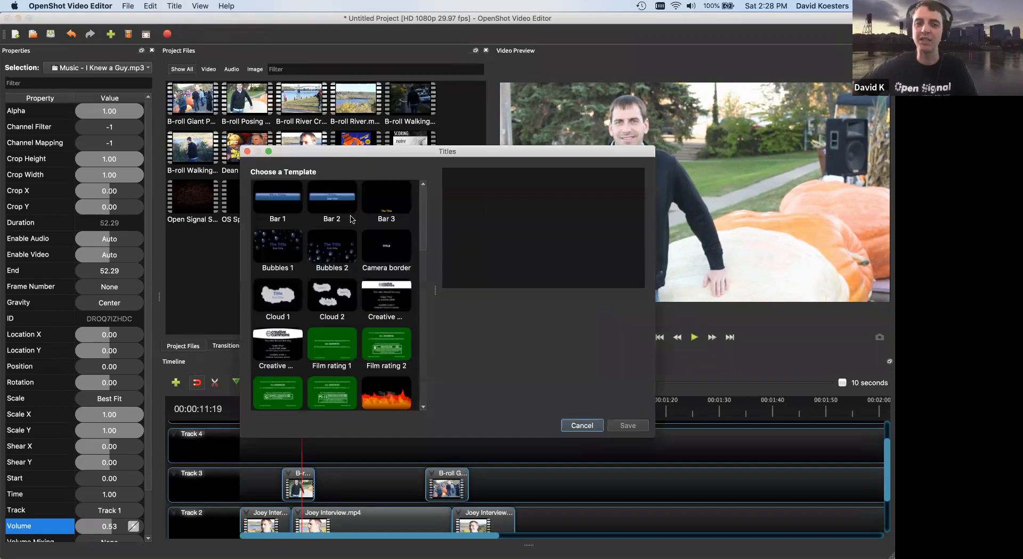
pyautogui.scroll(-10, 391, 279)
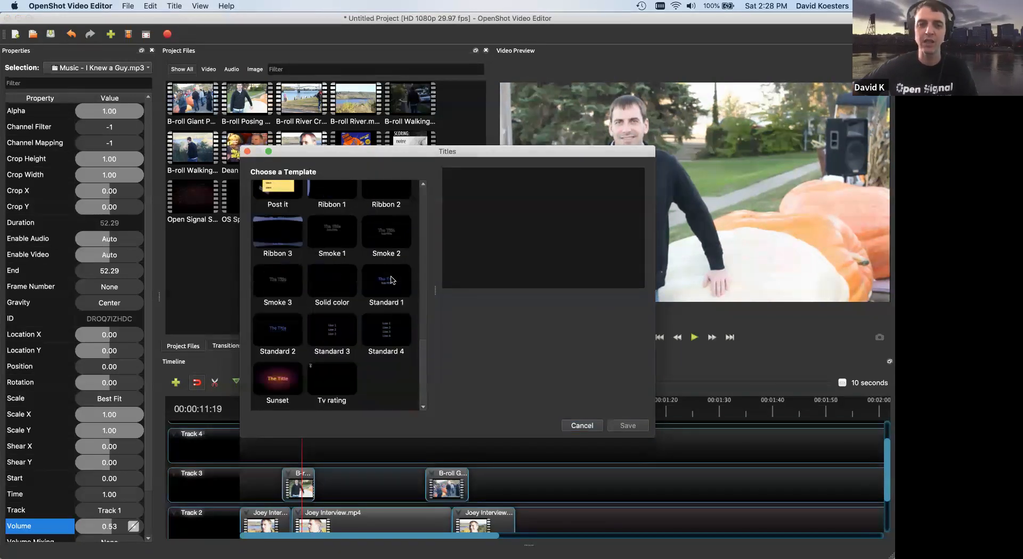
pyautogui.scroll(10, 392, 285)
pyautogui.scroll(-8, 393, 266)
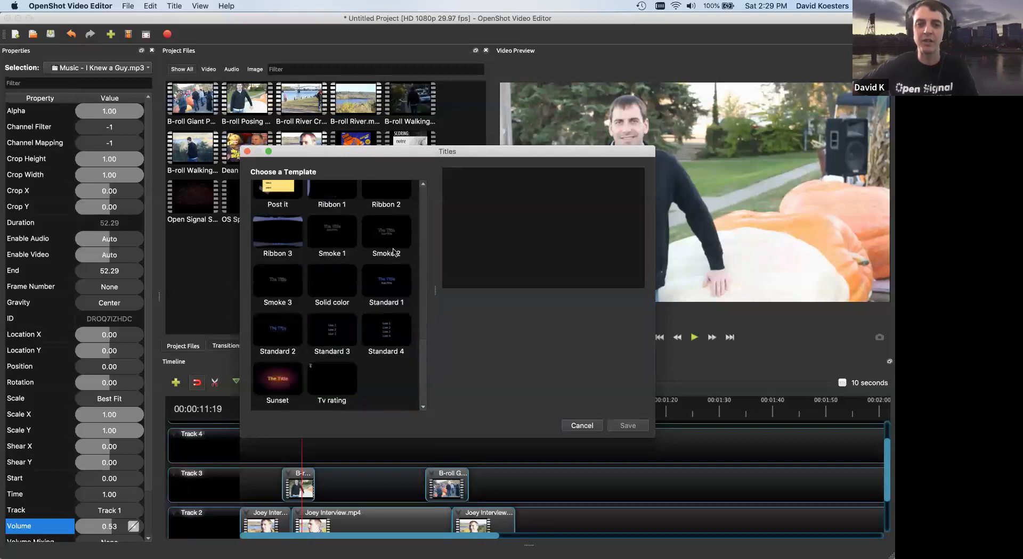
pyautogui.scroll(2, 393, 254)
pyautogui.scroll(-3, 373, 296)
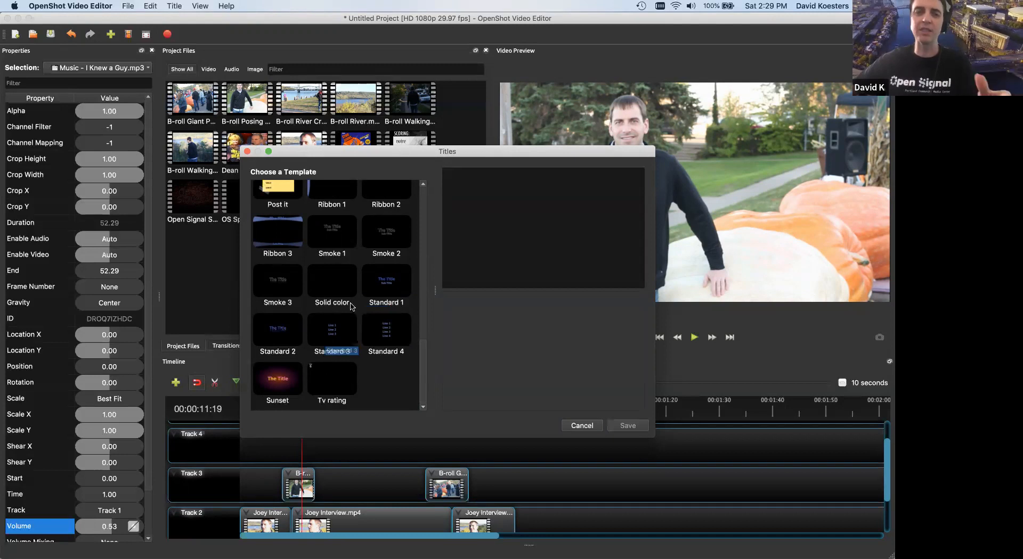
pyautogui.click(284, 332)
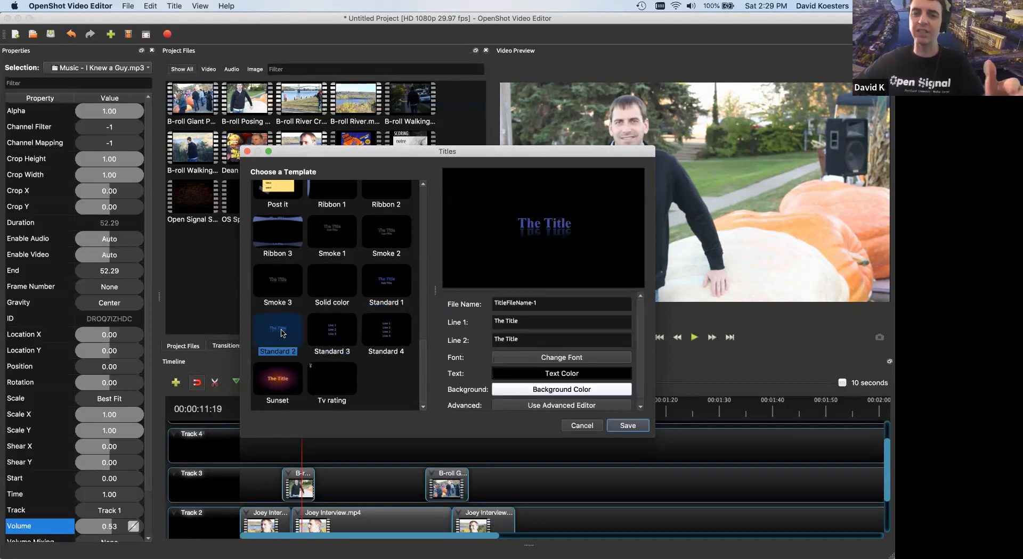
# Set both text lines of the title to "Interview".
pyautogui.moveTo(529, 323); pyautogui.dragTo(430, 320)
pyautogui.write('Interview')
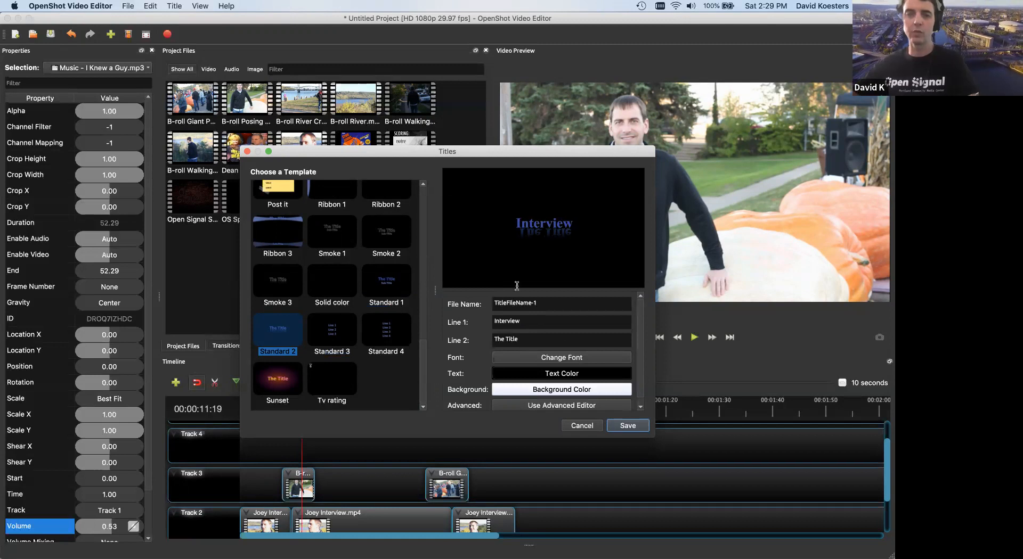
pyautogui.moveTo(540, 339); pyautogui.dragTo(462, 336)
pyautogui.write('Interview')
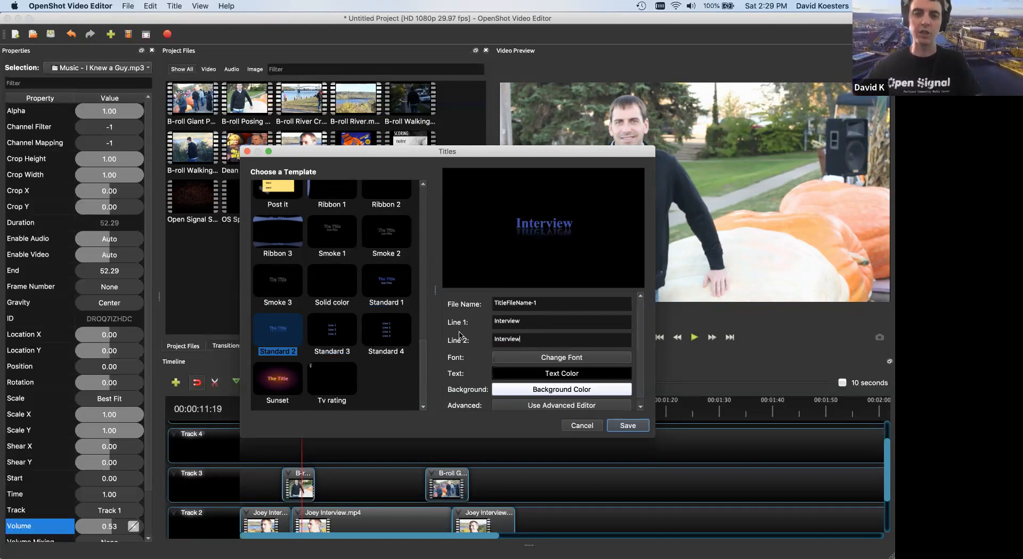
# Try to set the title's text color to a yellow hue picked from the color spectrum.
pyautogui.click(562, 374)
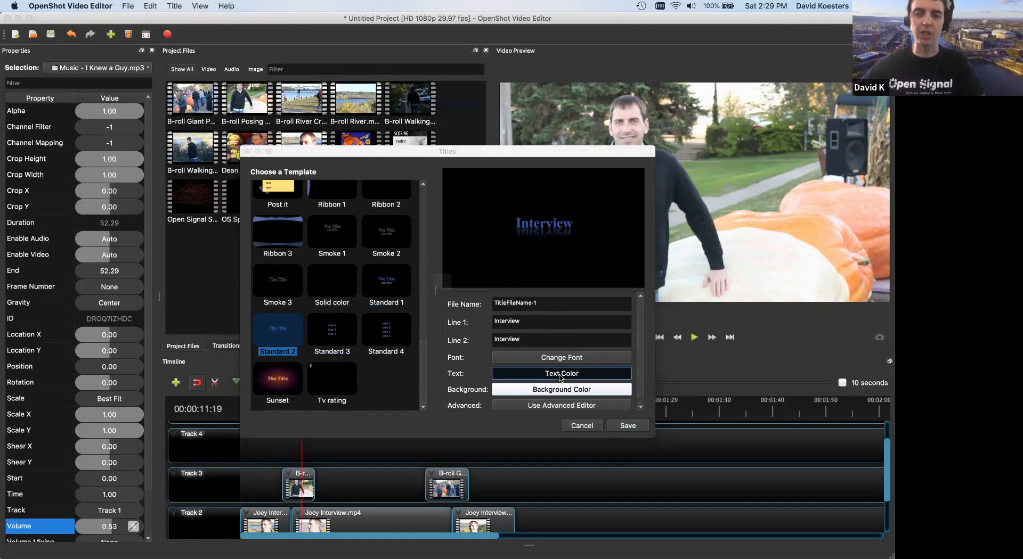
pyautogui.click(533, 185)
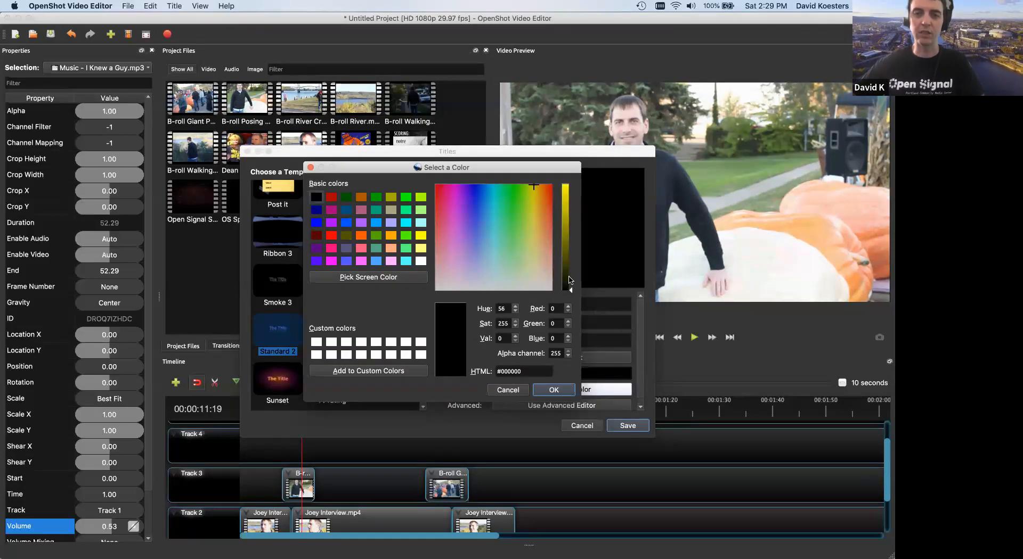
pyautogui.click(559, 387)
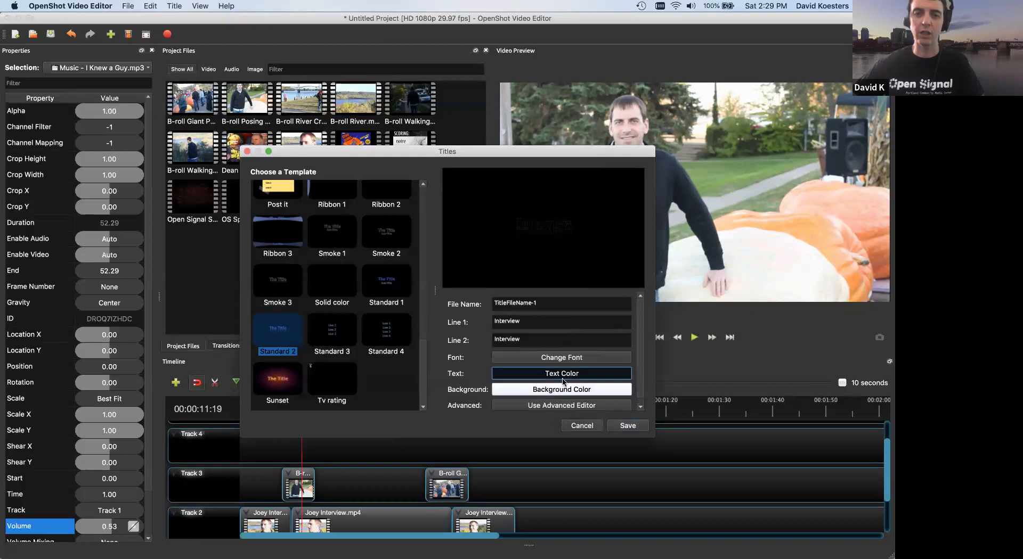
# Set the title's text color to the basic bright yellow and save the title into the project.
pyautogui.click(567, 374)
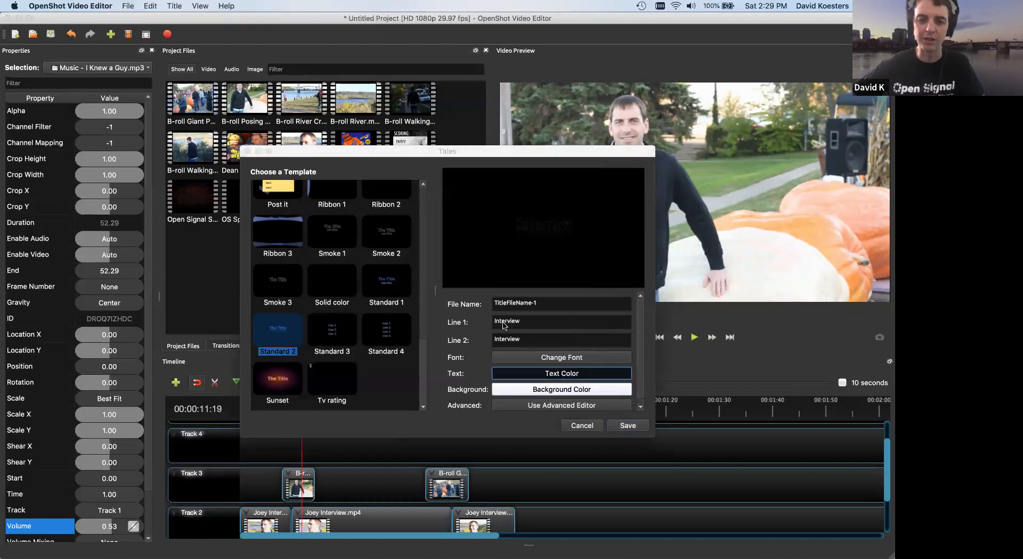
pyautogui.click(533, 186)
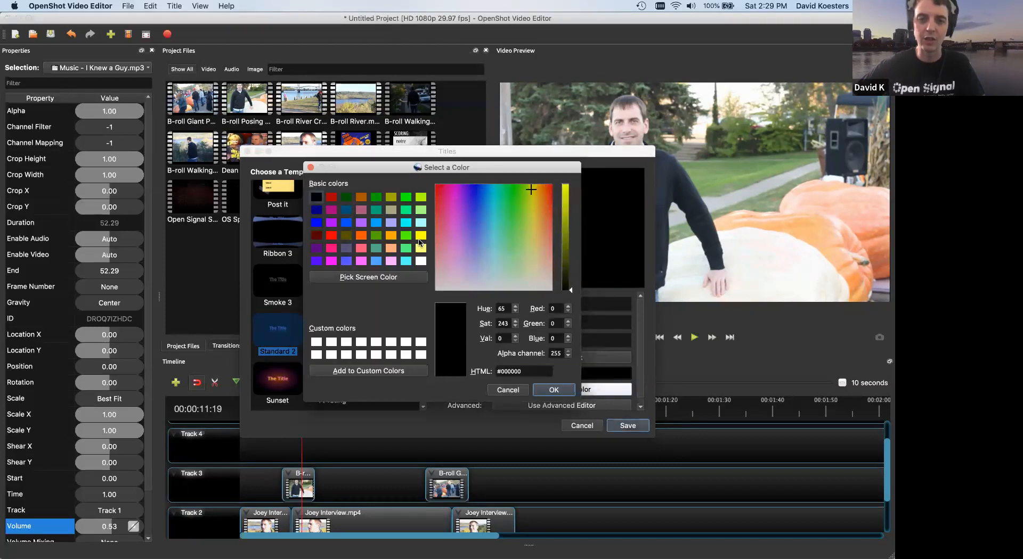
pyautogui.click(421, 235)
pyautogui.click(567, 388)
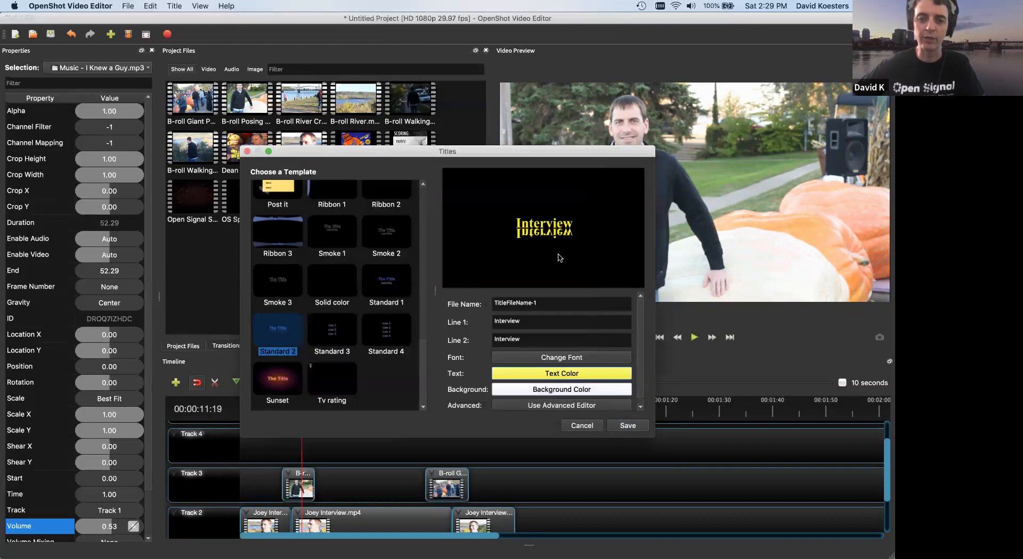
pyautogui.click(617, 427)
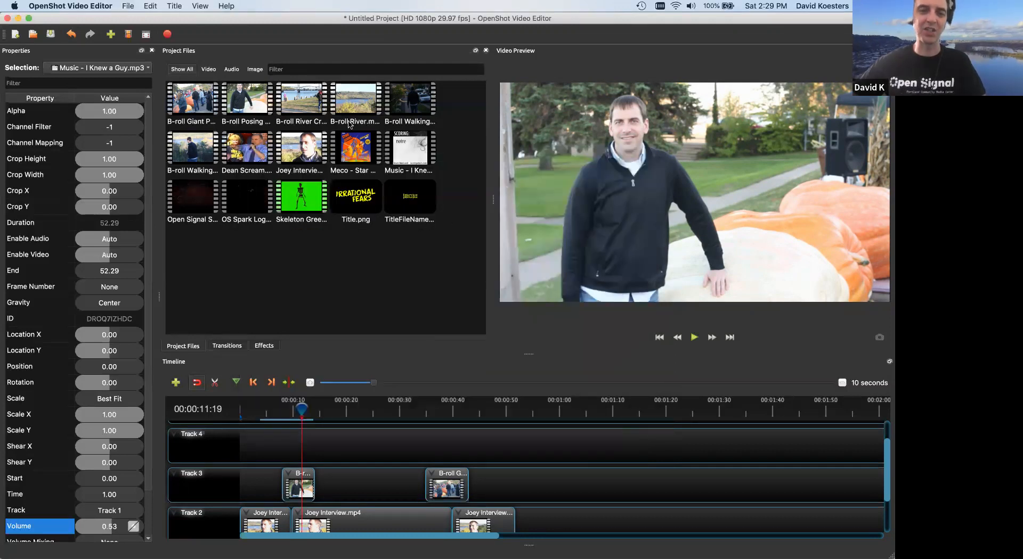
# Place the new Interview title at the start of Track 4 with a length of about 30.8 seconds.
pyautogui.moveTo(402, 197); pyautogui.dragTo(340, 447)
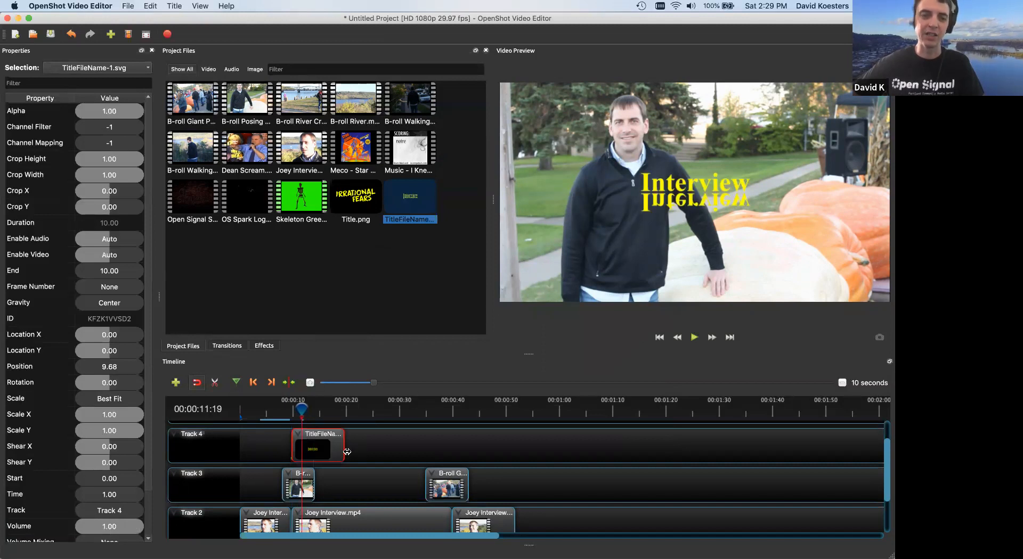
pyautogui.moveTo(342, 450); pyautogui.dragTo(498, 451)
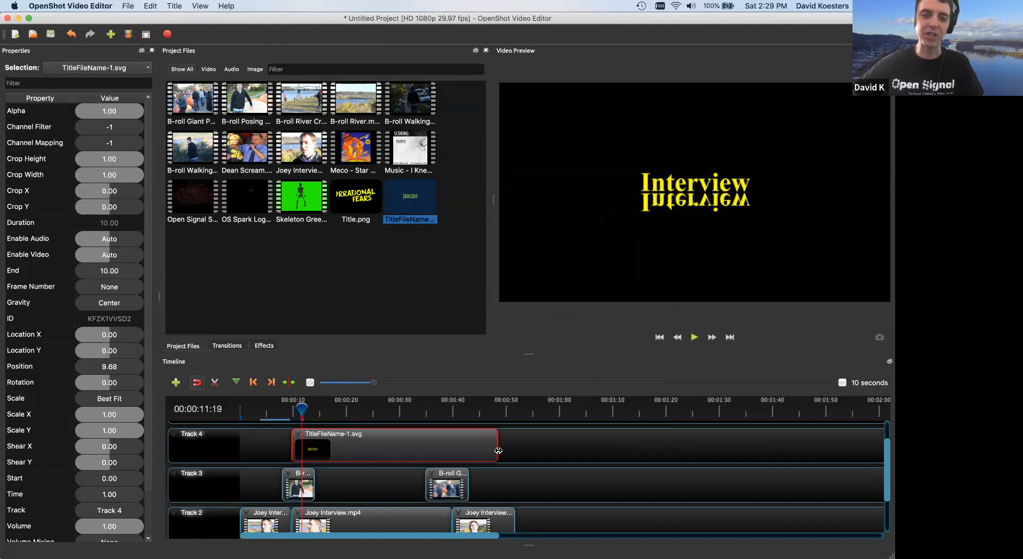
pyautogui.moveTo(385, 443); pyautogui.dragTo(315, 441)
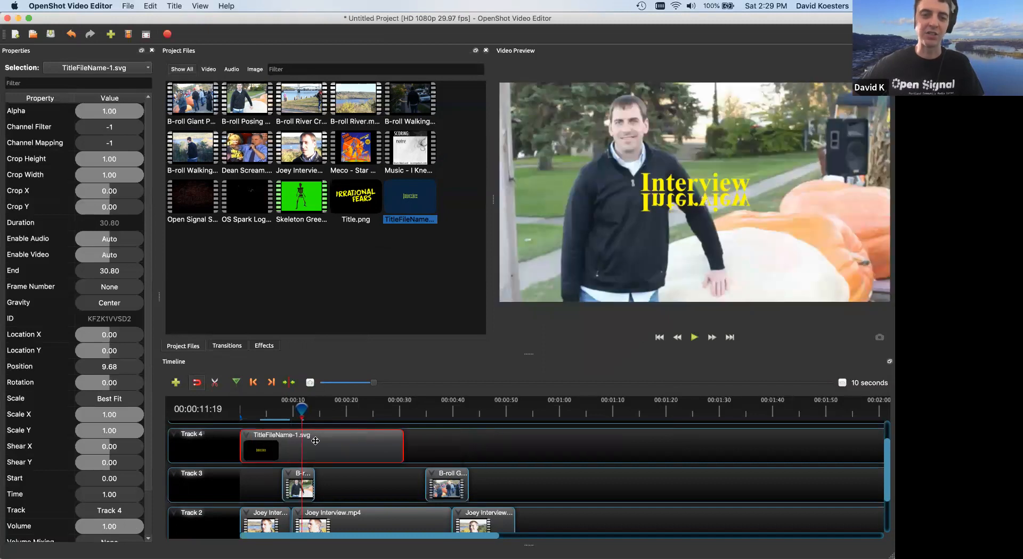
# Shift the interview and B-roll clips on Tracks 2 and 3 about 6 seconds later, enlarging the timeline area to reach all tracks.
pyautogui.scroll(-2, 542, 482)
pyautogui.moveTo(509, 461); pyautogui.dragTo(241, 506)
pyautogui.moveTo(296, 451); pyautogui.dragTo(312, 450)
pyautogui.moveTo(532, 353); pyautogui.dragTo(532, 297)
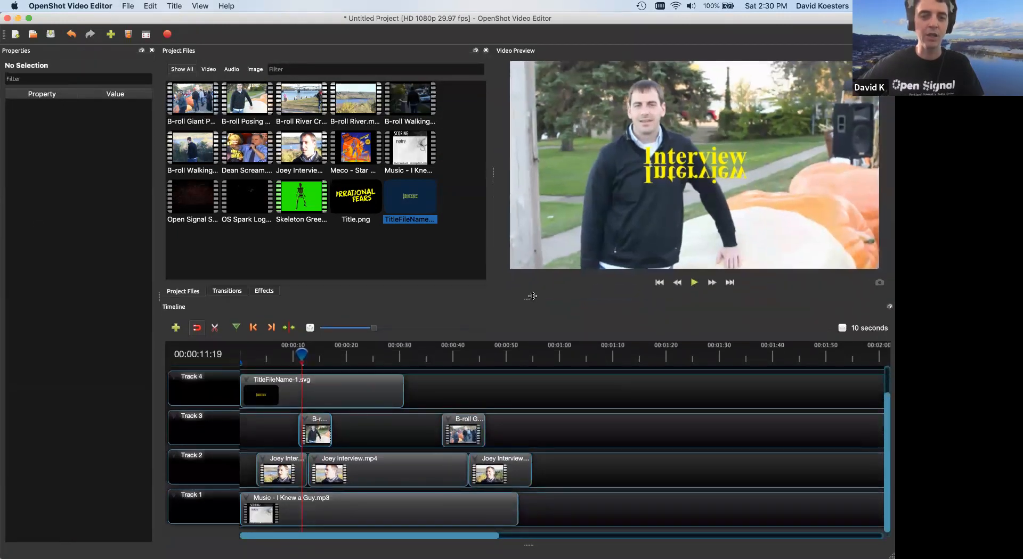
pyautogui.moveTo(562, 419); pyautogui.dragTo(272, 521)
pyautogui.moveTo(325, 427); pyautogui.dragTo(340, 426)
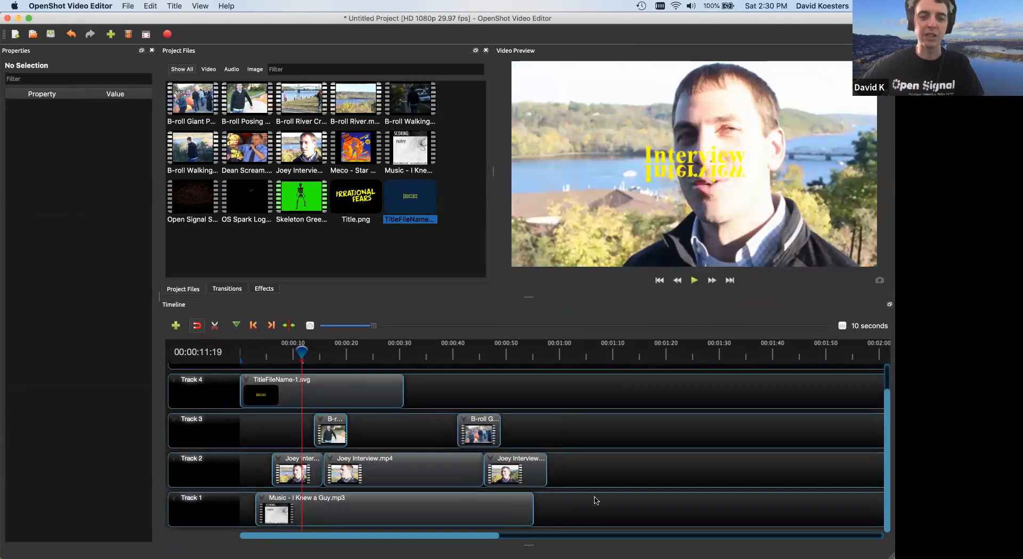
# Move the music clip back to the start of Track 1 and shorten the Track 4 title to about 12.7 seconds.
pyautogui.moveTo(386, 510); pyautogui.dragTo(371, 510)
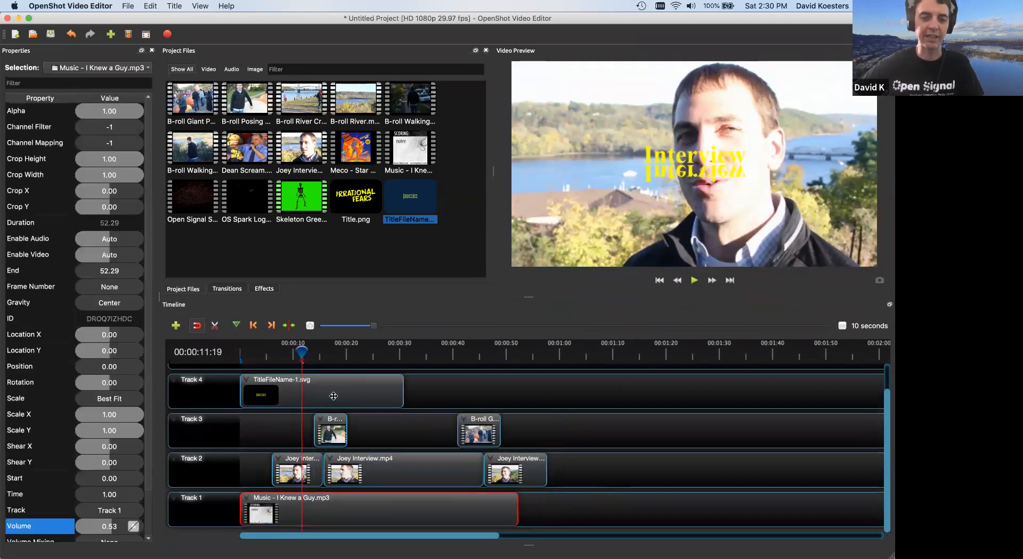
pyautogui.click(334, 396)
pyautogui.moveTo(403, 392); pyautogui.dragTo(307, 394)
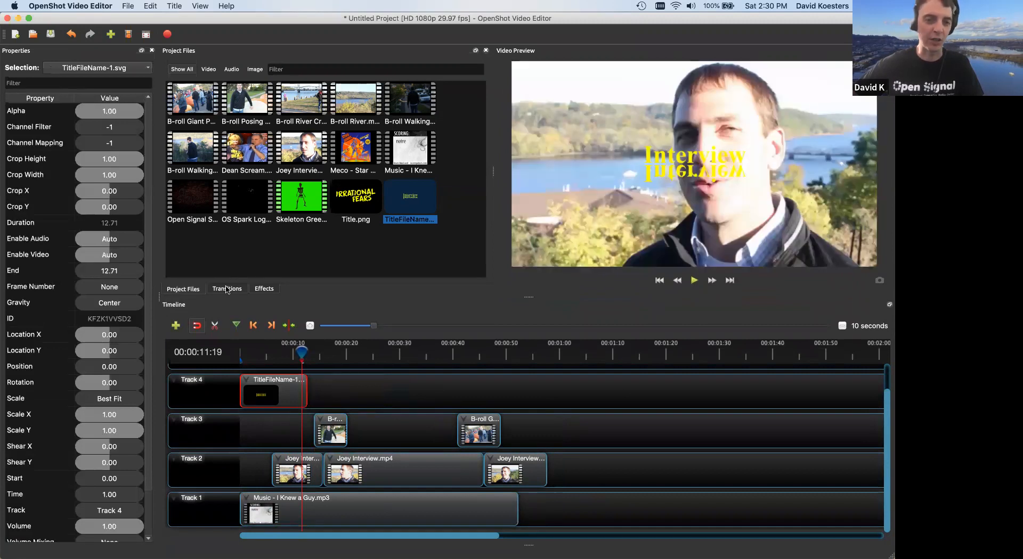
# Apply the Blur effect to the first B-roll clip on Track 3 and preview the frame at 00:00:18:01.
pyautogui.click(227, 289)
pyautogui.click(264, 290)
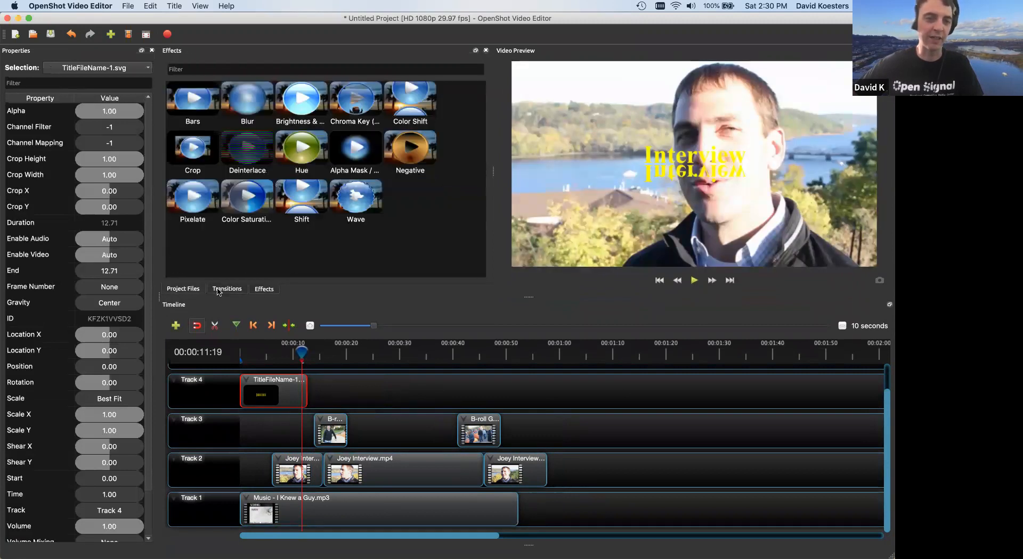
pyautogui.click(226, 289)
pyautogui.click(264, 289)
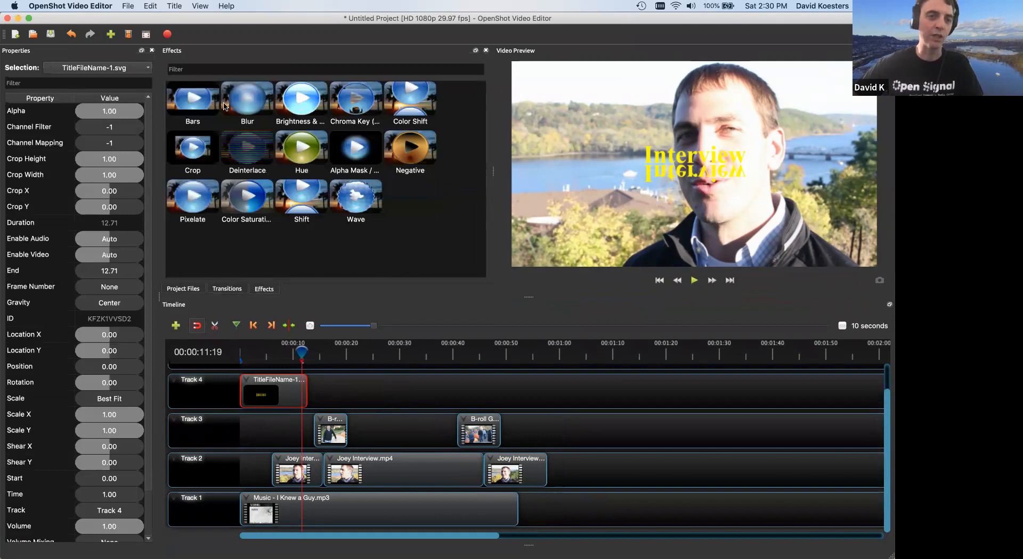
pyautogui.click(240, 104)
pyautogui.moveTo(248, 104); pyautogui.dragTo(325, 433)
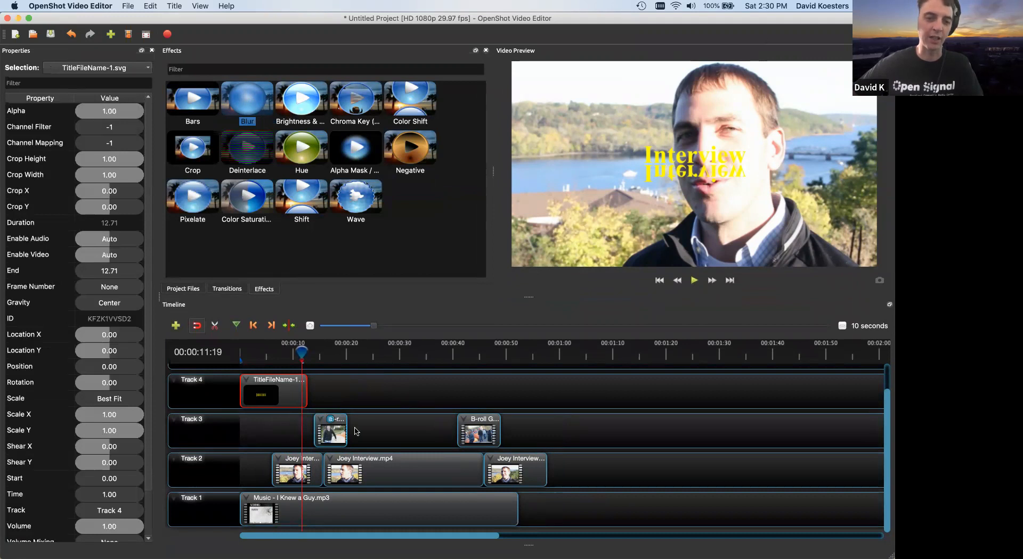
pyautogui.click(330, 421)
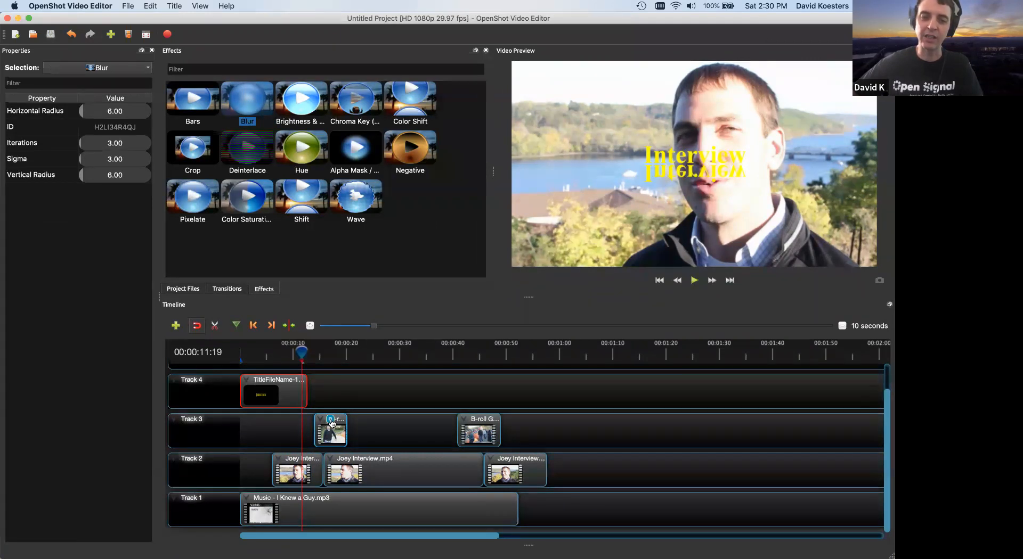
pyautogui.click(335, 349)
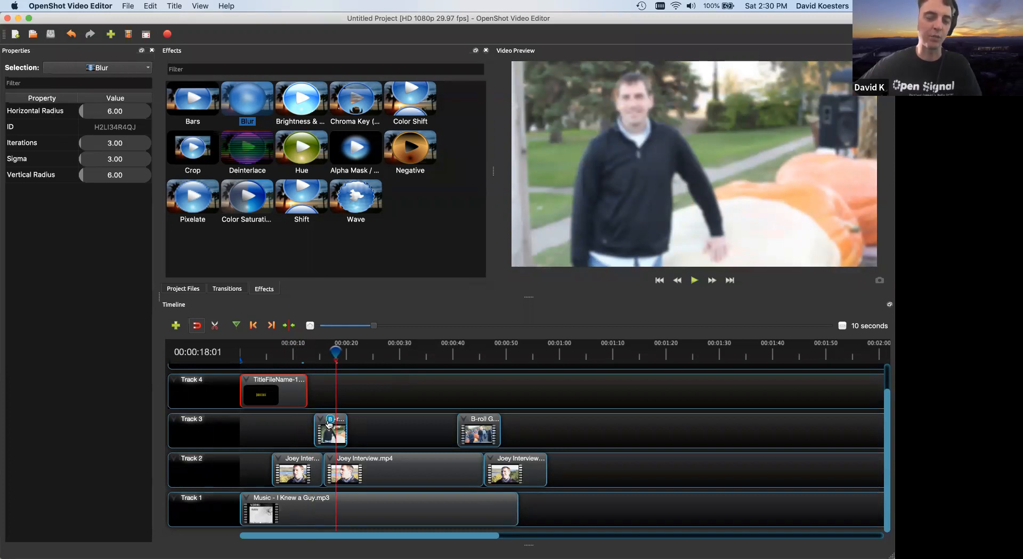
# Remove the Blur effect from the first B-roll clip on Track 3.
pyautogui.rightClick(330, 424)
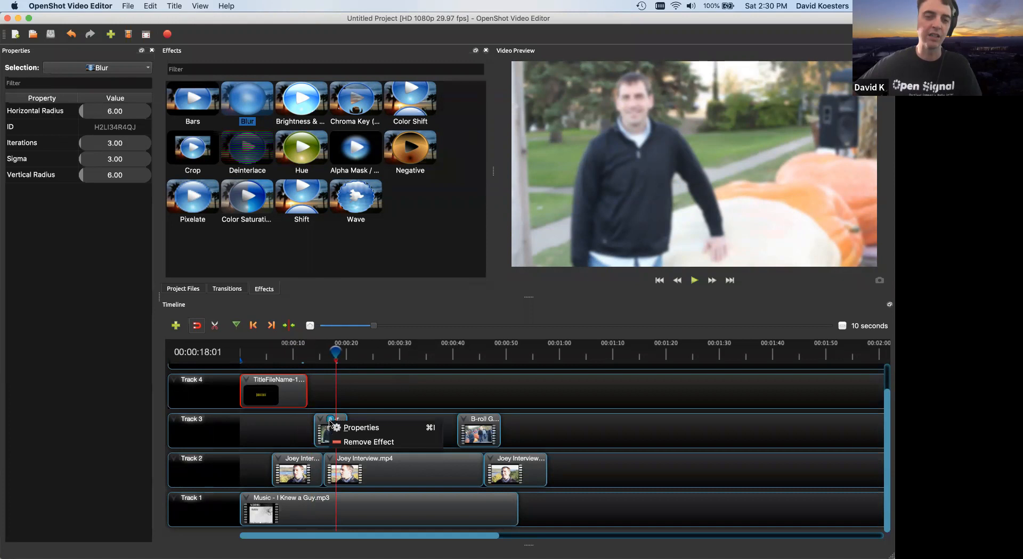
pyautogui.click(353, 442)
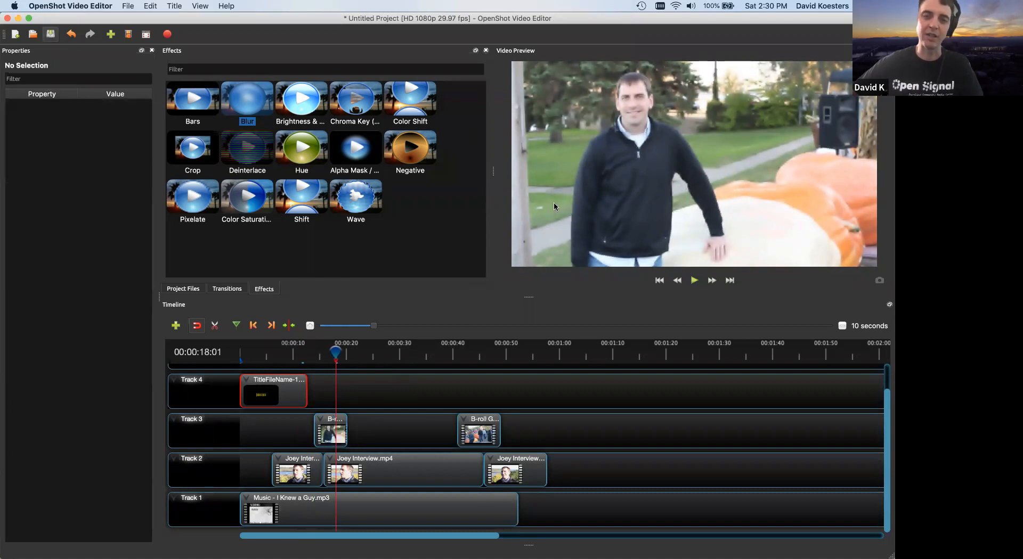
# Apply the Hue effect to the first B-roll clip on Track 3 and display its properties.
pyautogui.moveTo(299, 149); pyautogui.dragTo(325, 431)
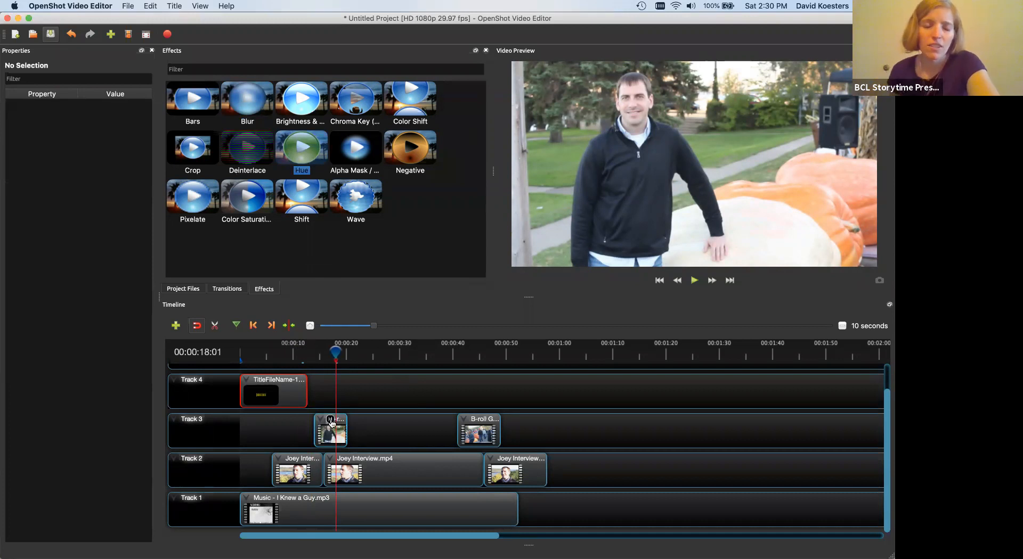
pyautogui.click(331, 423)
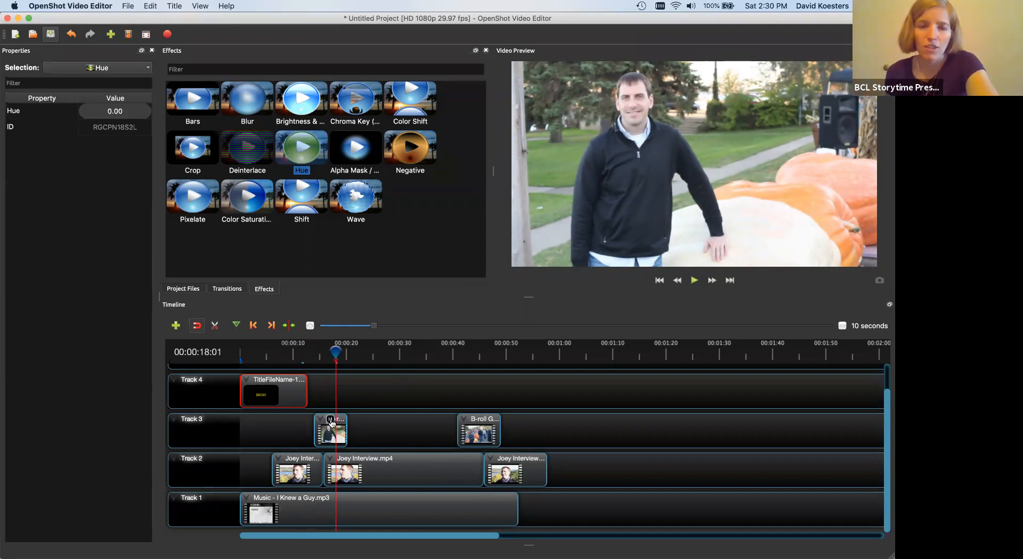
pyautogui.click(339, 422)
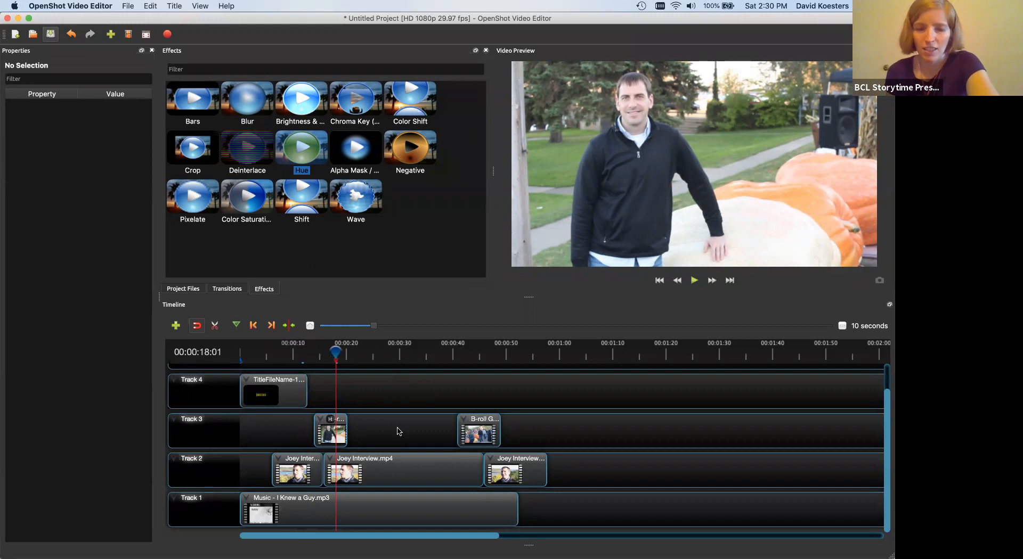
pyautogui.click(325, 433)
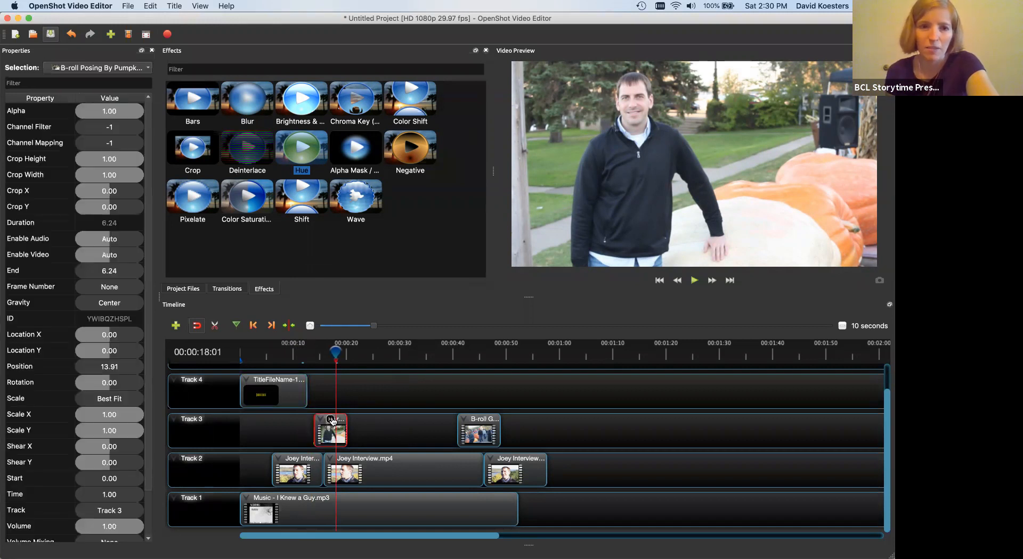
# Remove the Hue effect from the first B-roll clip on Track 3.
pyautogui.rightClick(330, 420)
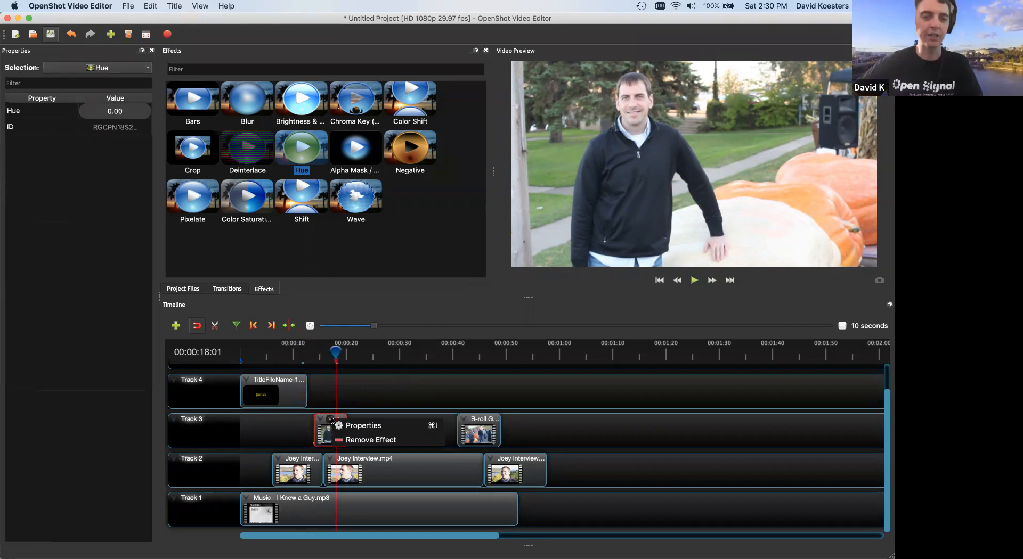
pyautogui.click(330, 421)
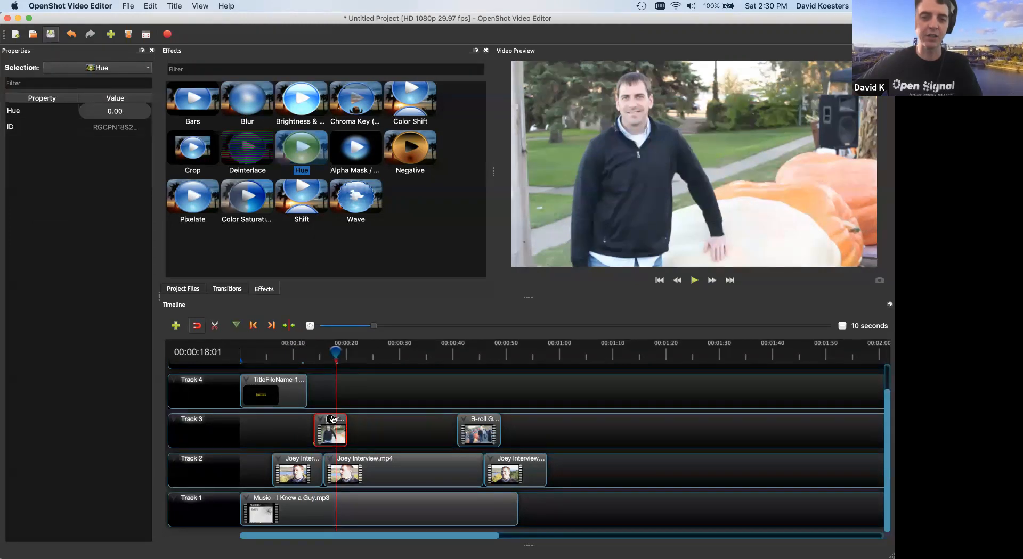
pyautogui.rightClick(330, 422)
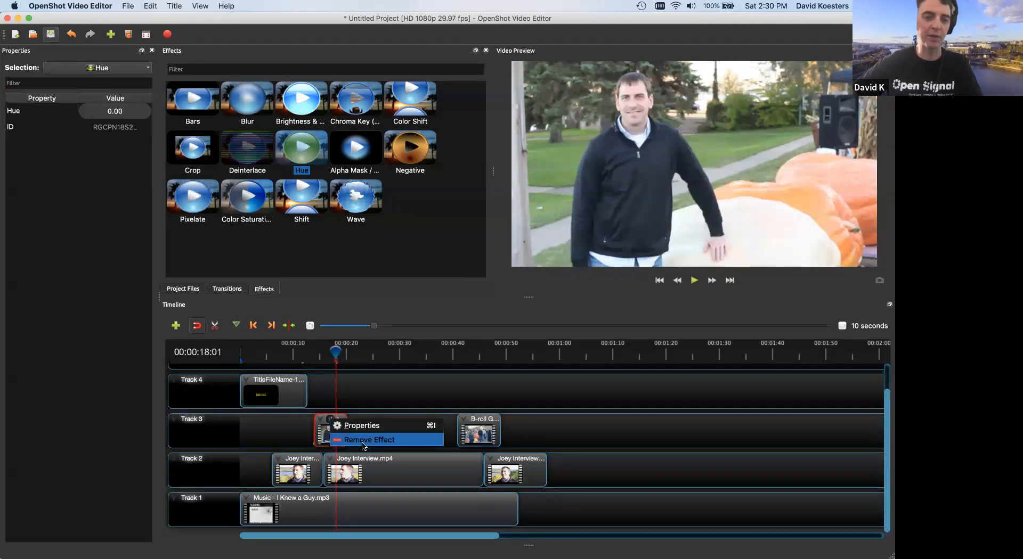
pyautogui.click(431, 439)
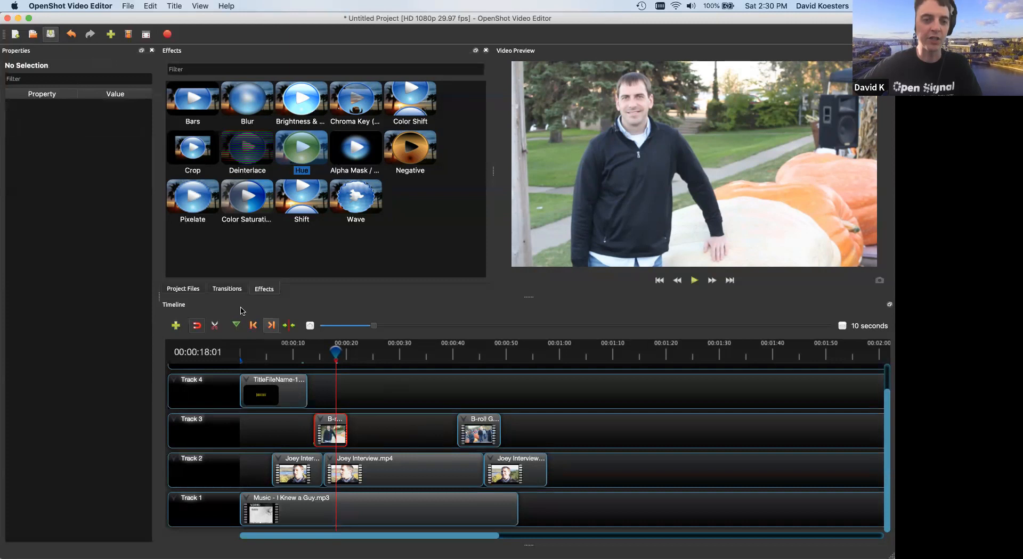
# Add a Fade transition about 3.9 seconds long at the start of the title on Track 4.
pyautogui.click(228, 290)
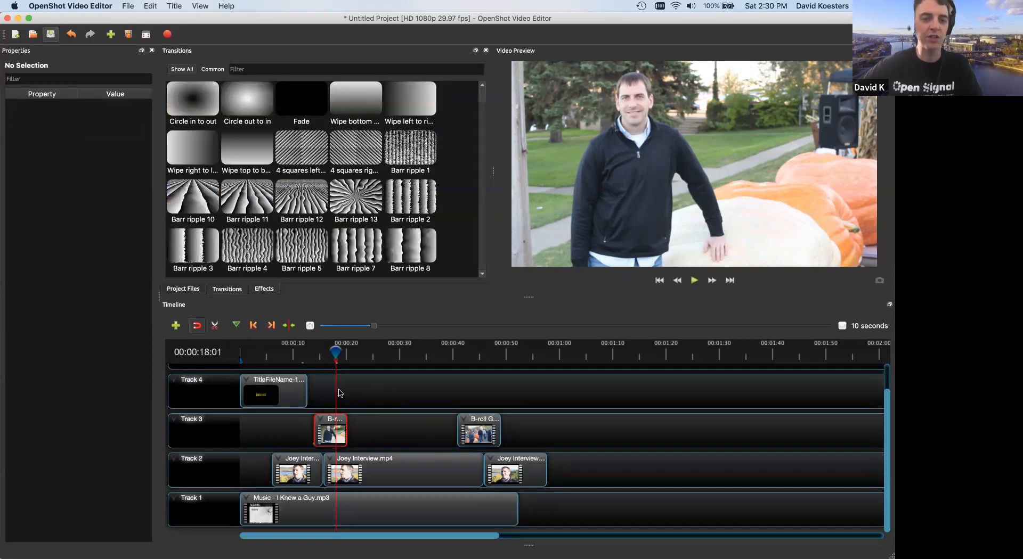
pyautogui.moveTo(294, 99); pyautogui.dragTo(248, 393)
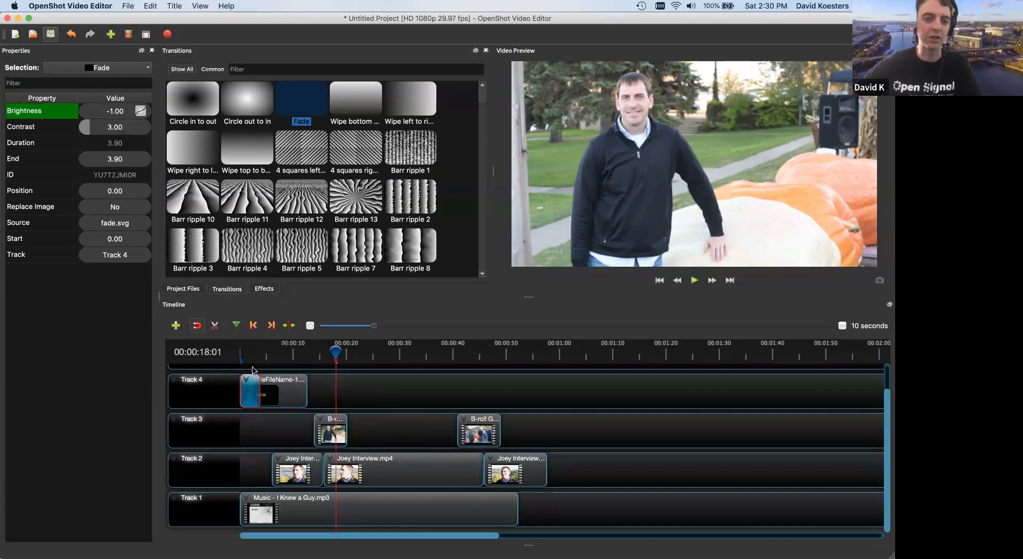
# Shift the Track 1 music clip to 3.90 seconds and preview the title's fade-in from the start of the timeline.
pyautogui.click(236, 352)
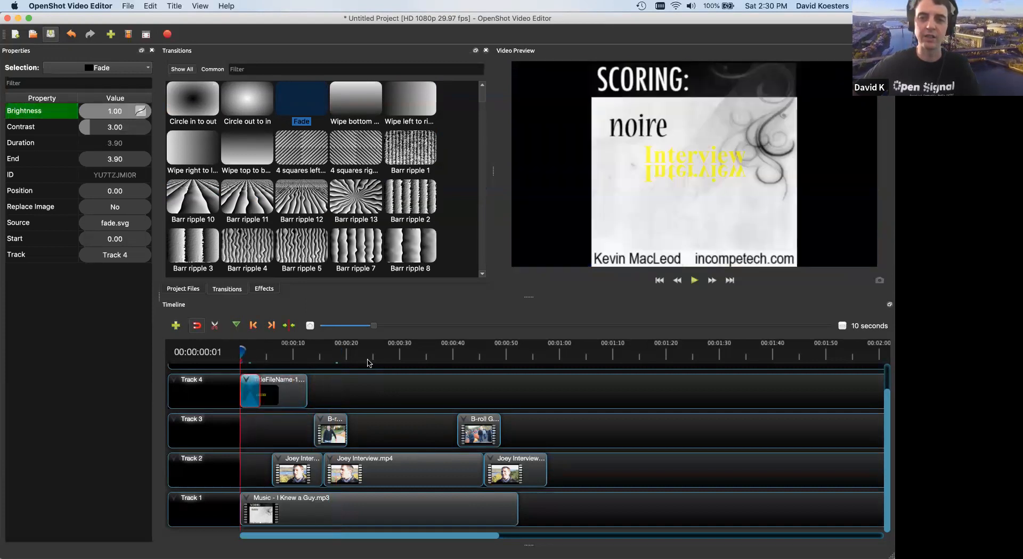
pyautogui.moveTo(292, 517); pyautogui.dragTo(314, 516)
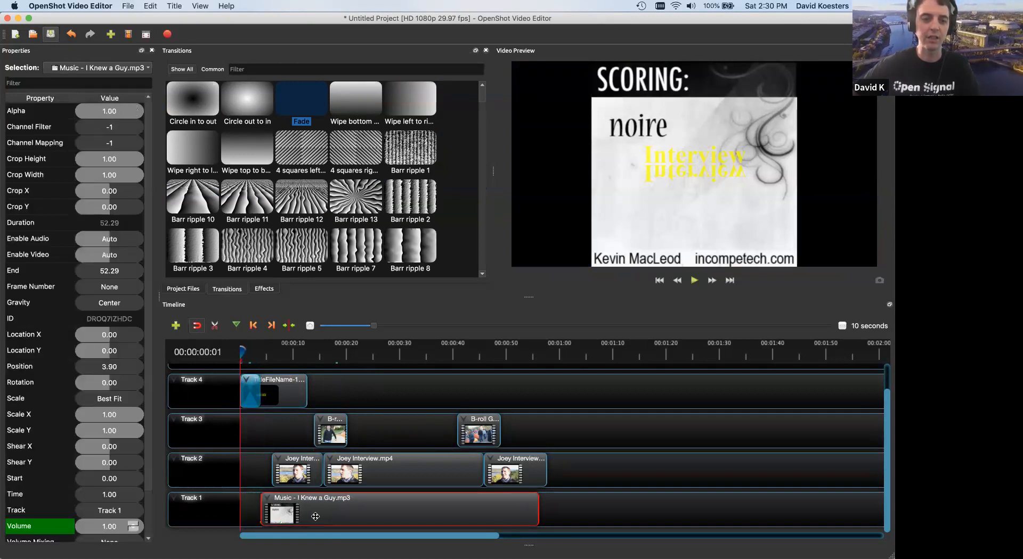
pyautogui.press('space')
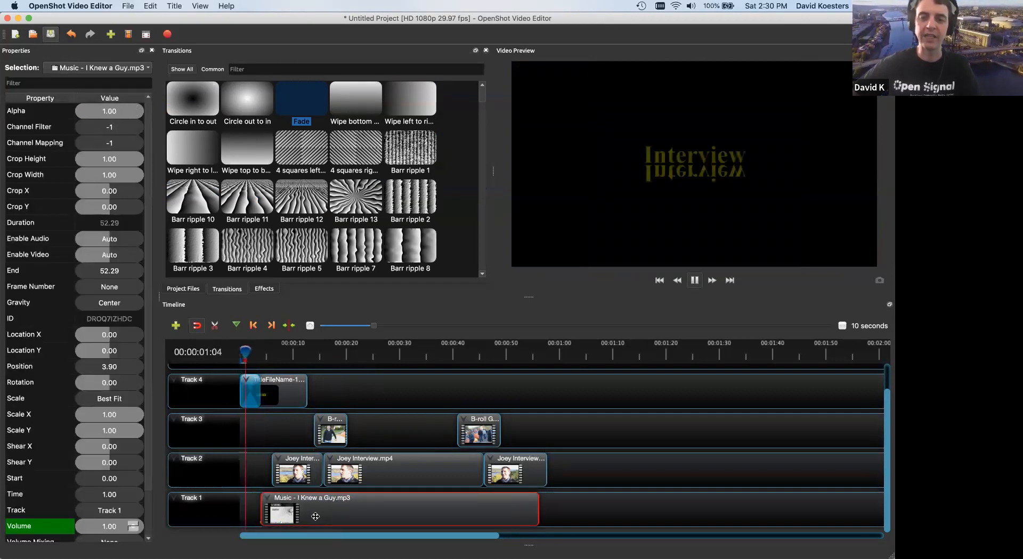
pyautogui.press('space')
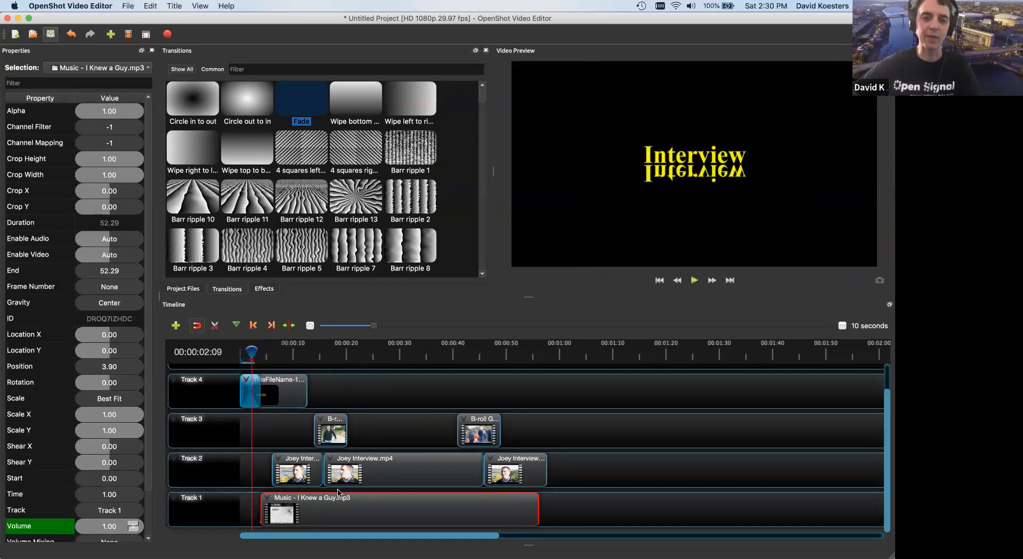
# Browse the list of available transitions.
pyautogui.scroll(-15, 423, 193)
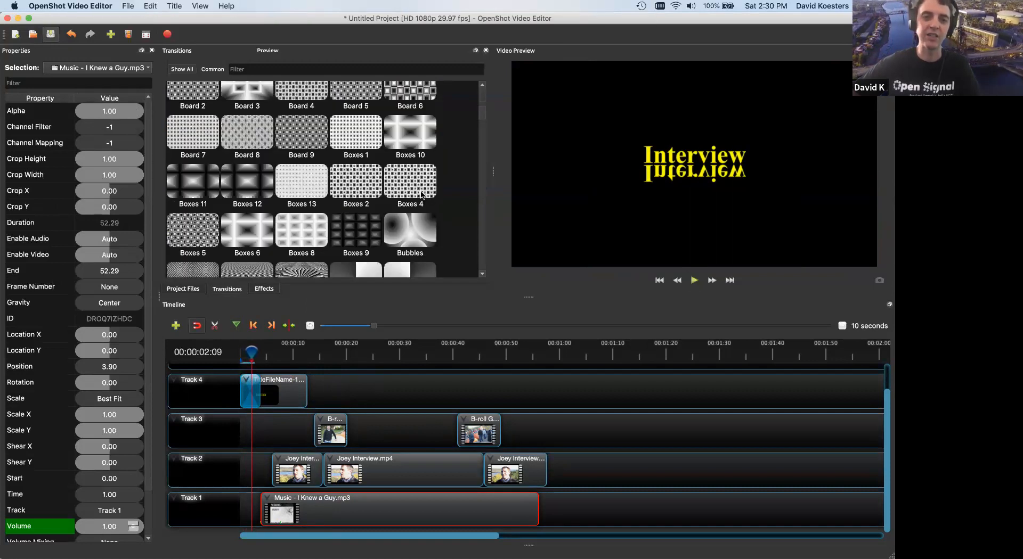
pyautogui.scroll(-15, 407, 205)
pyautogui.scroll(20, 404, 209)
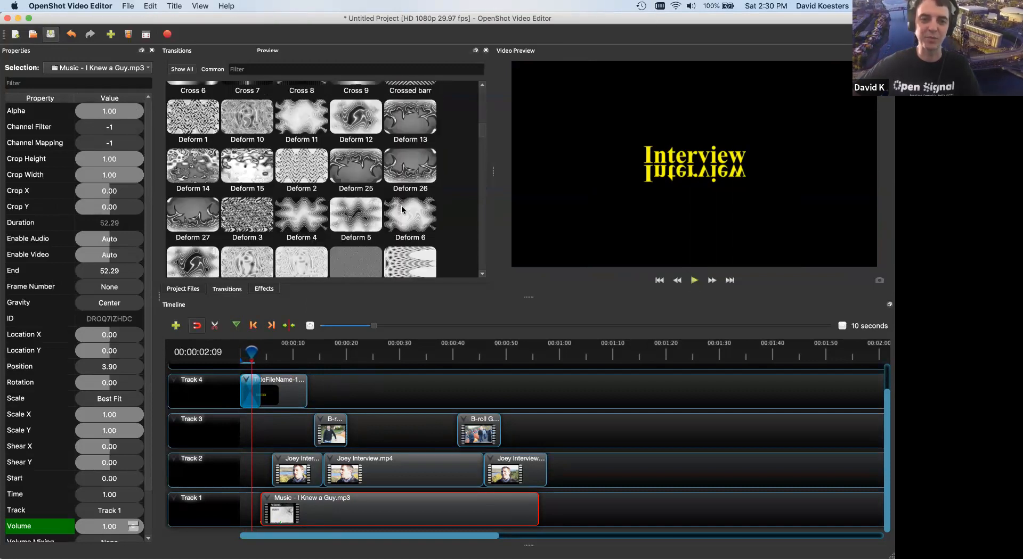
pyautogui.scroll(-12, 401, 213)
pyautogui.scroll(-15, 401, 213)
pyautogui.scroll(13, 394, 216)
pyautogui.scroll(15, 393, 218)
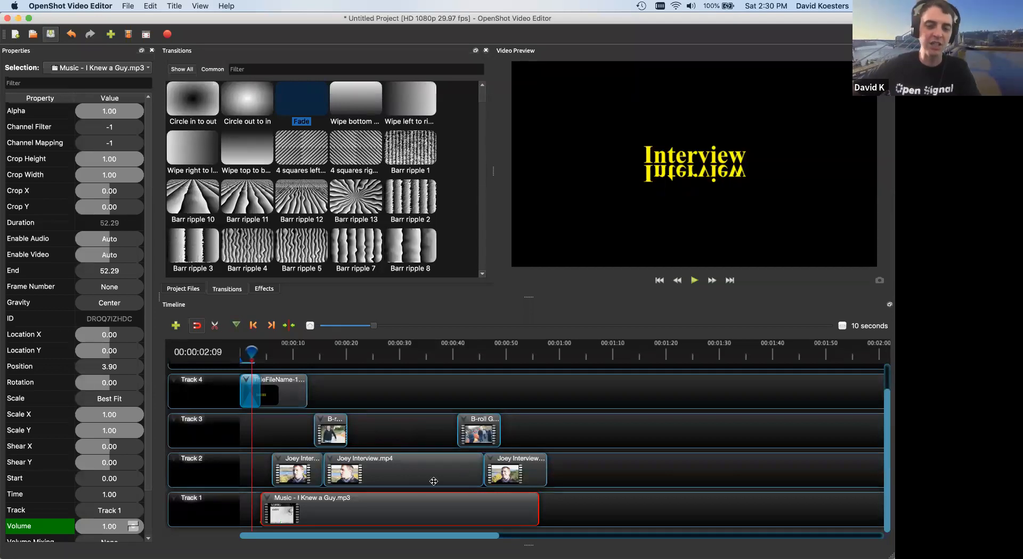
# Examine the volume, display, animation and fade options for the second B-roll clip on Track 3.
pyautogui.click(420, 481)
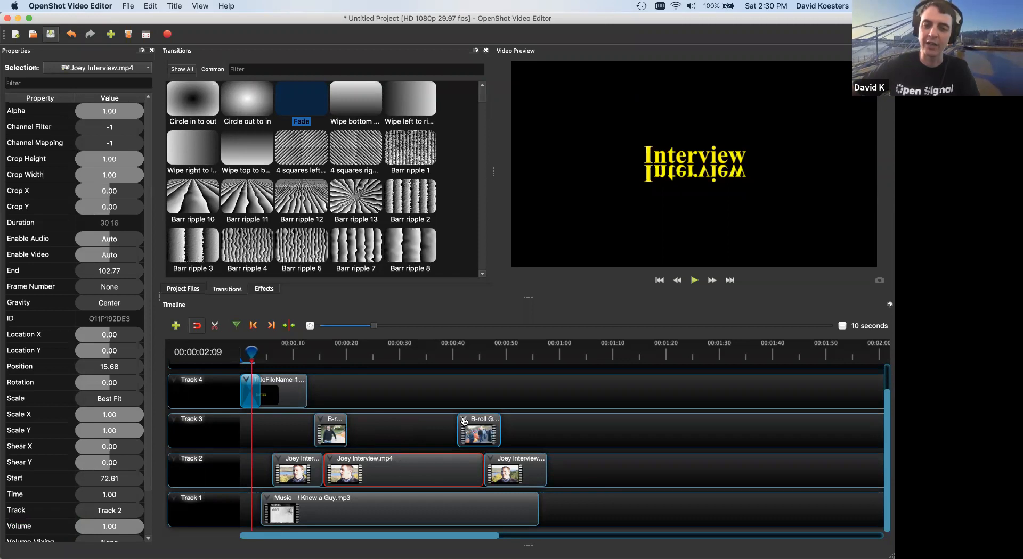
pyautogui.rightClick(463, 422)
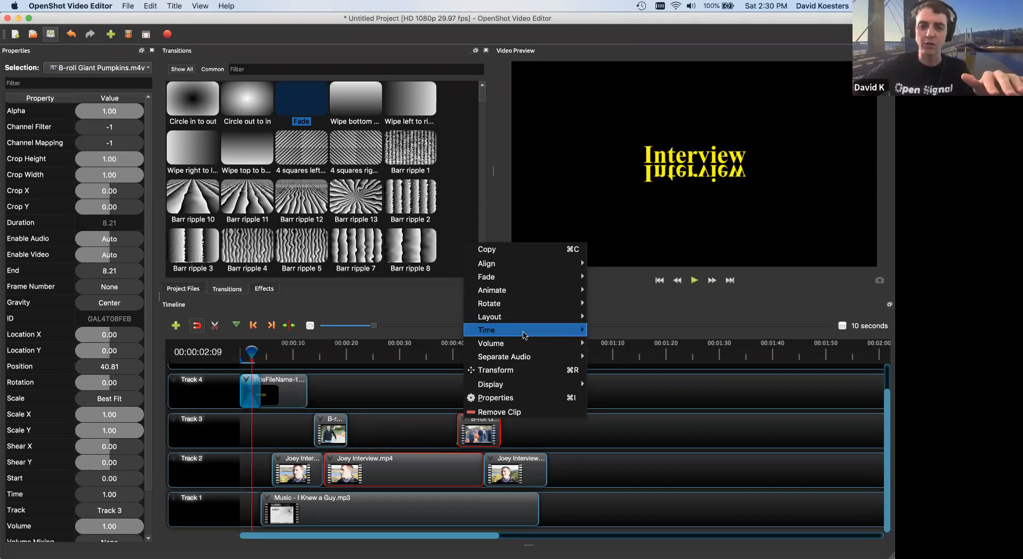
pyautogui.moveTo(521, 342)
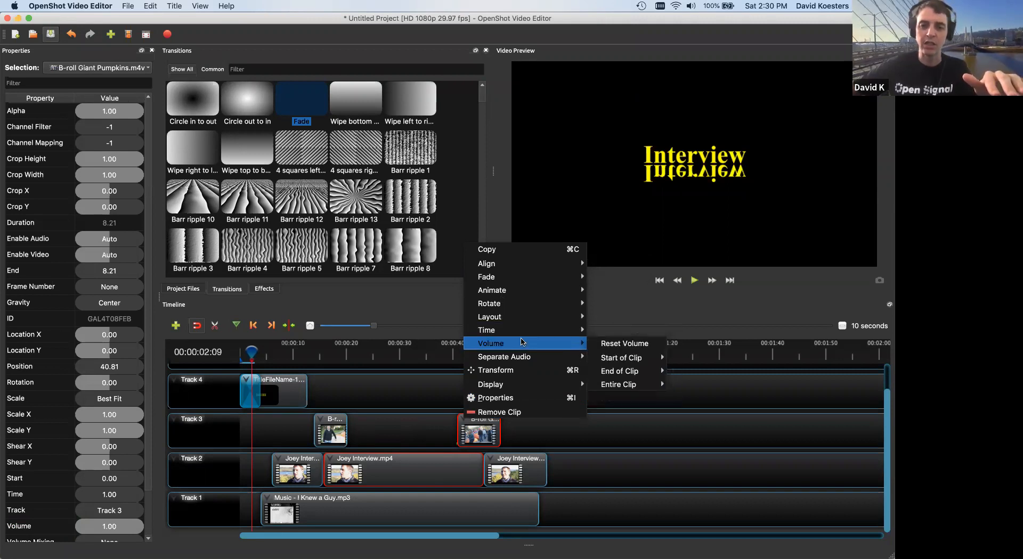
pyautogui.moveTo(617, 357)
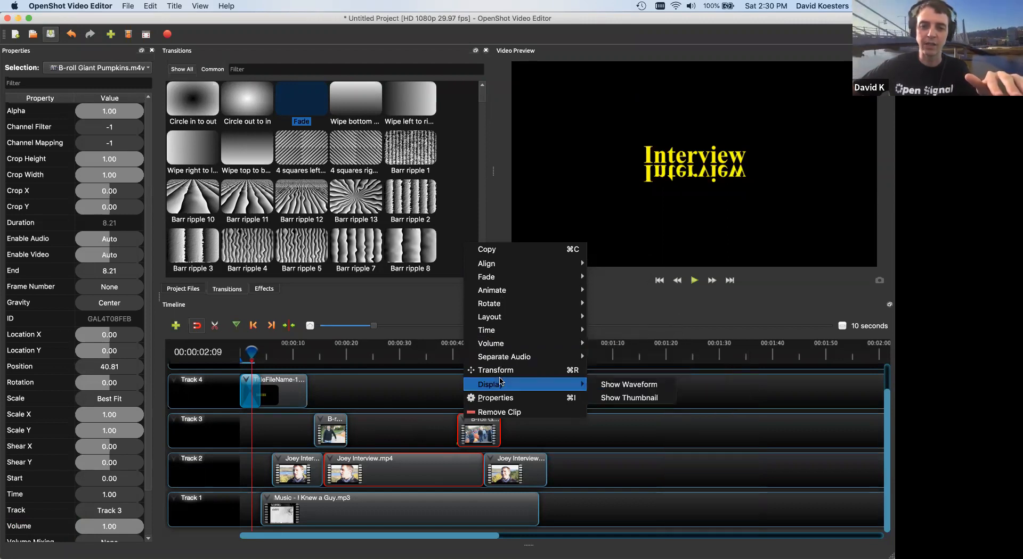
pyautogui.moveTo(509, 322)
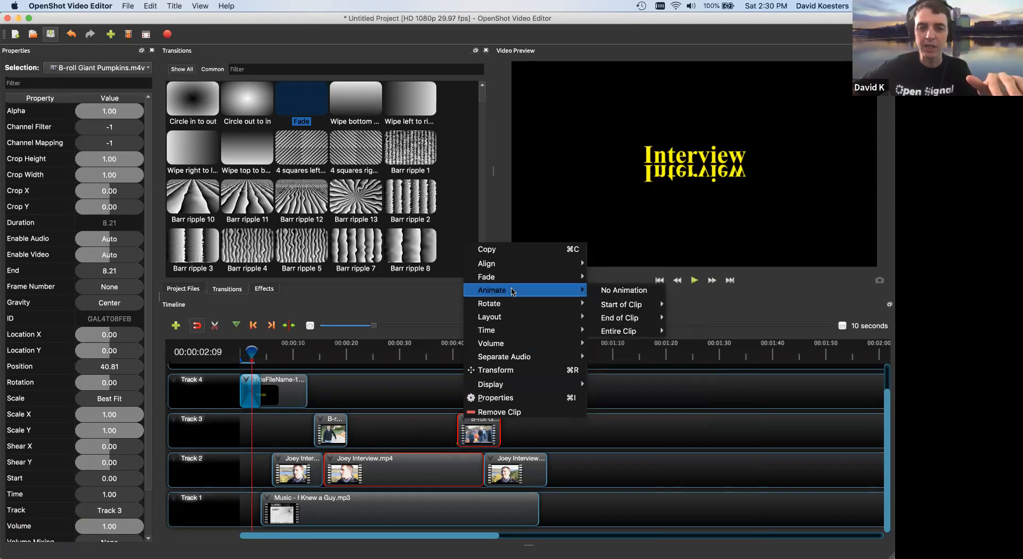
pyautogui.moveTo(511, 273)
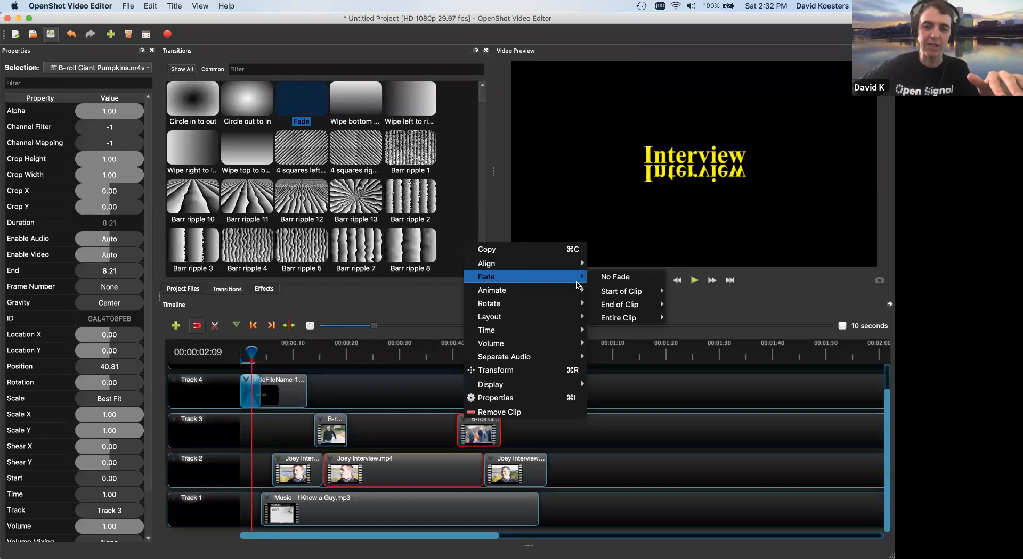
pyautogui.moveTo(621, 297)
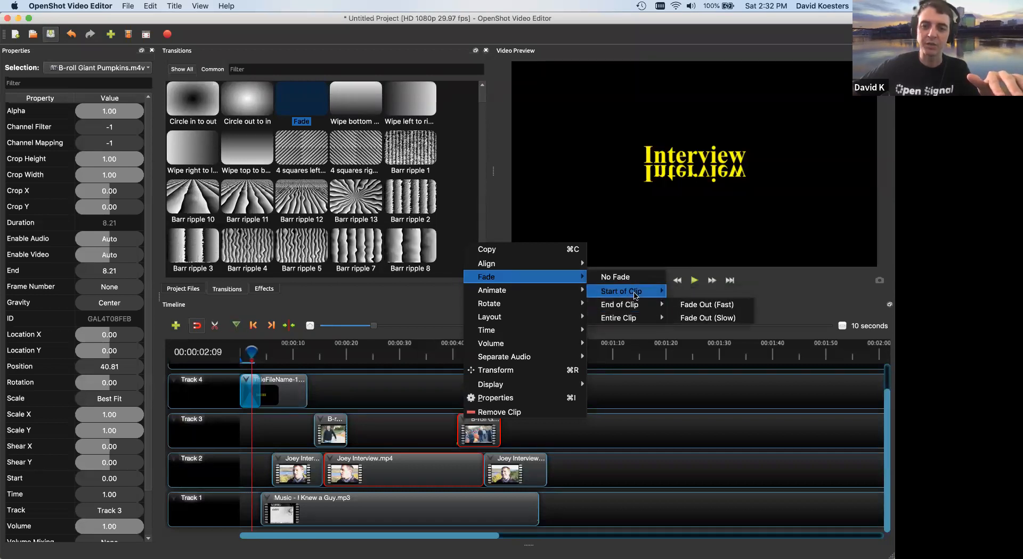
pyautogui.click(310, 501)
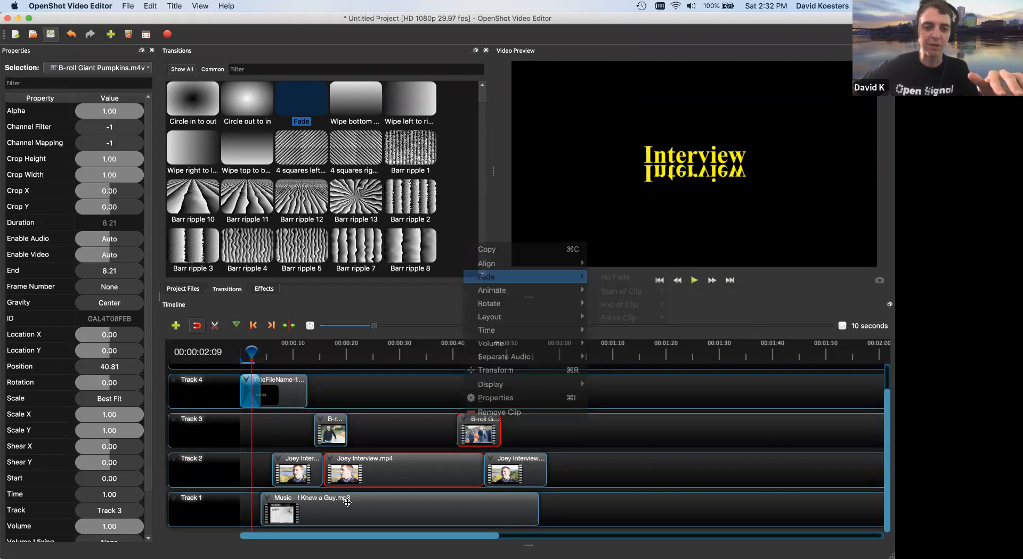
# Move the music clip back to the start of Track 1 and review its layout and start-of-clip fade options.
pyautogui.moveTo(299, 500); pyautogui.dragTo(238, 495)
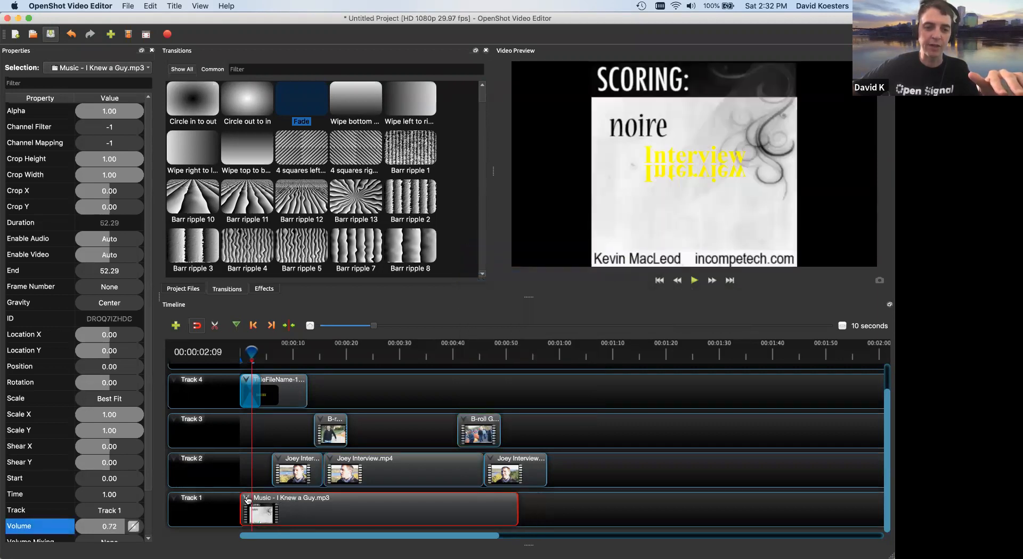
pyautogui.rightClick(247, 500)
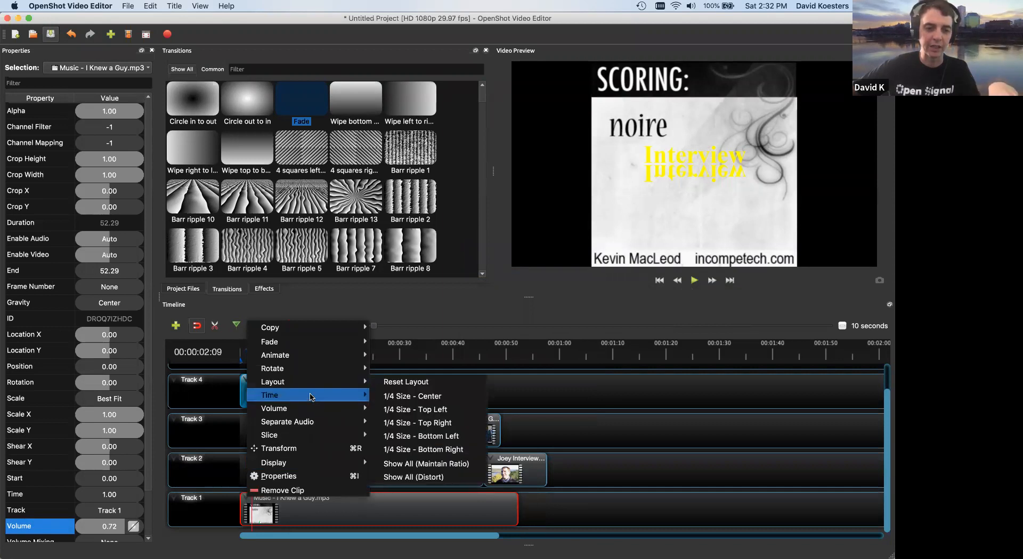
pyautogui.moveTo(312, 397)
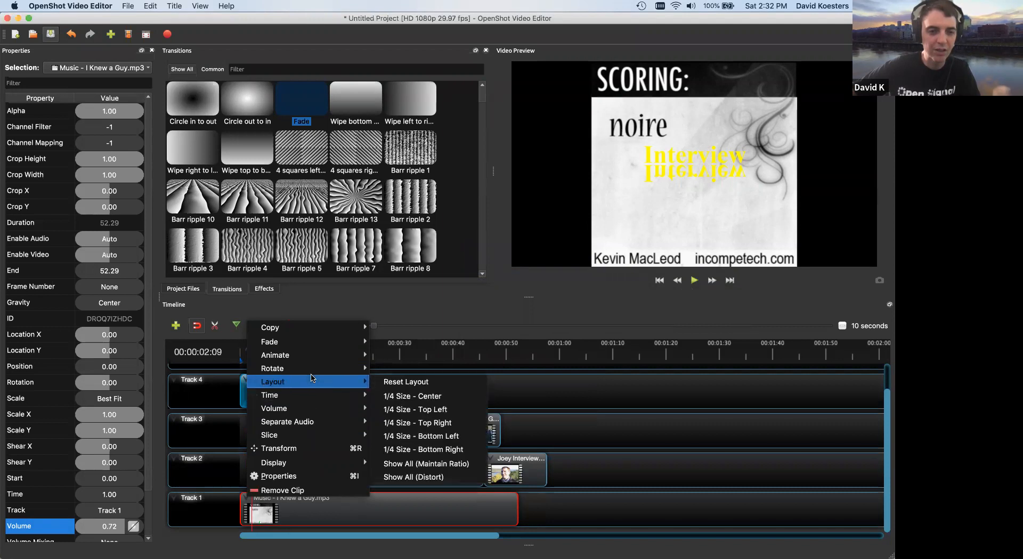
pyautogui.moveTo(315, 346)
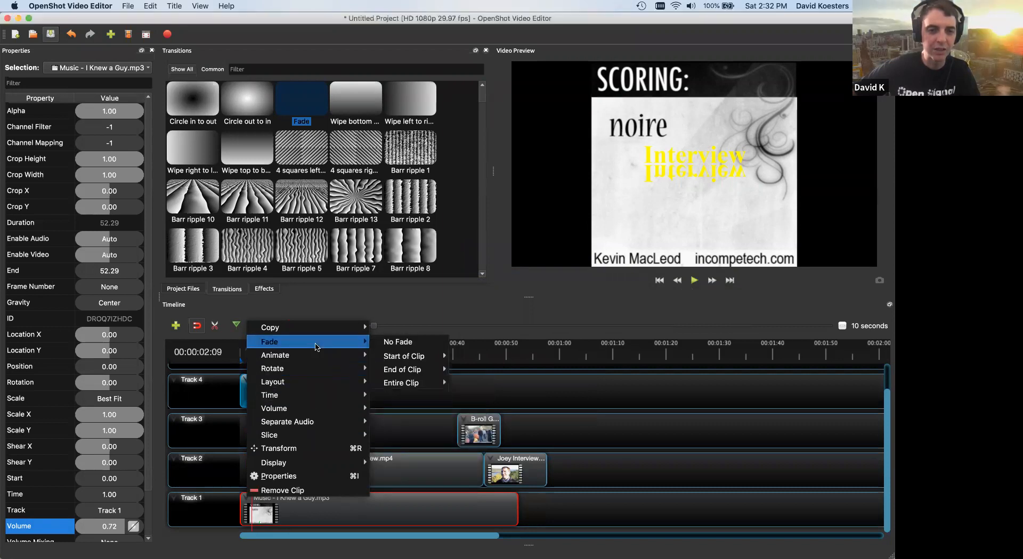
pyautogui.moveTo(431, 361)
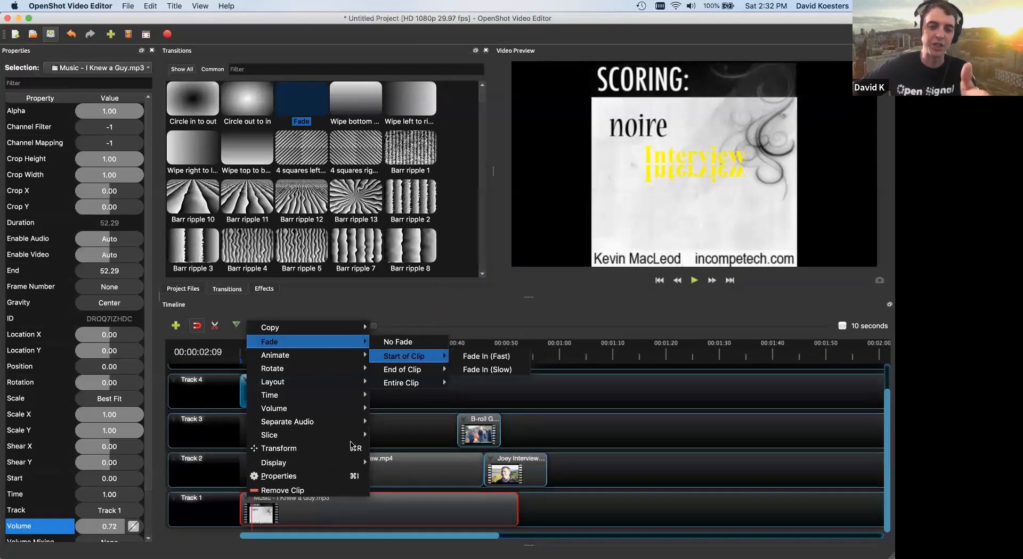
pyautogui.click(380, 304)
# Try a 10-second Fade transition at the start of the music clip on Track 1, deleting it again.
pyautogui.moveTo(301, 104); pyautogui.dragTo(250, 504)
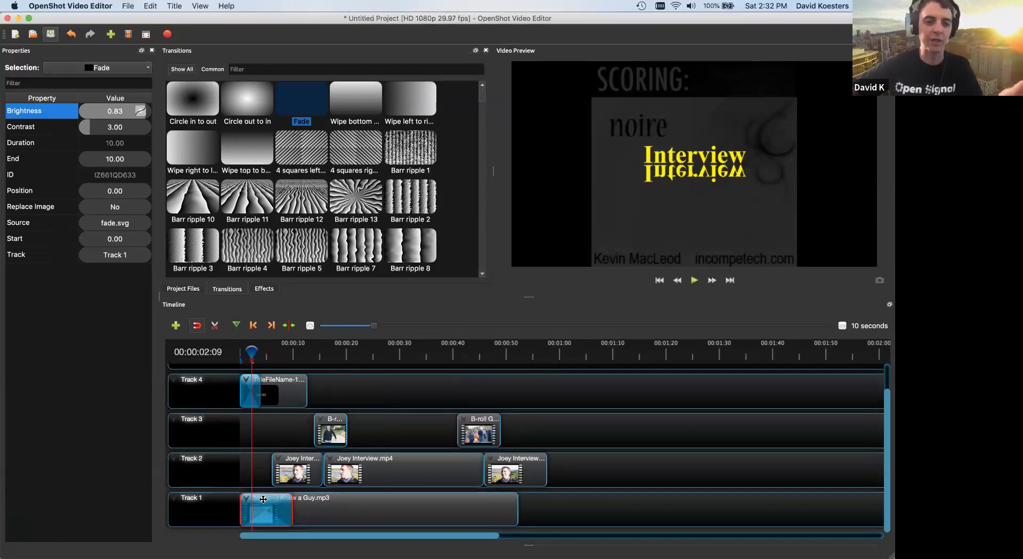
pyautogui.press('Delete')
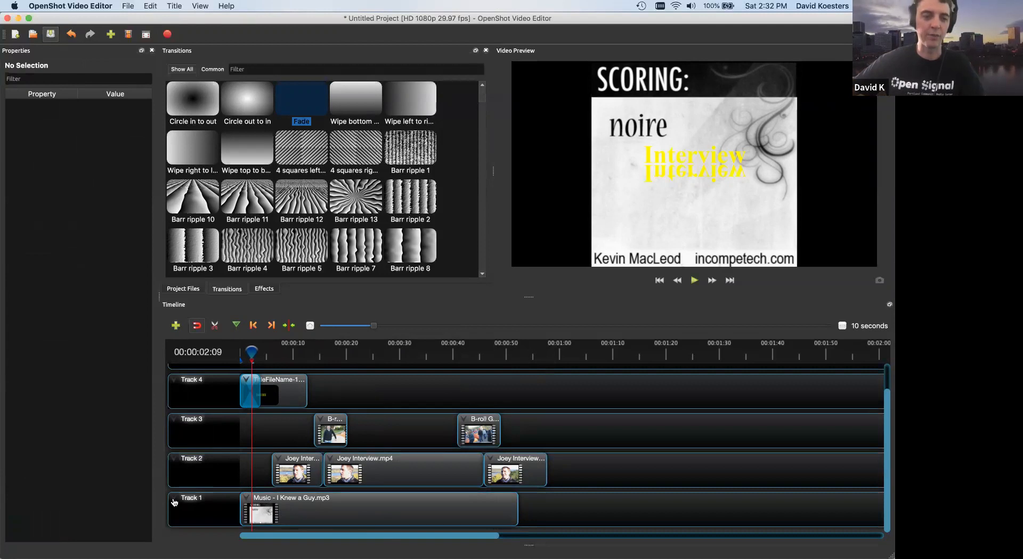
pyautogui.rightClick(174, 502)
pyautogui.click(306, 507)
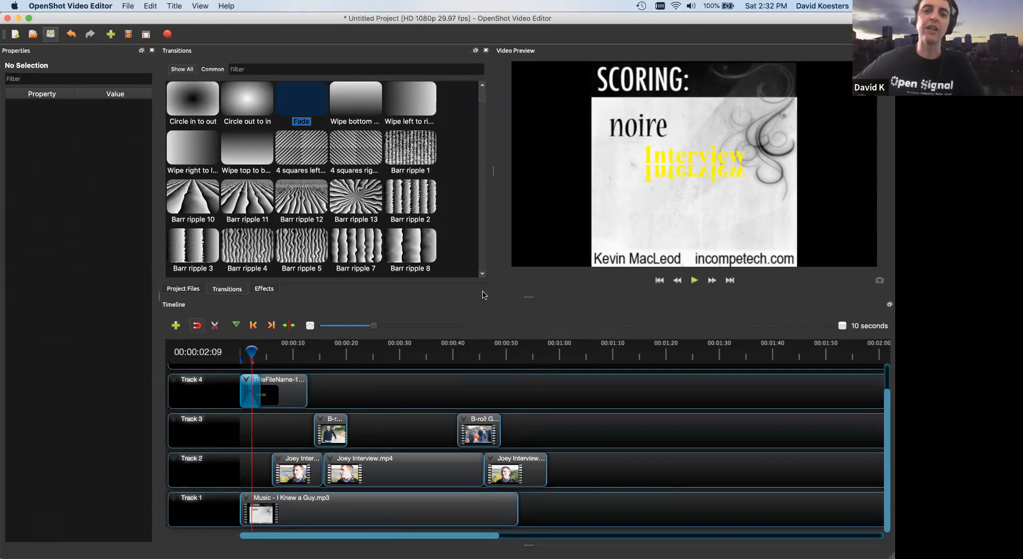
# Move the music clip on Track 1 so it starts at about 6 seconds, aligned with the first interview clip.
pyautogui.click(375, 506)
pyautogui.moveTo(358, 510); pyautogui.dragTo(389, 511)
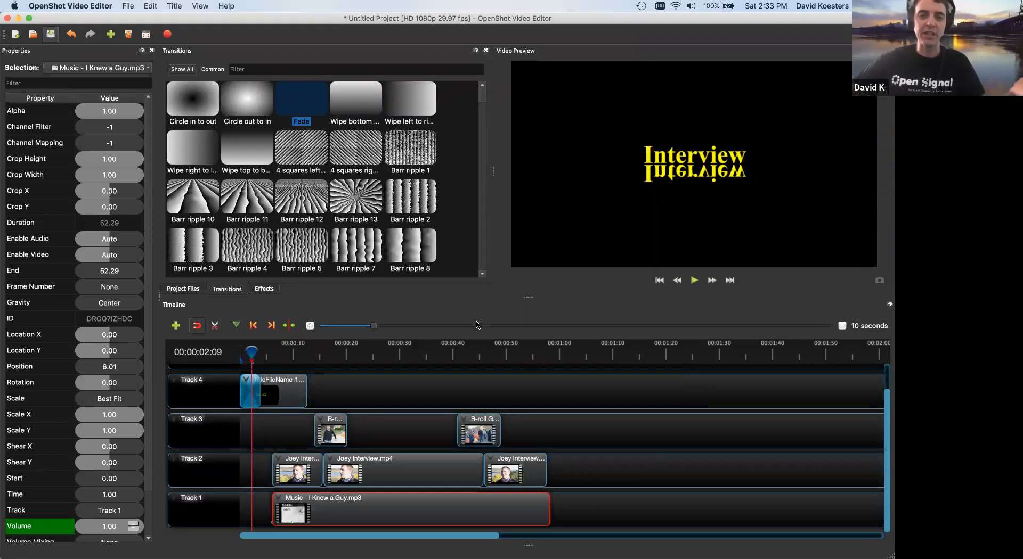
# Set up a video export with the file name Interview and the Desktop as its destination folder.
pyautogui.click(130, 6)
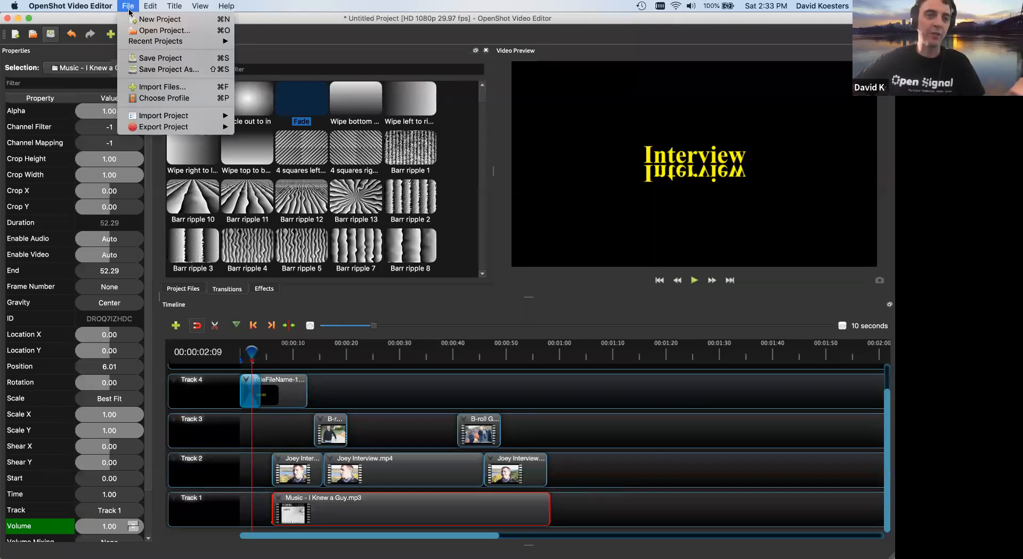
pyautogui.moveTo(160, 128)
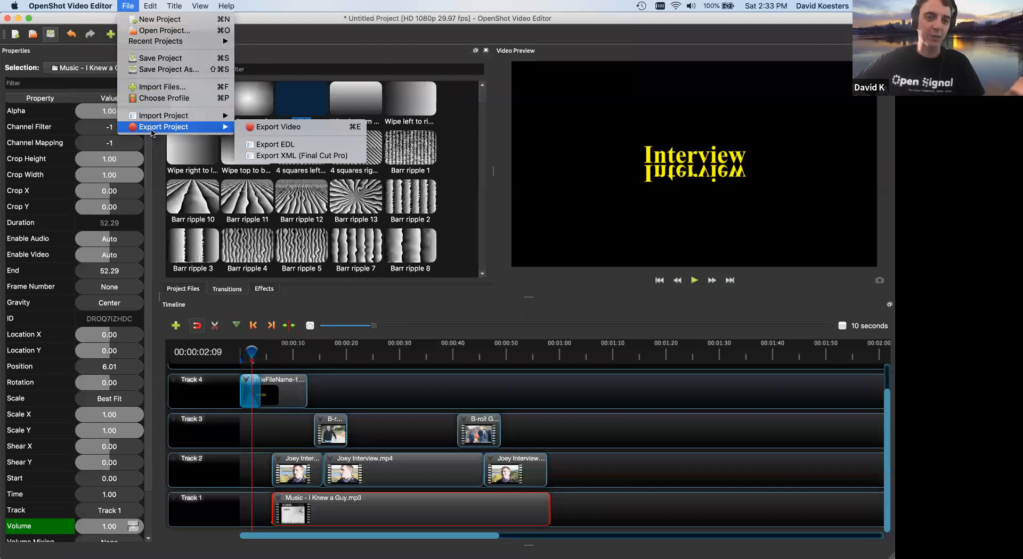
pyautogui.click(277, 128)
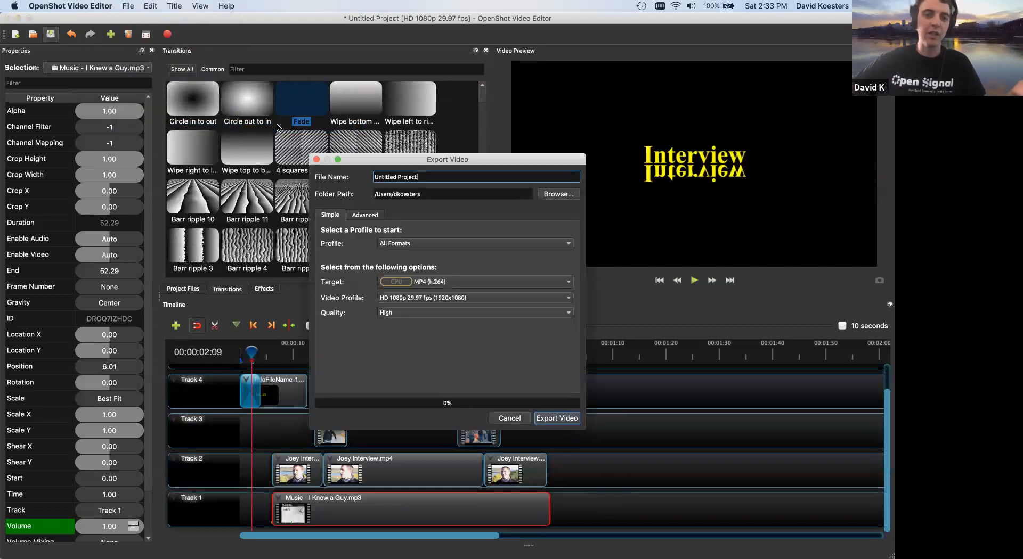
pyautogui.moveTo(435, 177); pyautogui.dragTo(304, 160)
pyautogui.press('BackSpace')
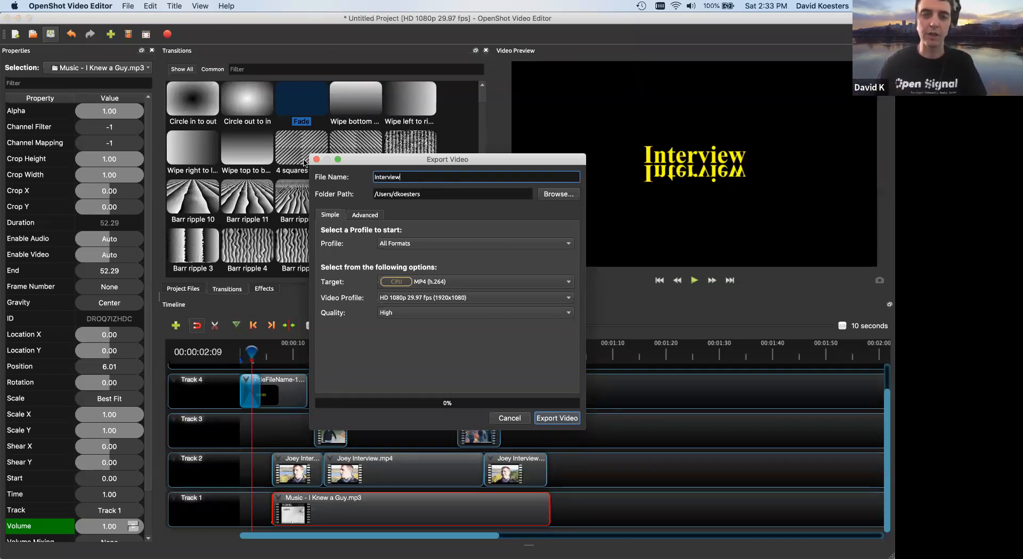
pyautogui.write('Interview')
pyautogui.click(557, 196)
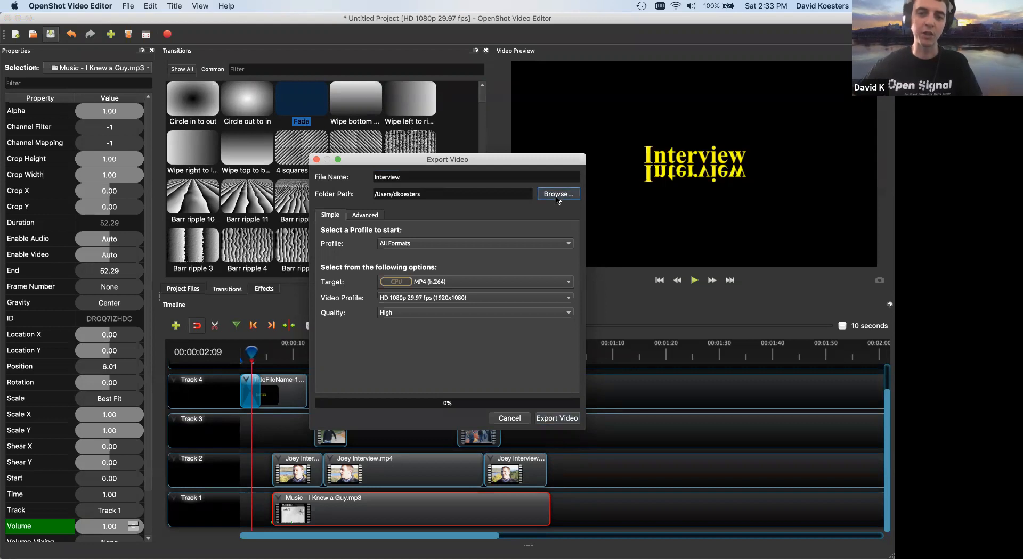
pyautogui.click(382, 259)
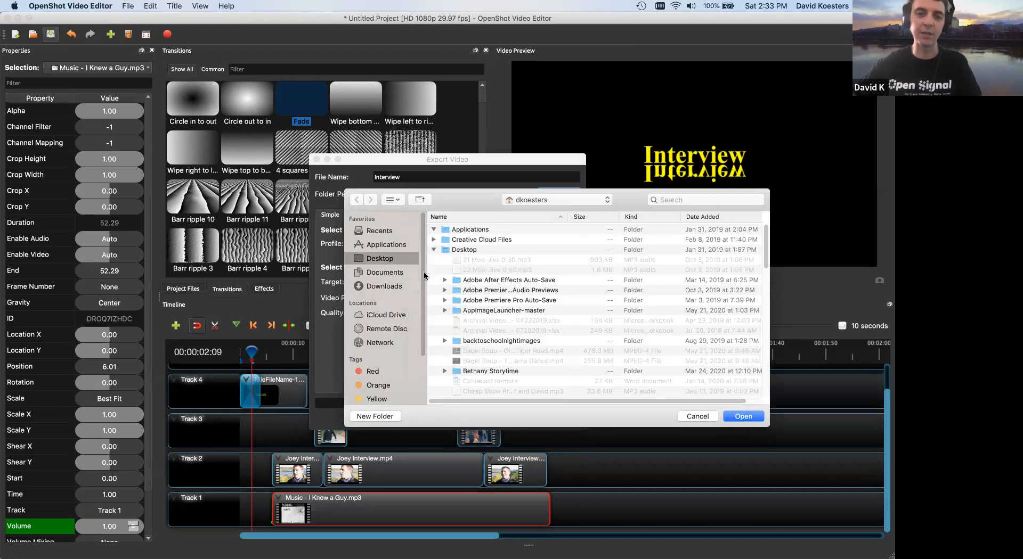
pyautogui.click(744, 415)
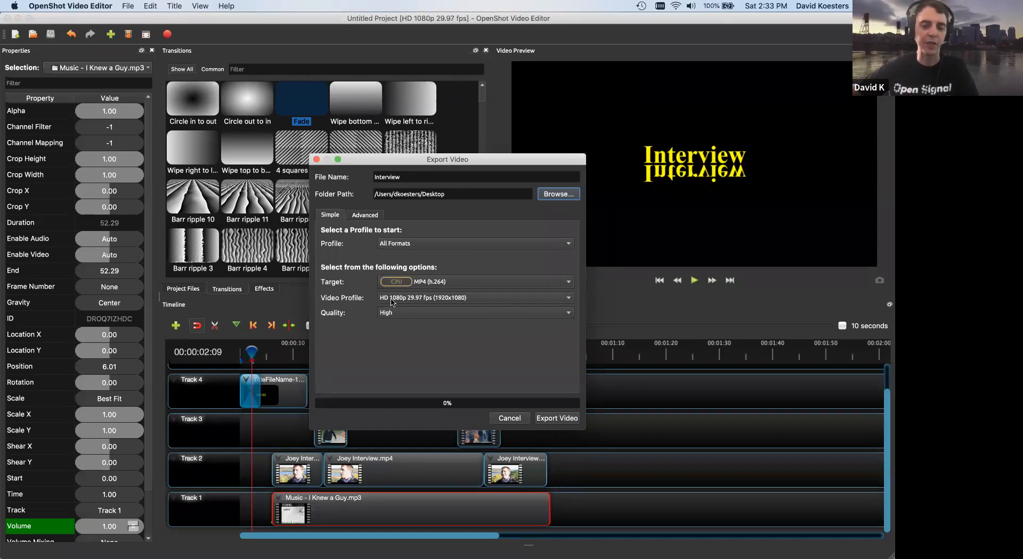
# Browse the export's video profiles and try HD 720p 29.97 fps (1280x720).
pyautogui.click(478, 302)
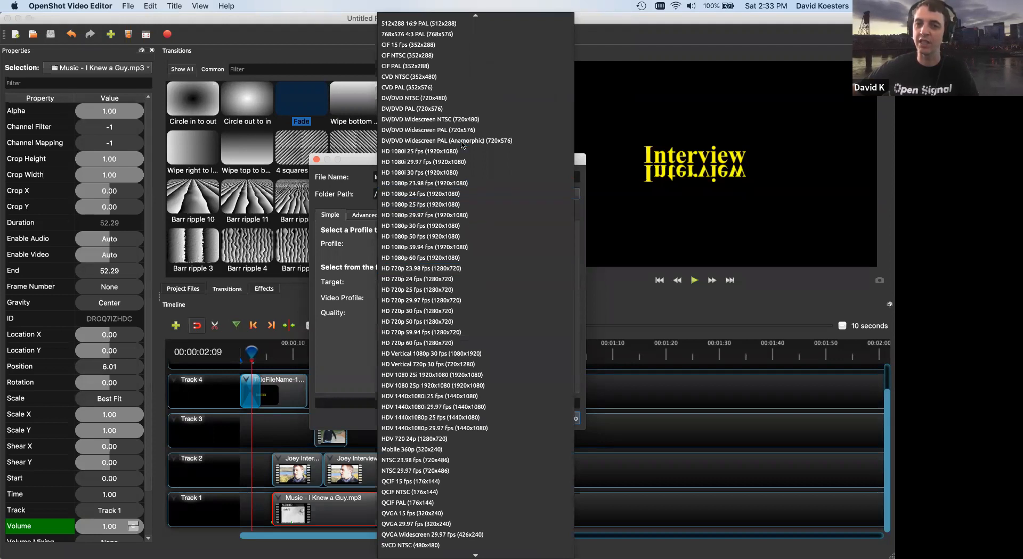
pyautogui.scroll(5, 447, 192)
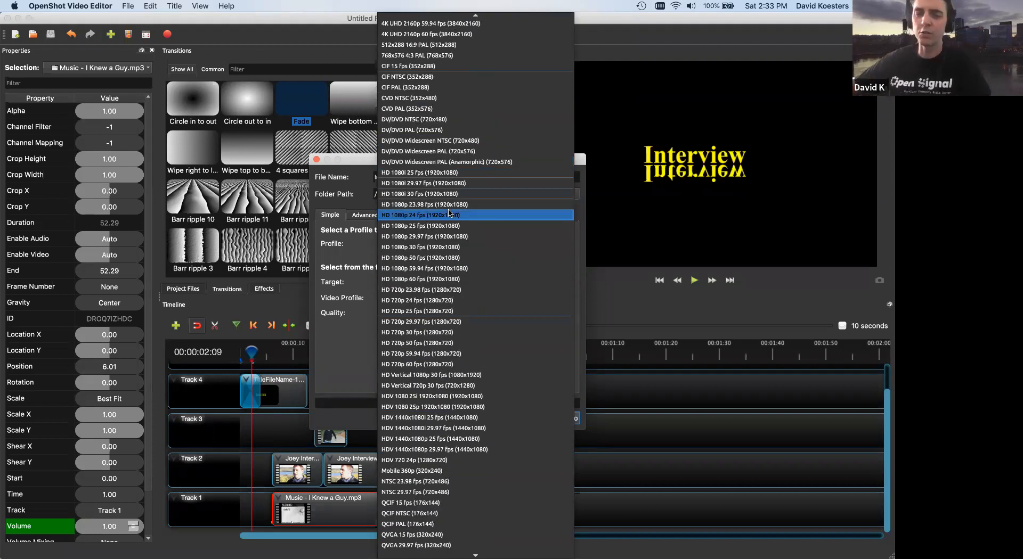
pyautogui.click(401, 298)
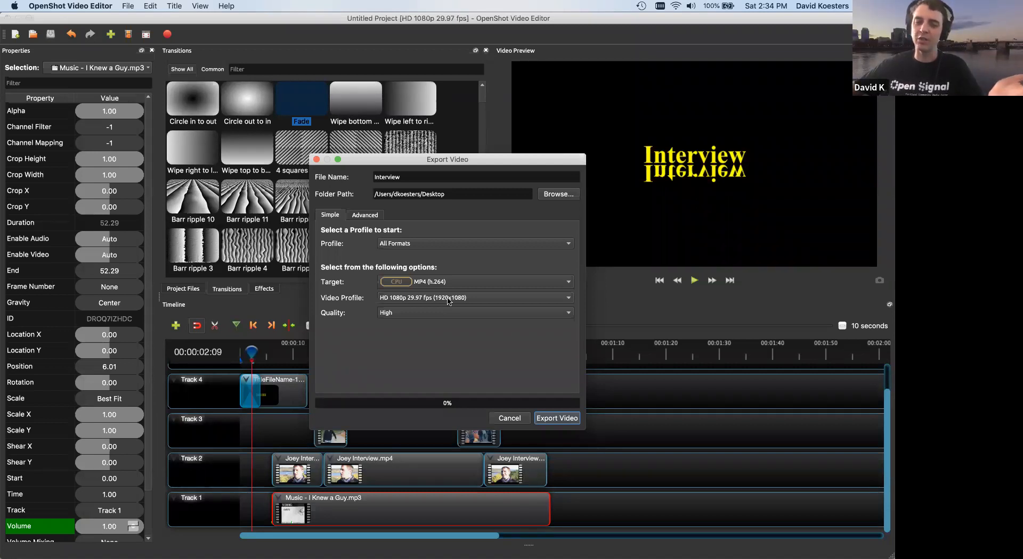
pyautogui.click(406, 301)
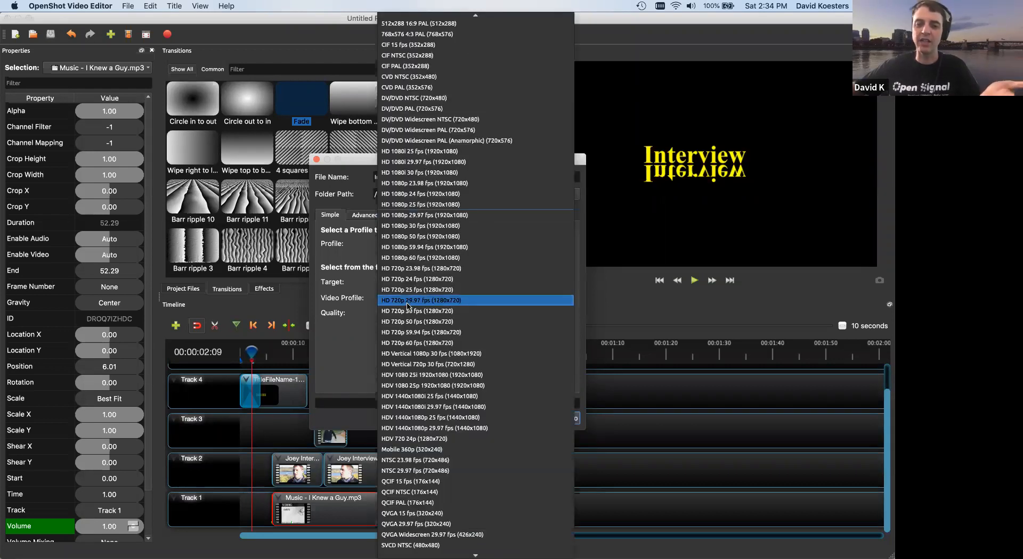
pyautogui.click(408, 301)
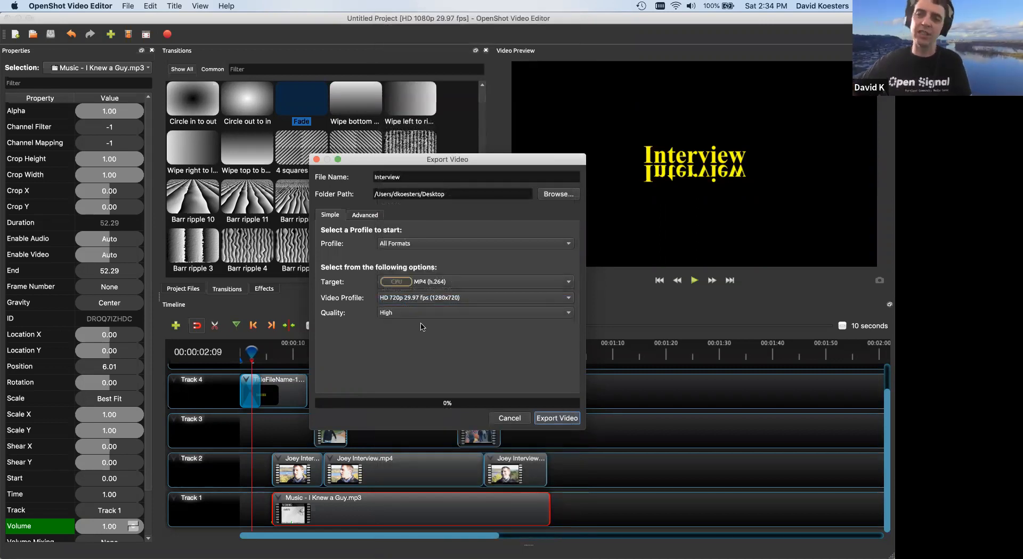
# Set the video profile to HD 1080p 29.97 fps (1920x1080) and run the video export to completion.
pyautogui.click(456, 297)
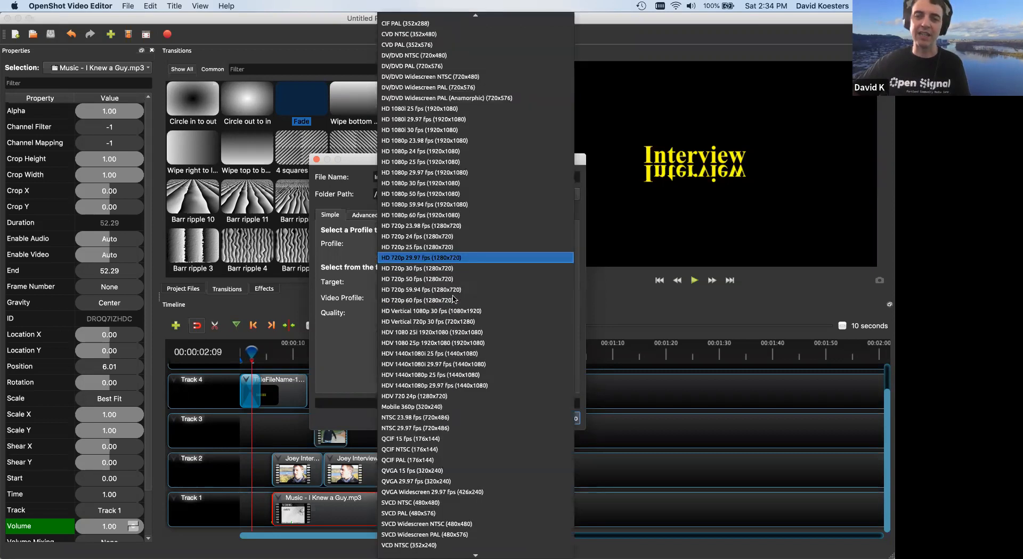
pyautogui.click(472, 172)
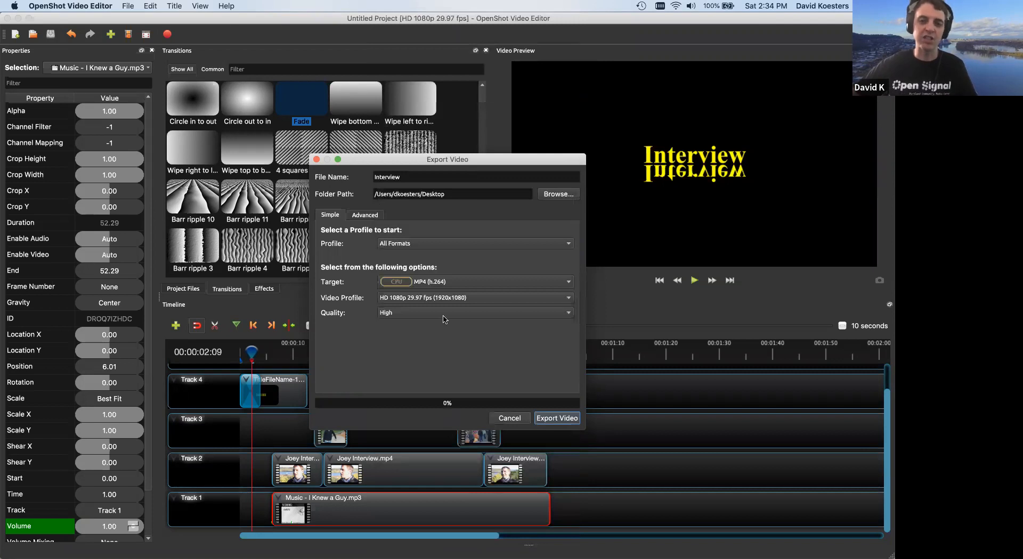
pyautogui.click(552, 420)
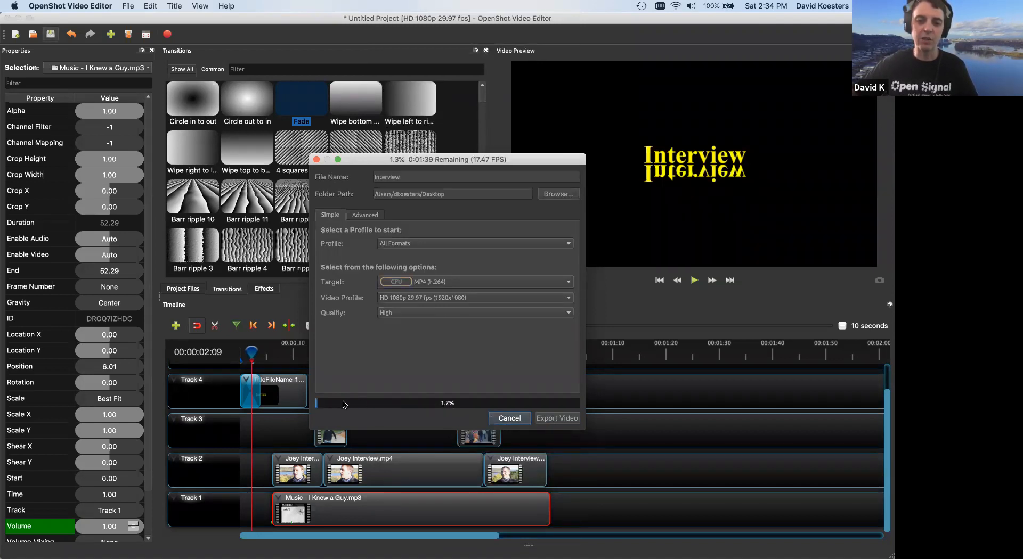
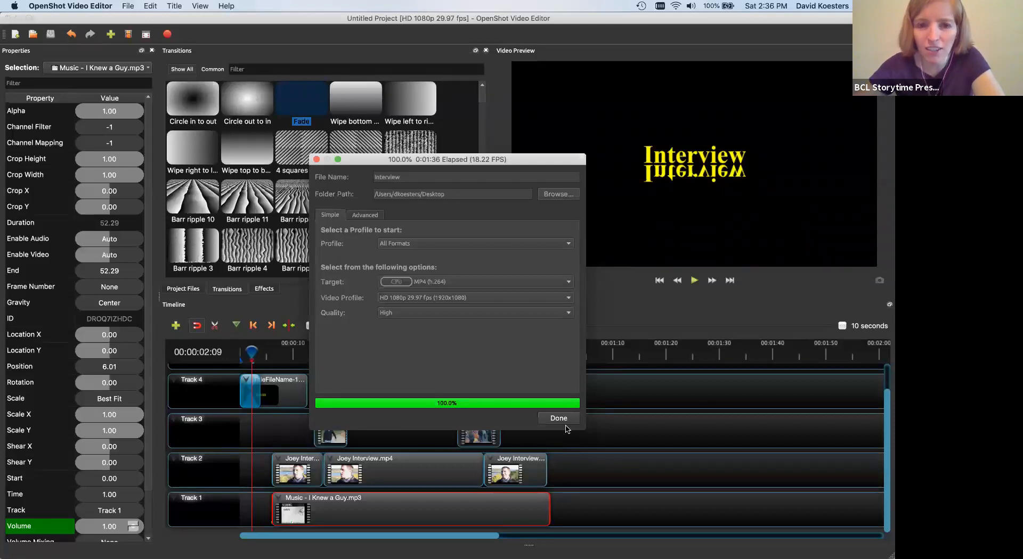
pyautogui.click(559, 418)
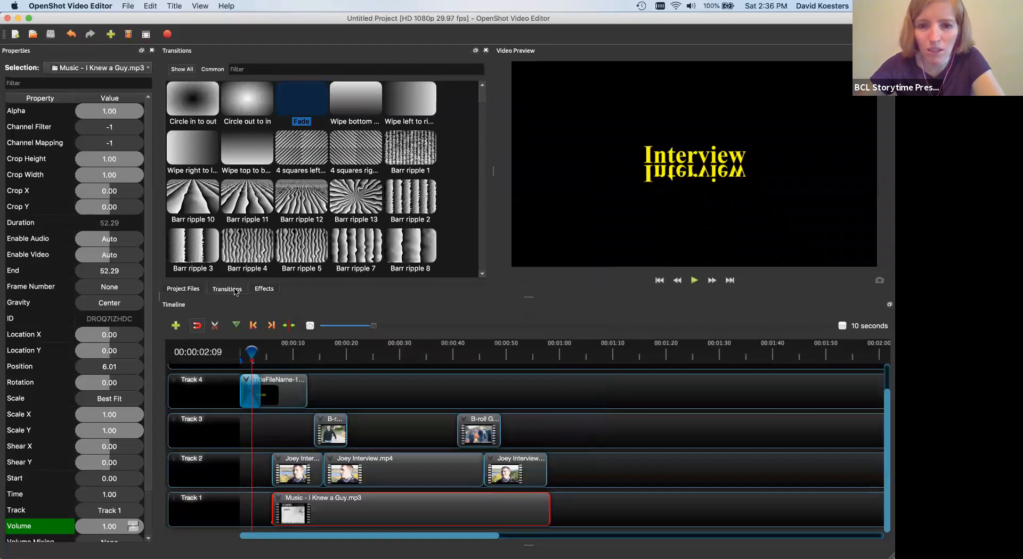
# Display the project files and switch to Google Chrome to search the web for "openshot download".
pyautogui.click(194, 290)
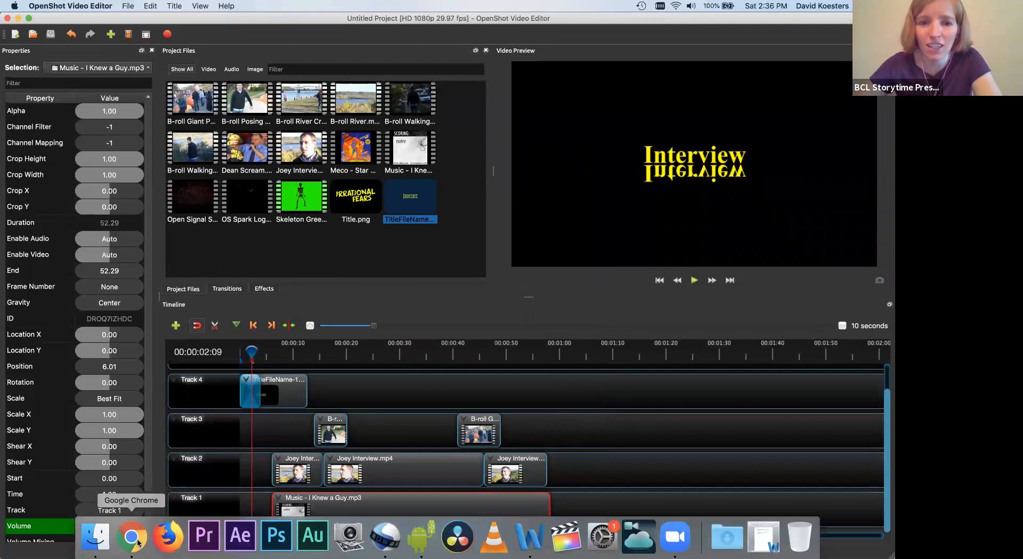
pyautogui.click(131, 537)
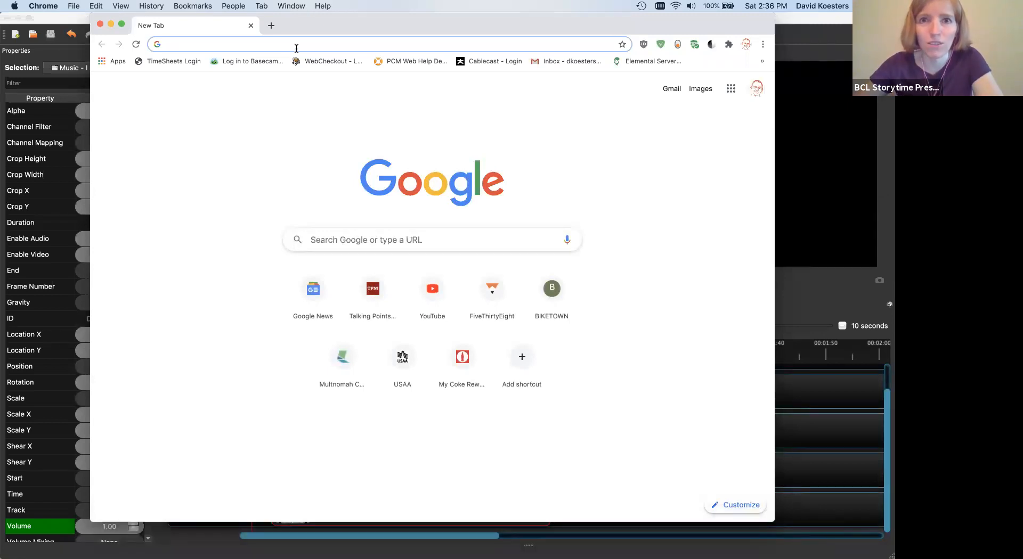
pyautogui.write('opensignalpdx.org/itn2')
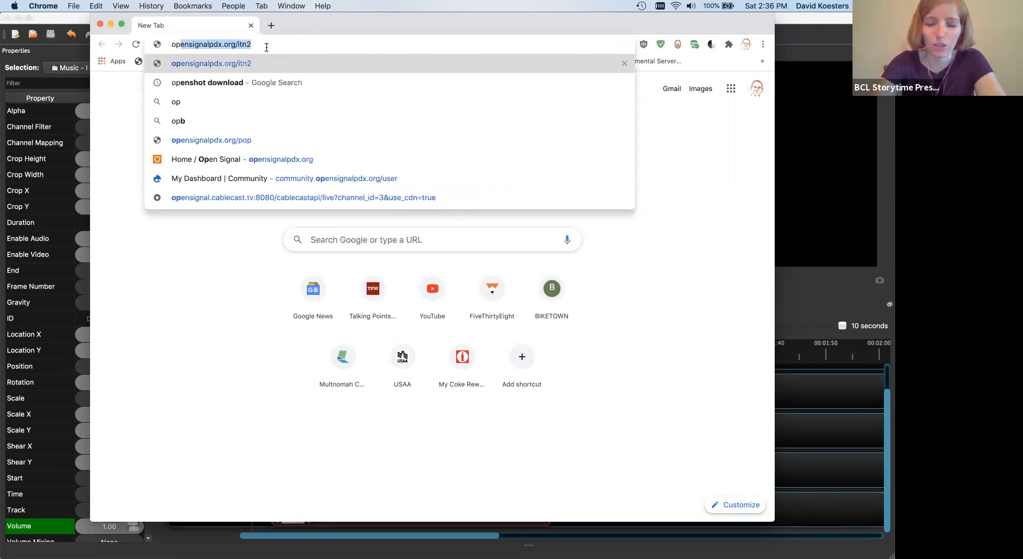
pyautogui.click(230, 84)
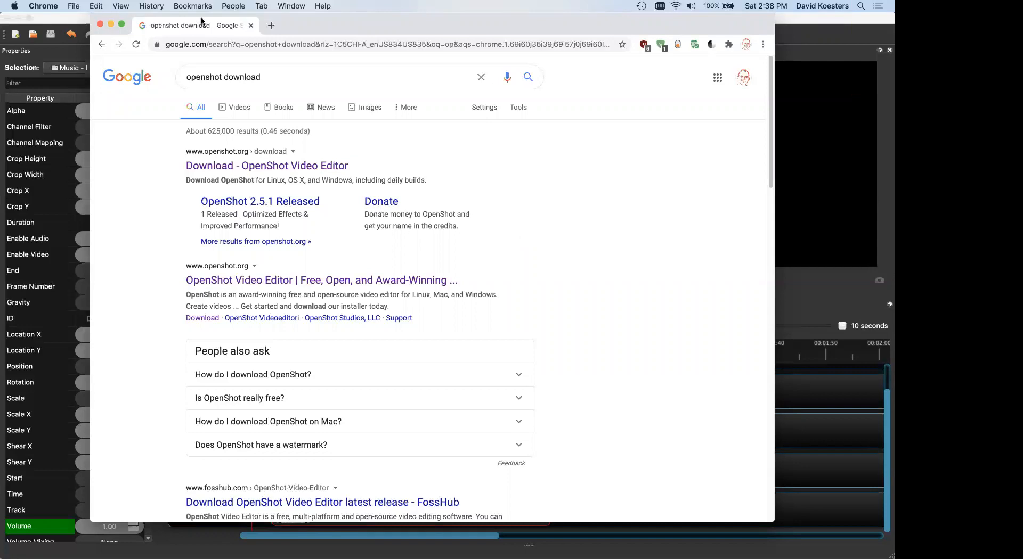
# Try to quit Google Chrome.
pyautogui.moveTo(109, 18); pyautogui.dragTo(117, 29)
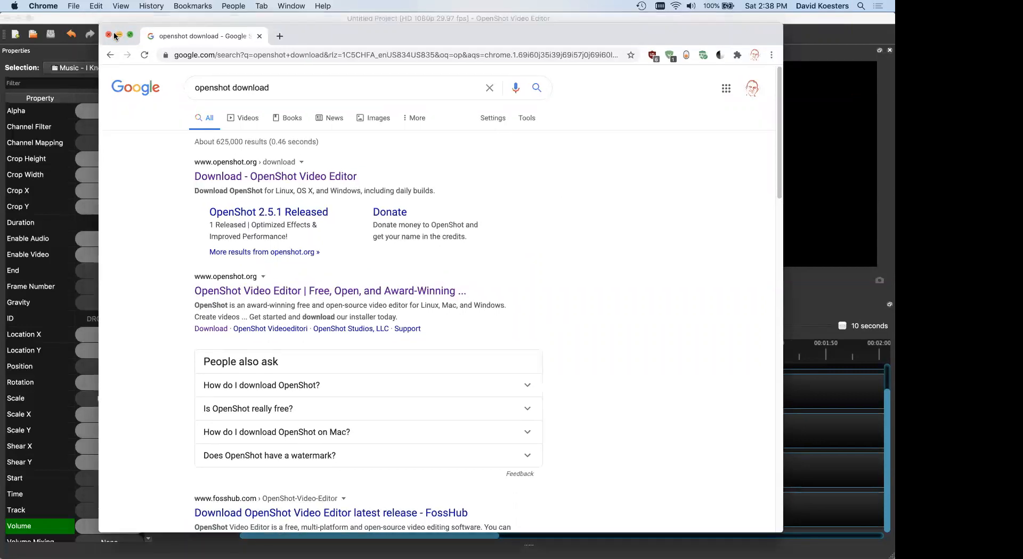
pyautogui.click(69, 6)
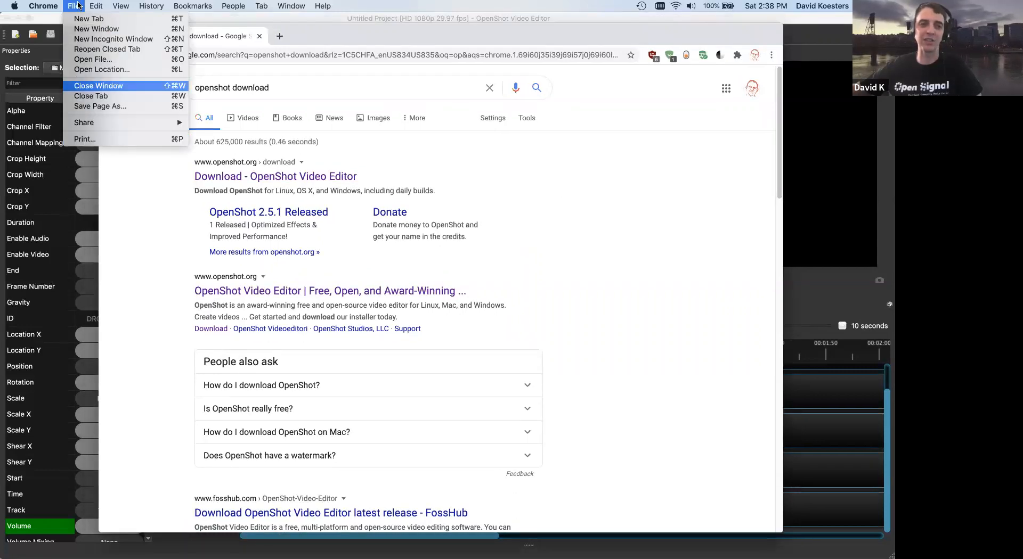
pyautogui.moveTo(51, 5)
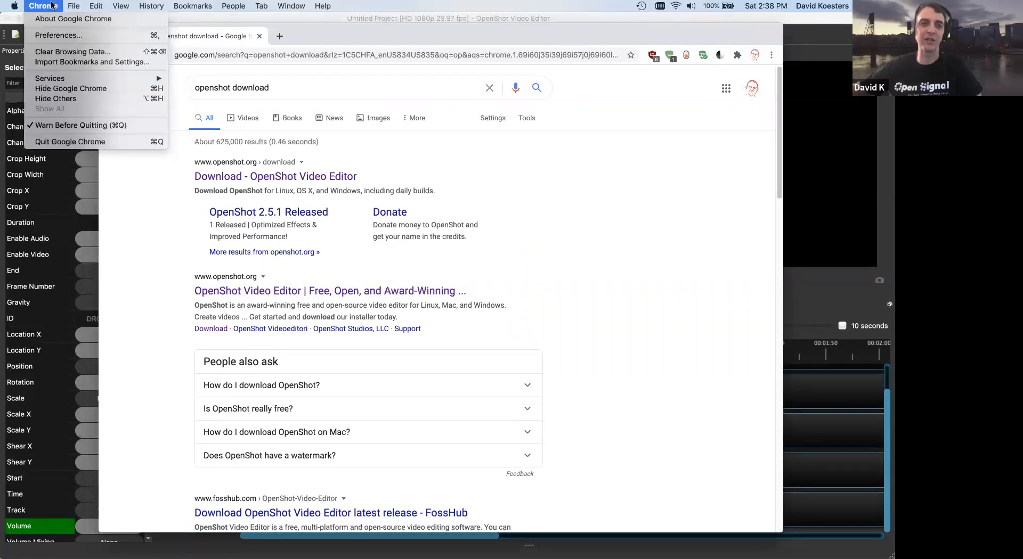
pyautogui.click(637, 199)
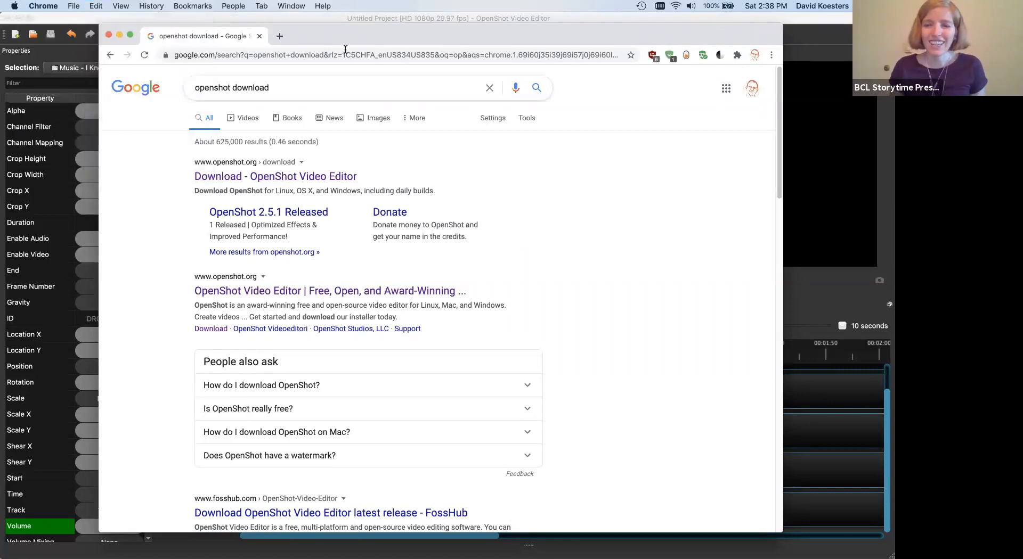
pyautogui.press('super+q')
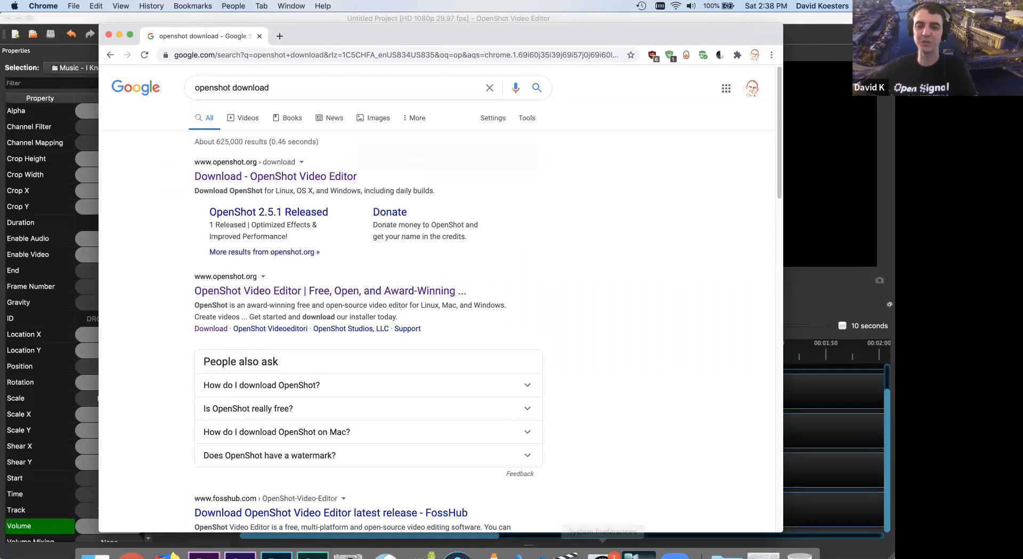
pyautogui.moveTo(602, 554)
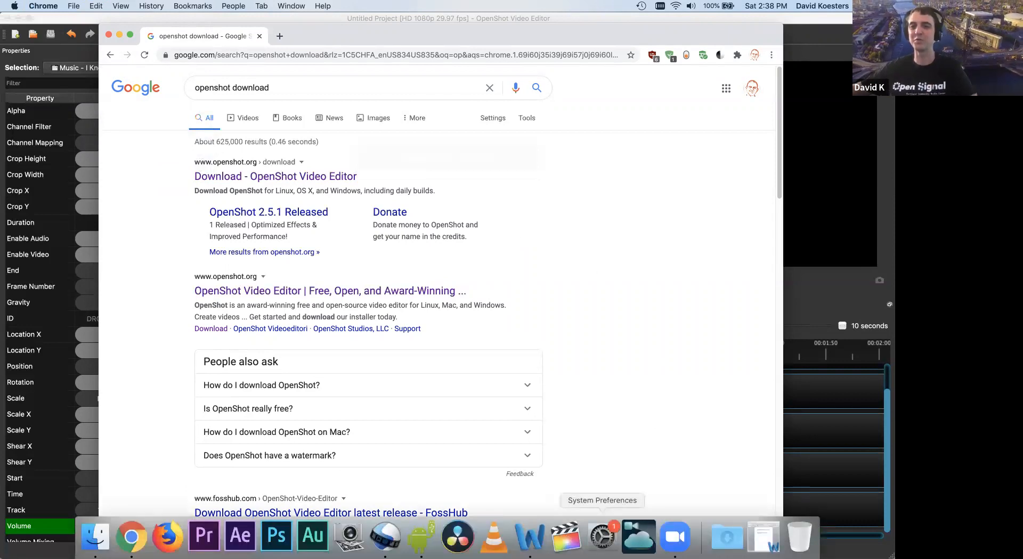